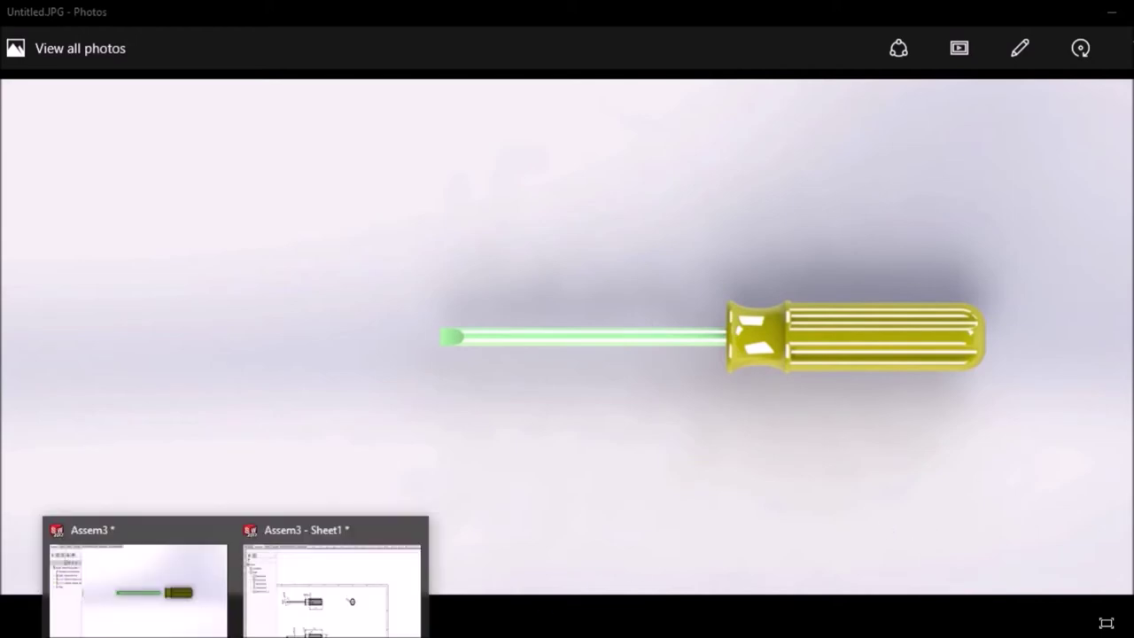
- Switch to the Assem3 screwdriver assembly in SOLIDWORKS, play Motion Study 1, and inspect the interior with a temporary section view
left_click(203, 590)
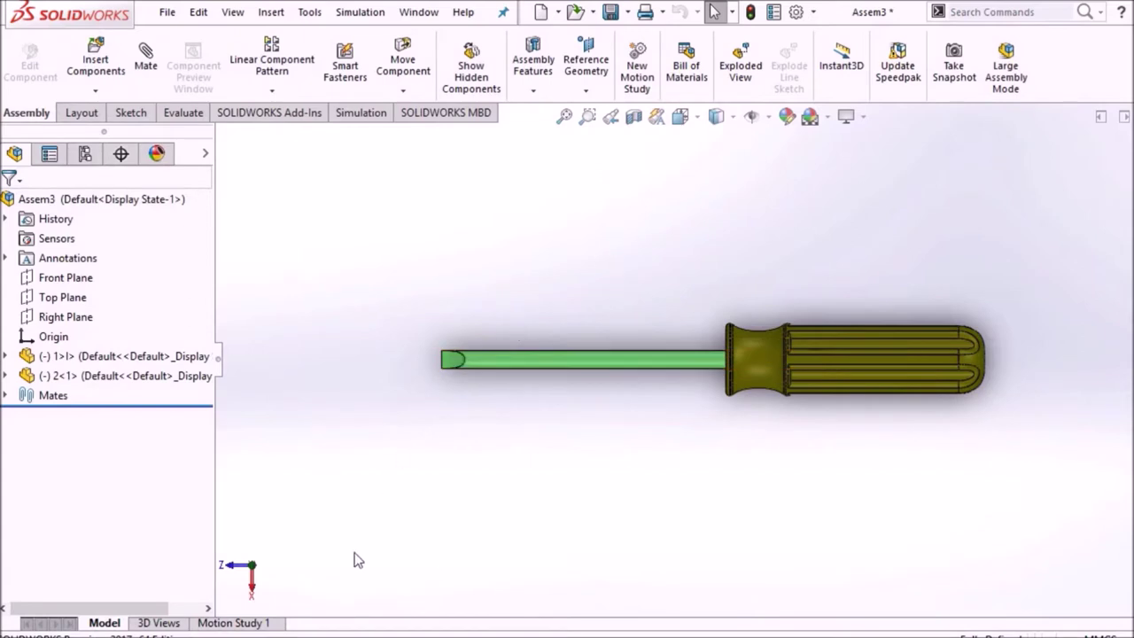
left_click(234, 622)
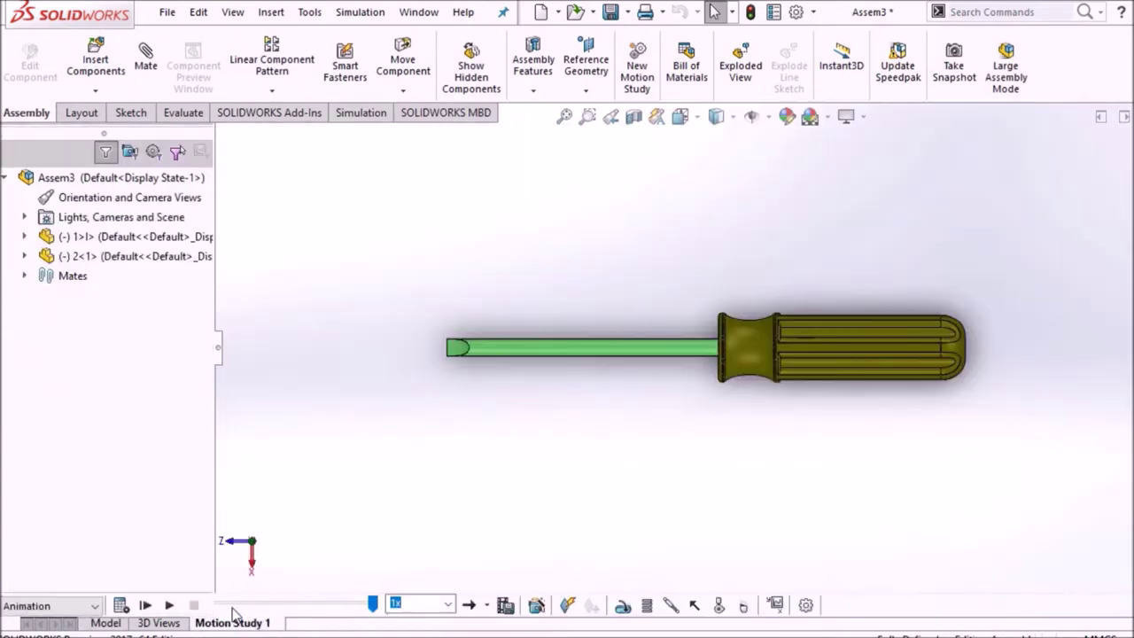
left_click(169, 605)
left_click(634, 118)
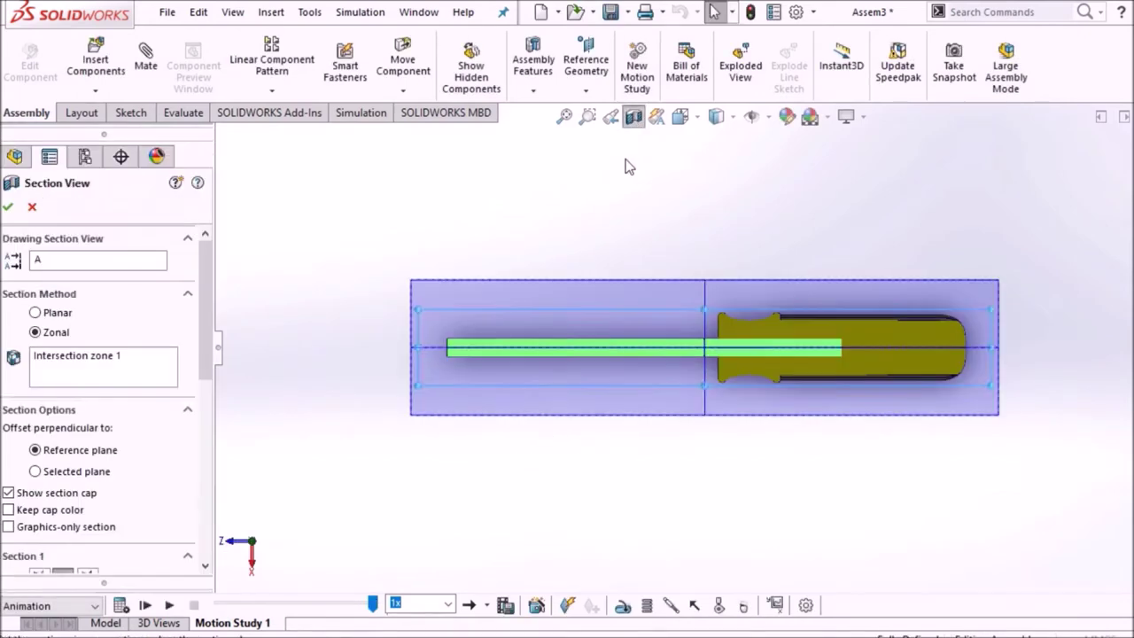
left_click(1122, 148)
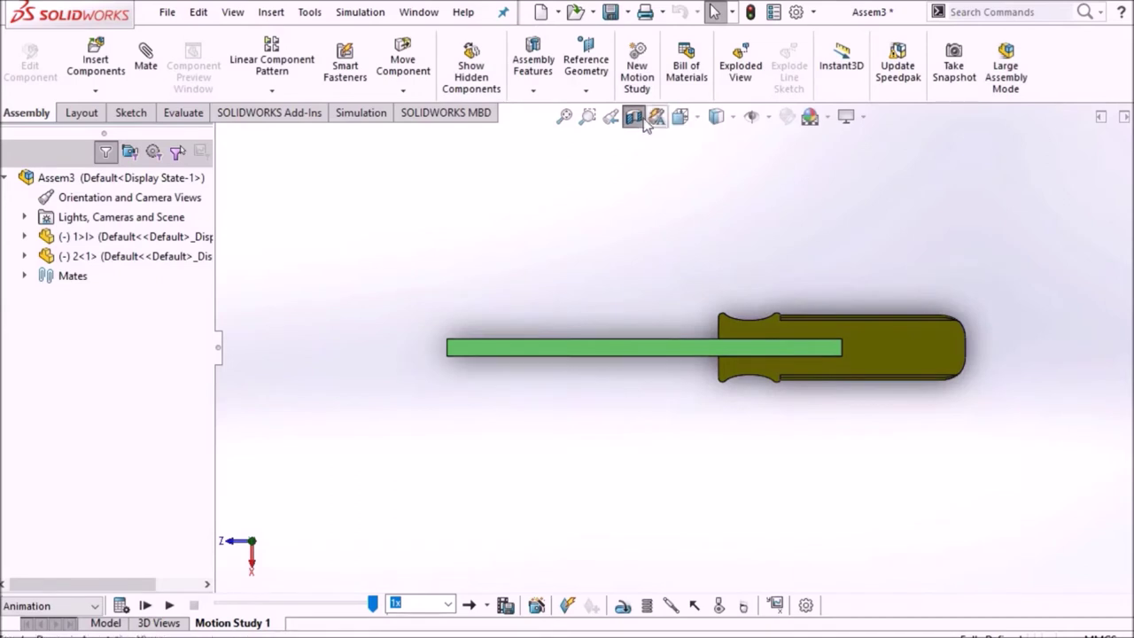
left_click(634, 118)
- Create an exploded view that moves the handle along the Z axis until it is clear of the blade
left_click(740, 69)
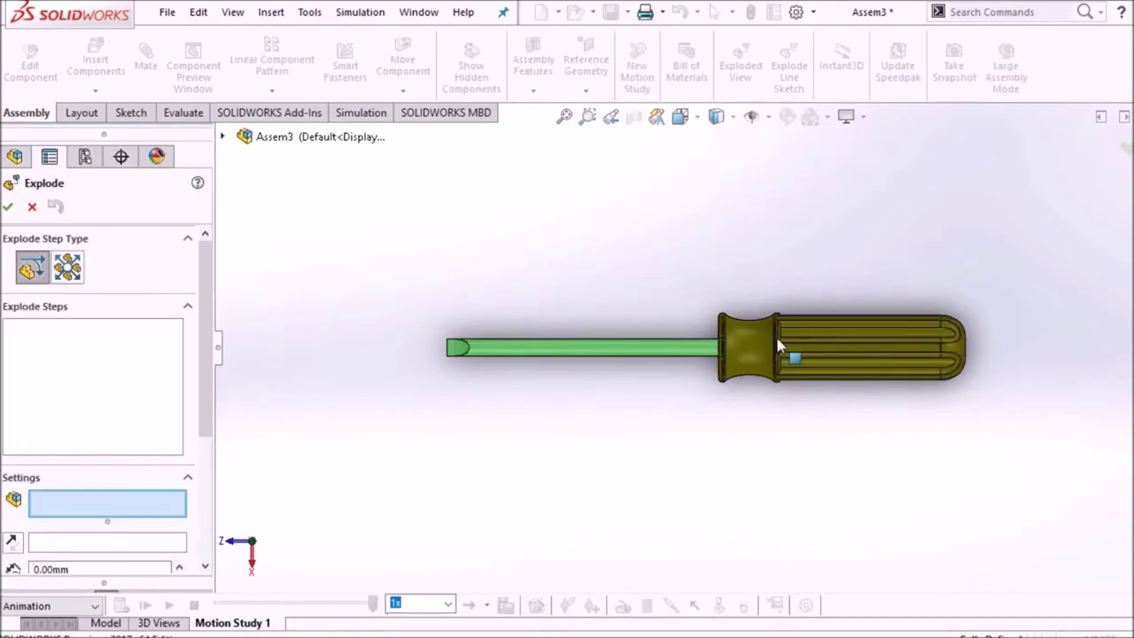
left_click(833, 364)
left_click_drag(758, 357, 874, 405)
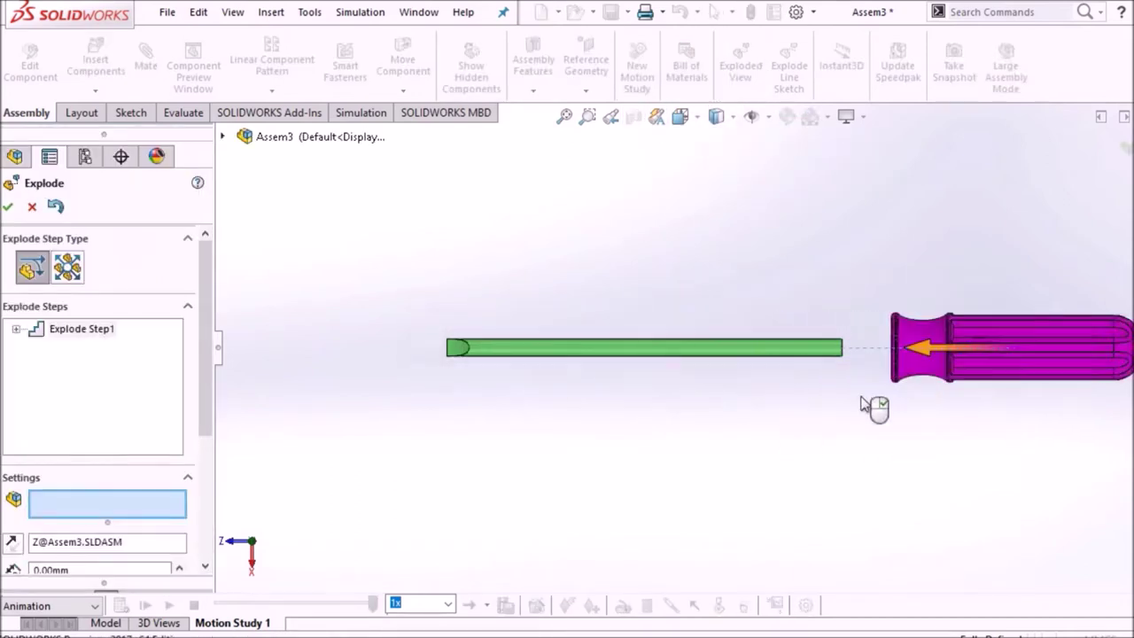
left_click(8, 206)
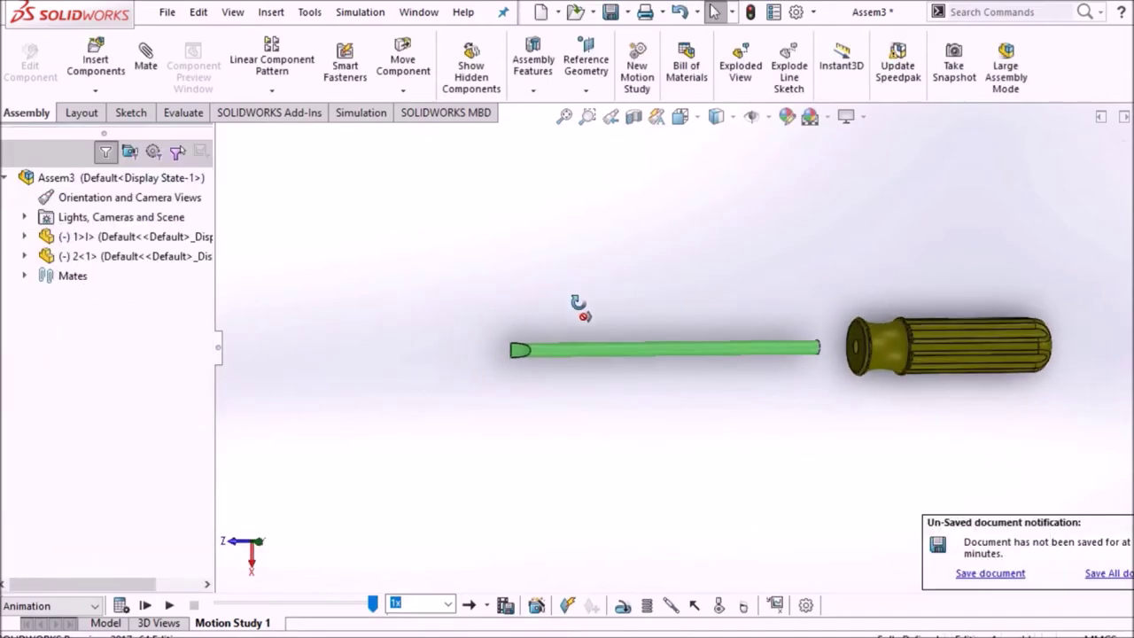
- Orient the exploded assembly squarely to its side and check it with a temporary section view
left_click(680, 116)
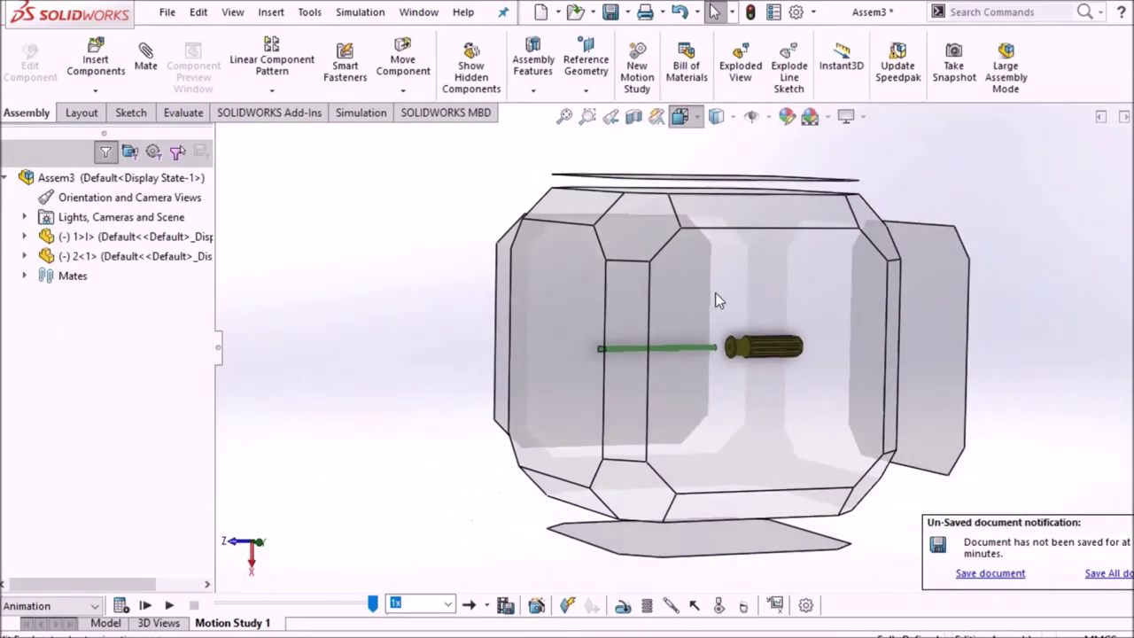
left_click(715, 292)
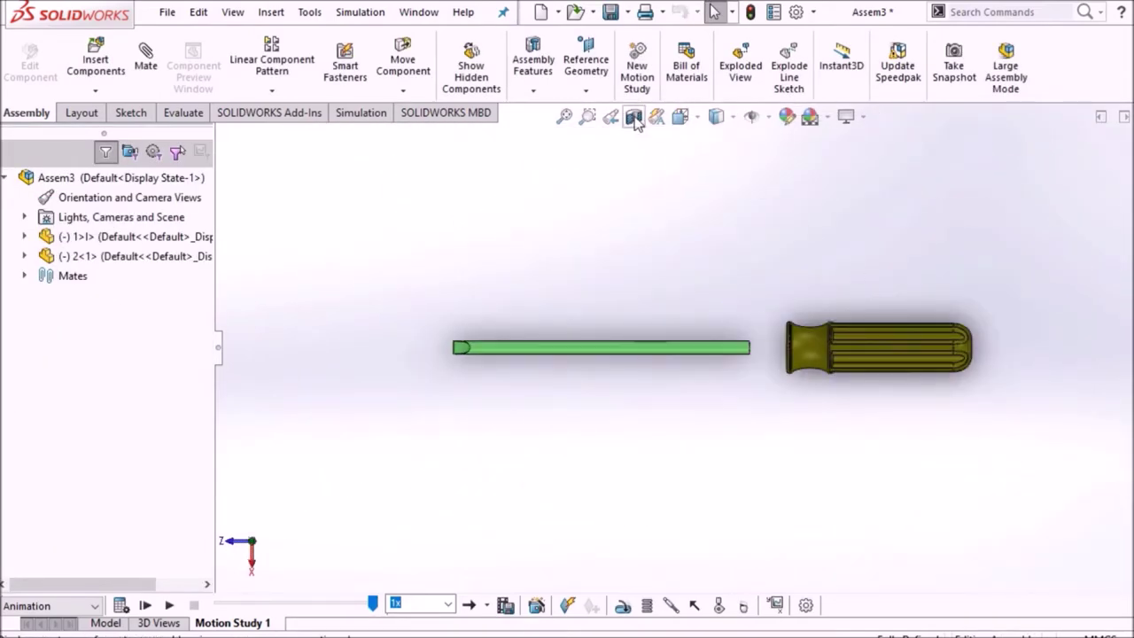
left_click(636, 122)
key("Return")
left_click(633, 116)
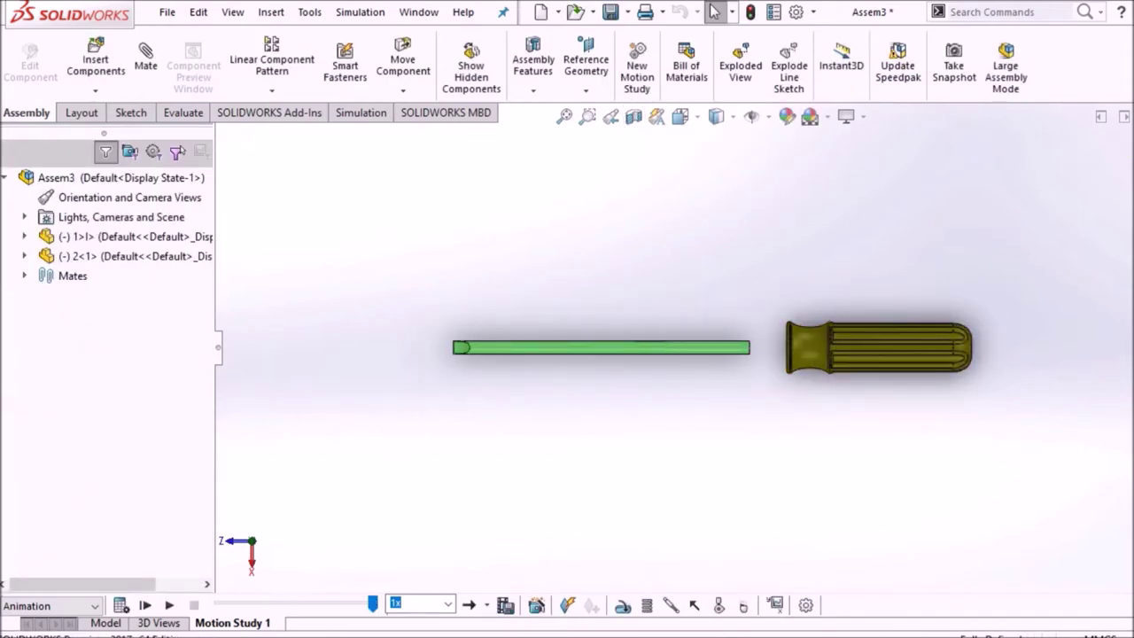
- Switch to the Assem3 drawing and examine the dimensions of all screwdriver views and Detail A
left_click(324, 585)
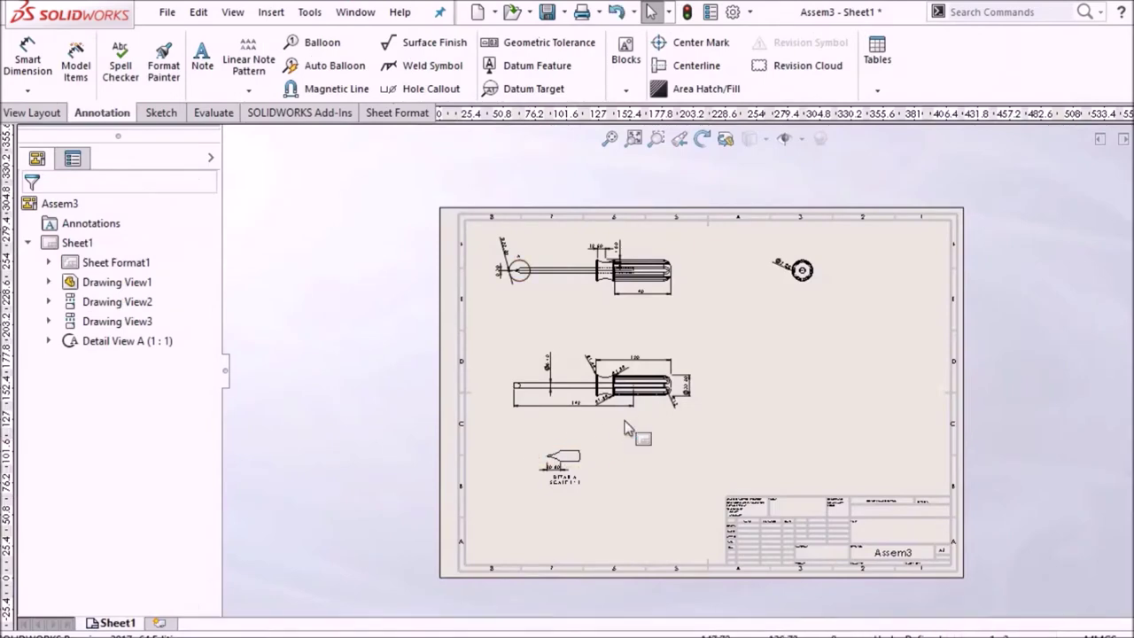
scroll(625, 429, "down", 2)
scroll(650, 413, "up", 8)
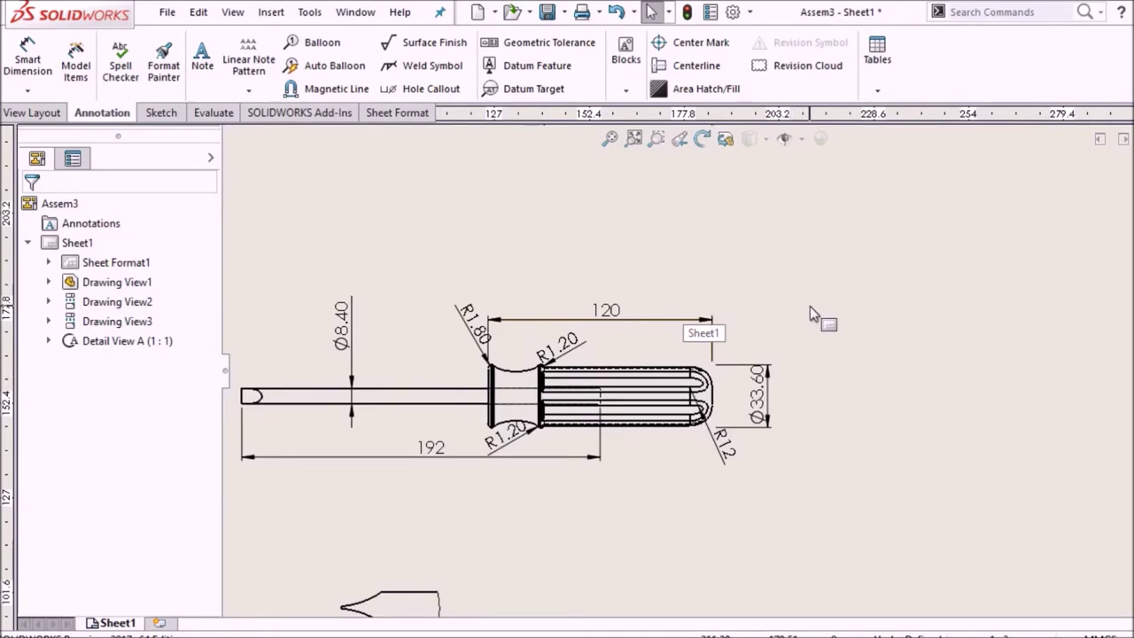
scroll(809, 306, "down", 4)
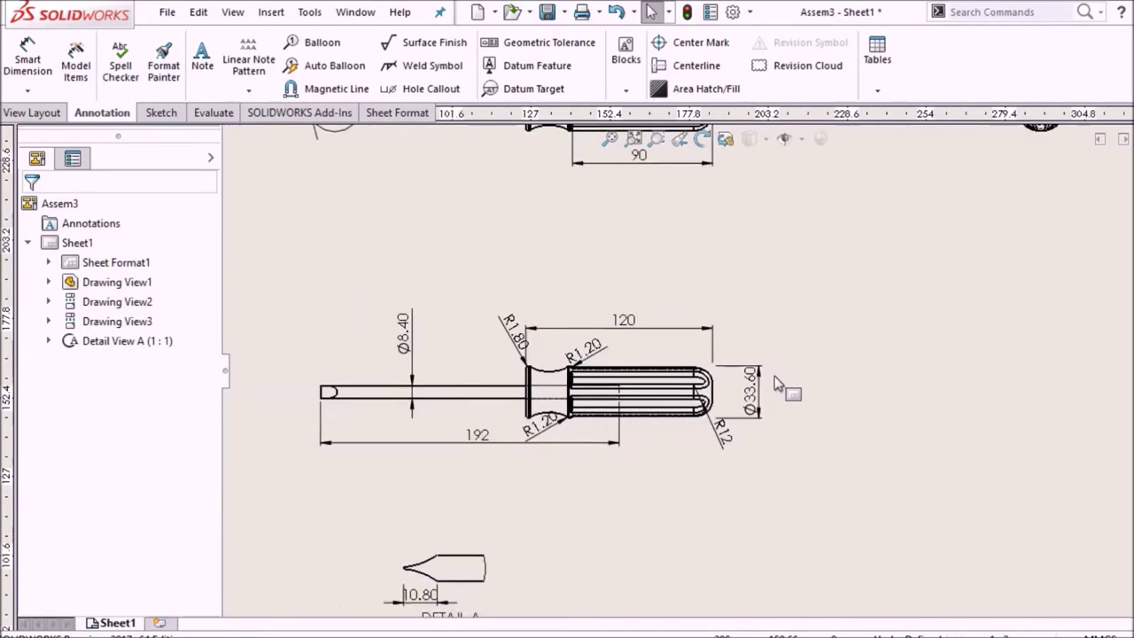
scroll(620, 199, "down", 2)
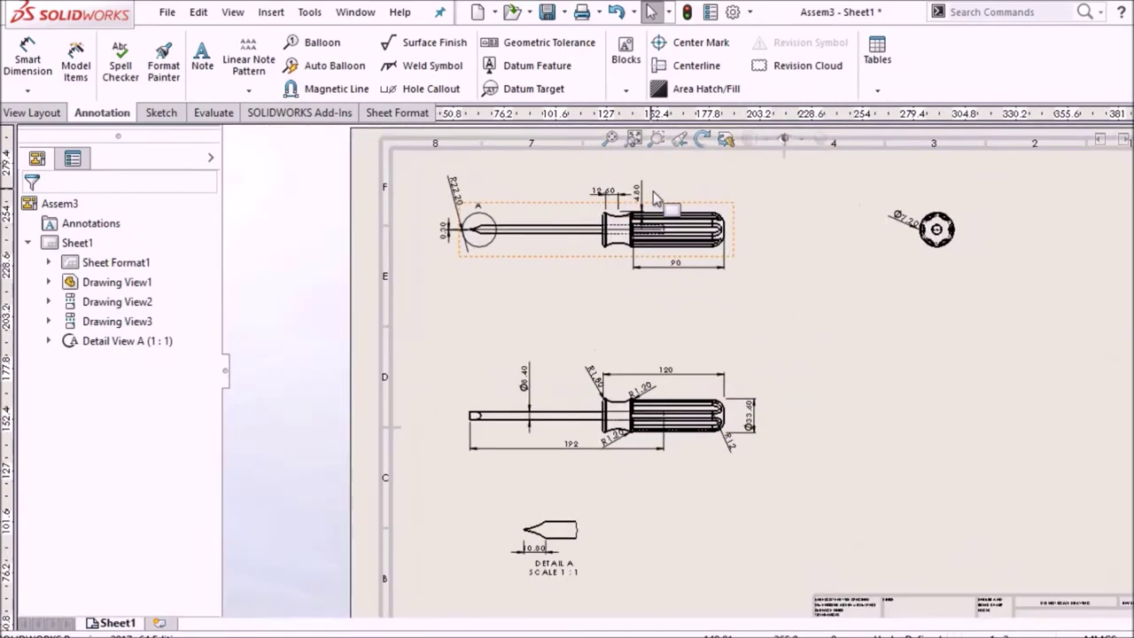
scroll(653, 192, "up", 5)
middle_click_drag(544, 407, 643, 413)
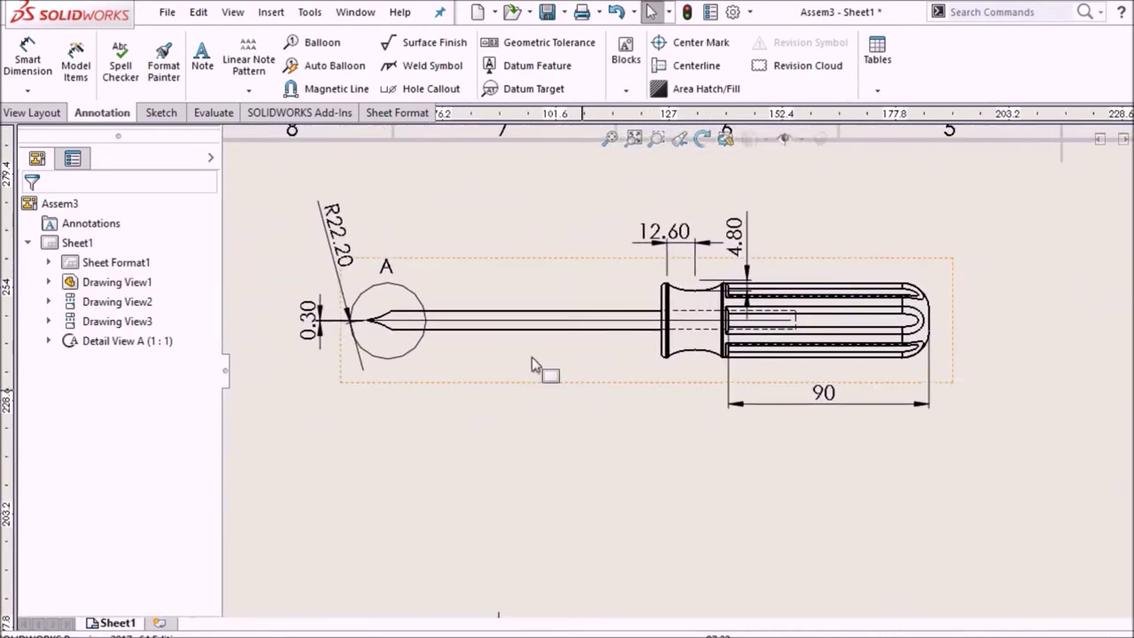
middle_click_drag(537, 465, 512, 261)
middle_click_drag(680, 343, 653, 233)
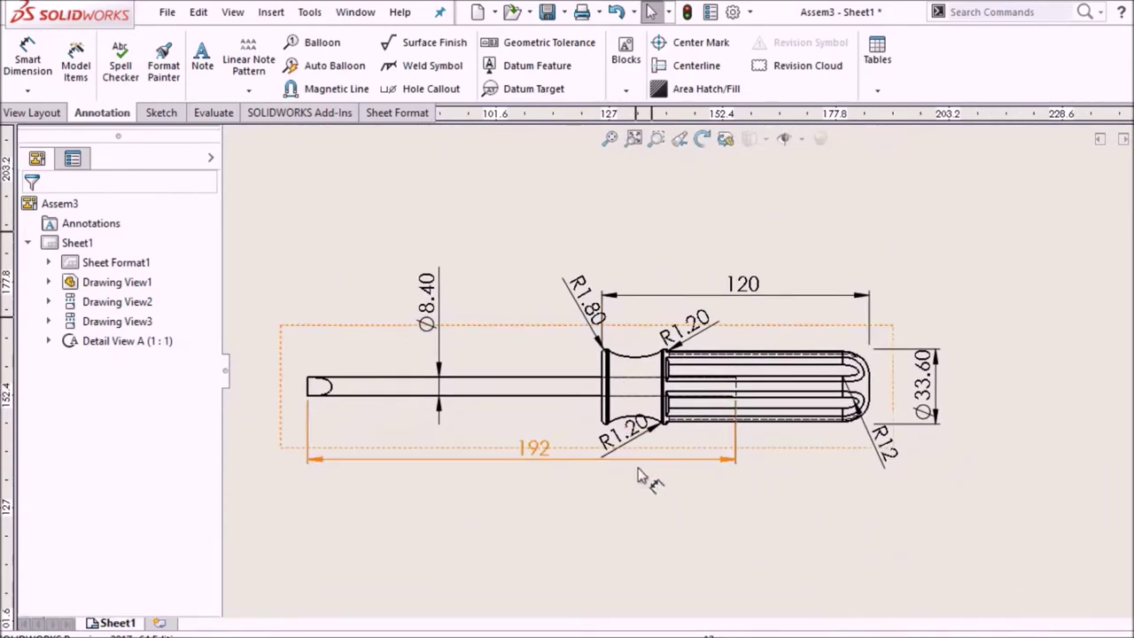
middle_click_drag(784, 543, 765, 329)
scroll(765, 328, "up", 1)
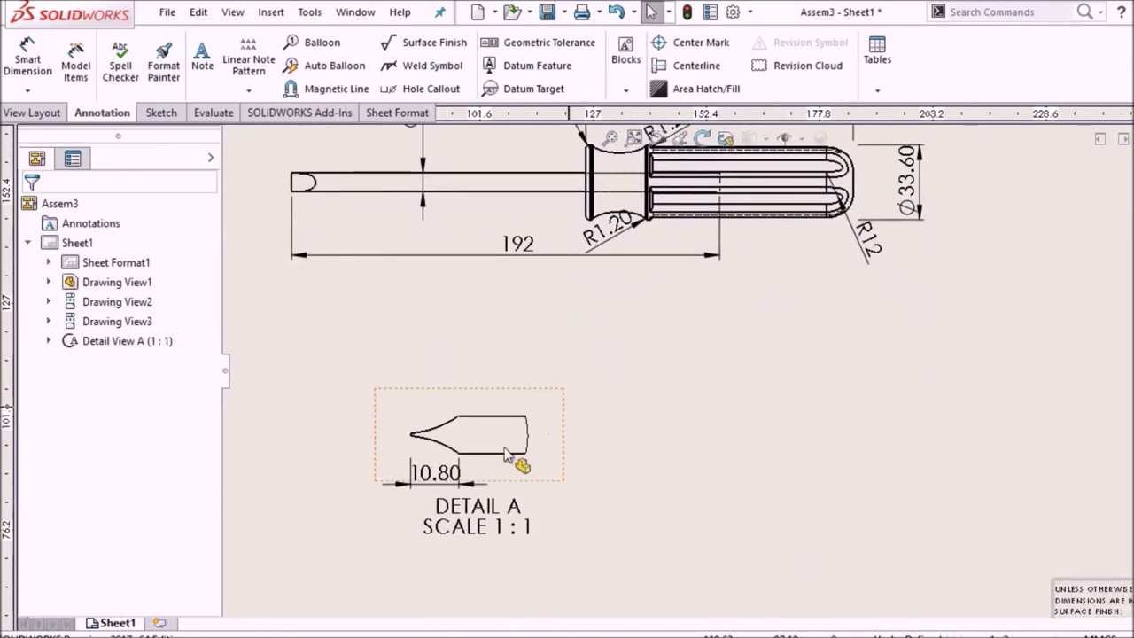
mouse_move(647, 354)
middle_mouse_down()
mouse_move(687, 496)
mouse_move(469, 567)
mouse_move(469, 613)
middle_mouse_up()
mouse_move(681, 262)
middle_mouse_down()
mouse_move(678, 445)
mouse_move(532, 446)
middle_mouse_up()
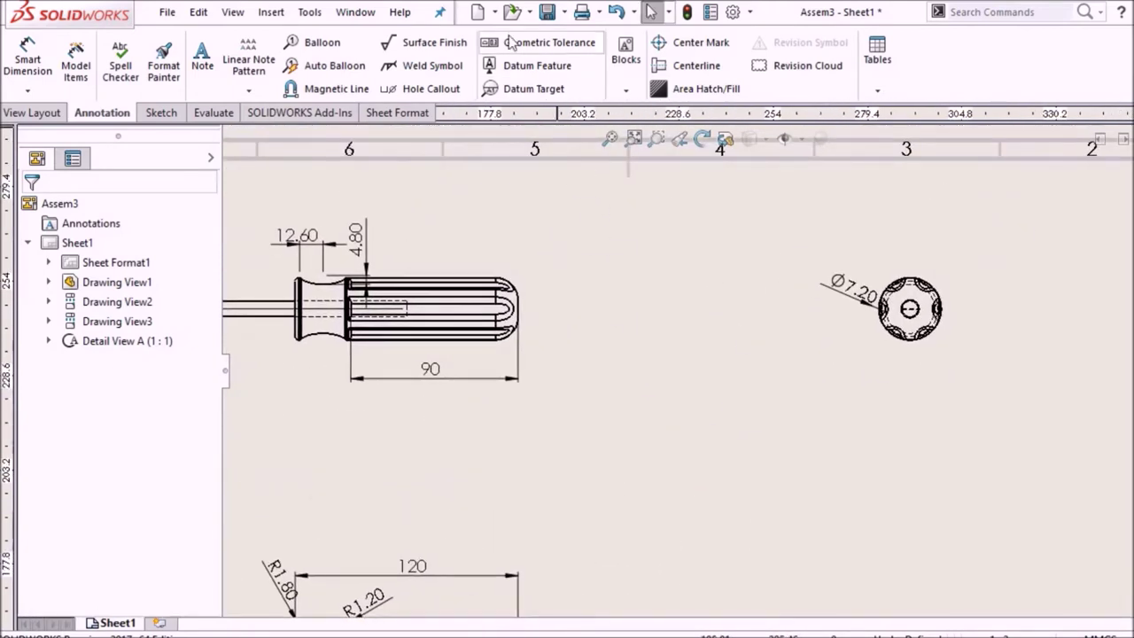
- Create a new part document and start a sketch on the Front Plane
left_click(479, 12)
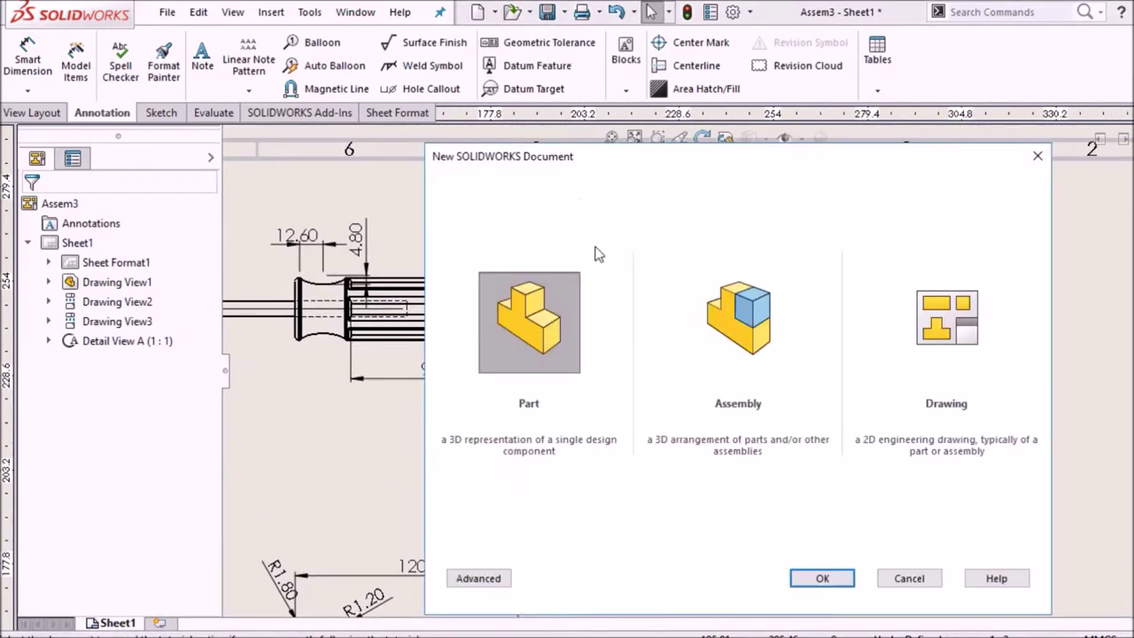
left_click(823, 579)
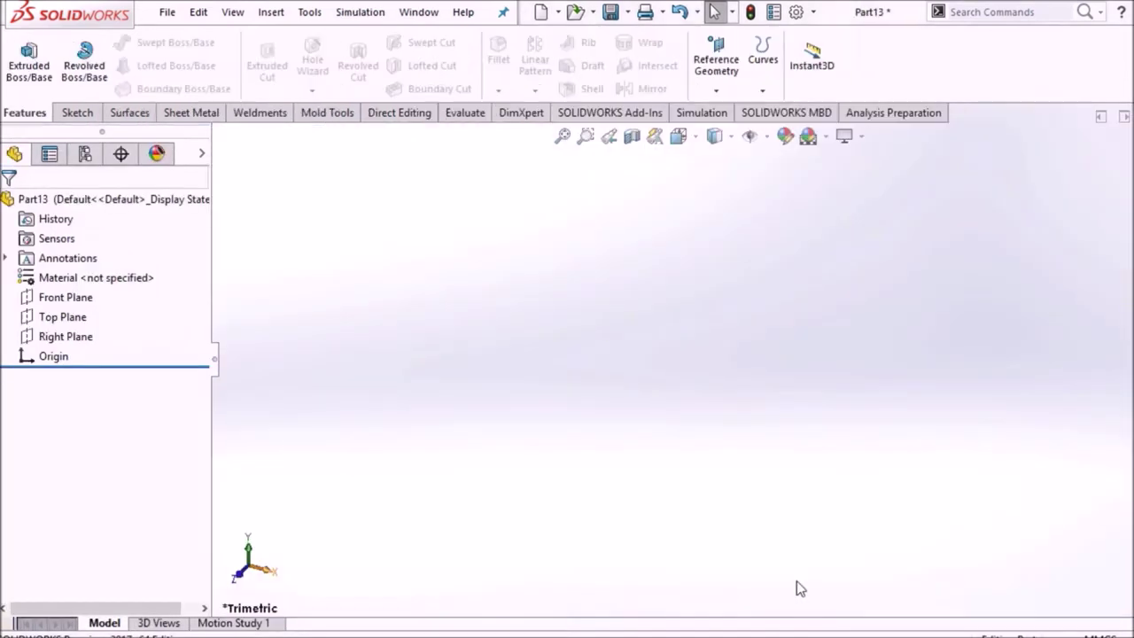
left_click(88, 299)
left_click(98, 269)
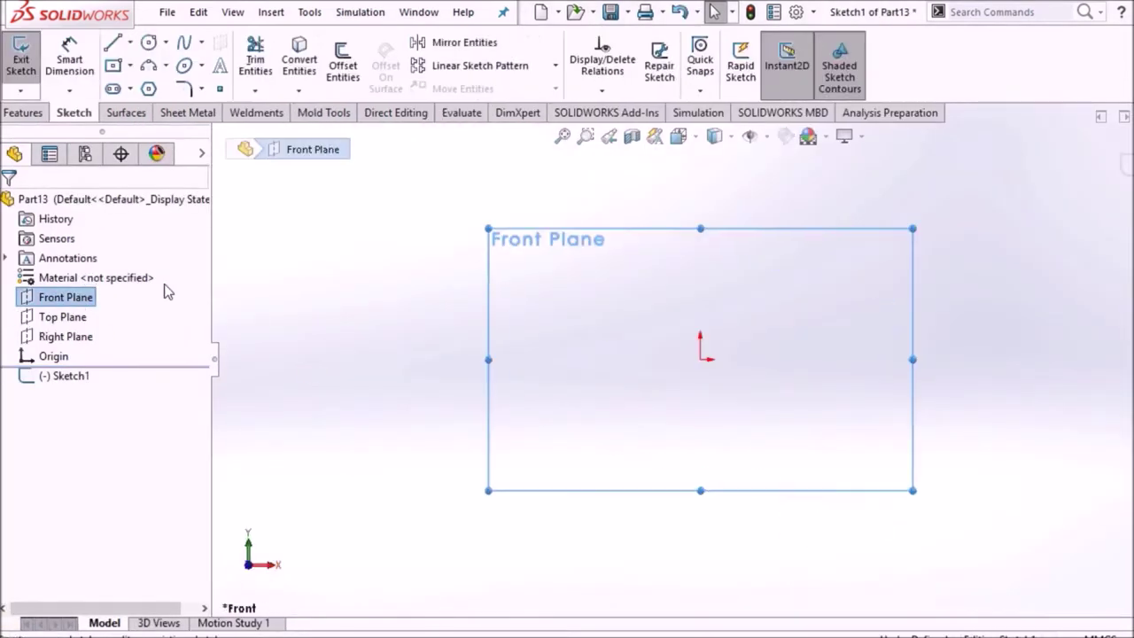
- Sketch a circle about 73 mm in diameter centred on the origin
left_click(148, 43)
left_click(699, 358)
left_click(626, 397)
right_click(450, 308)
left_click(474, 303)
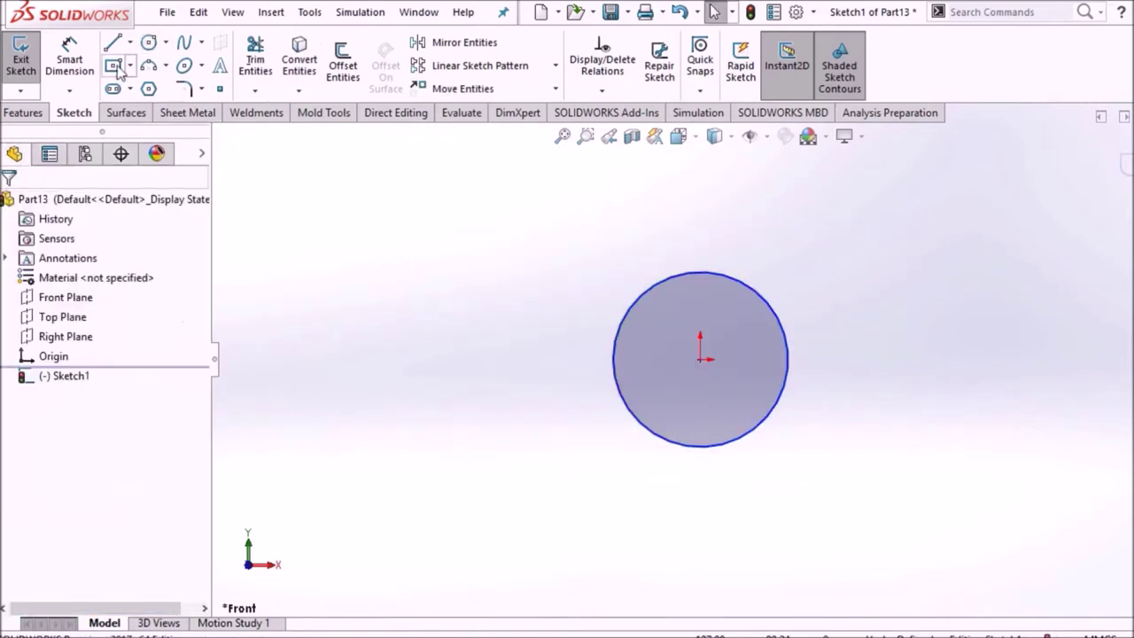
- Dimension the circle's diameter to 33.6 mm
right_click_drag(474, 303, 522, 212)
left_click(625, 330)
left_click(539, 348)
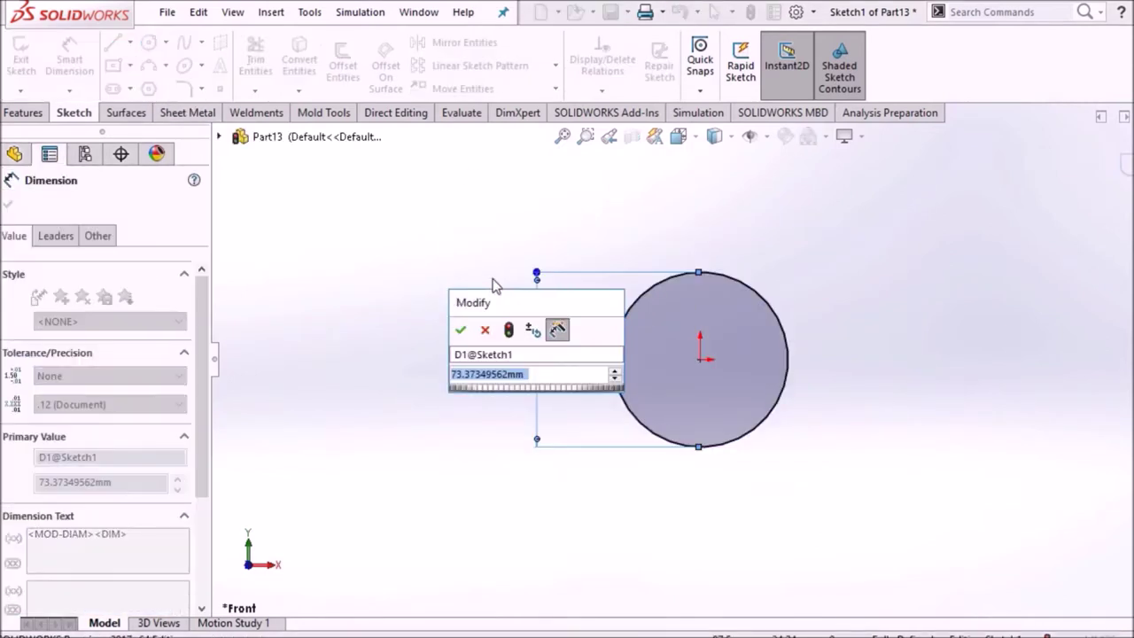
type("33.6")
key("Return")
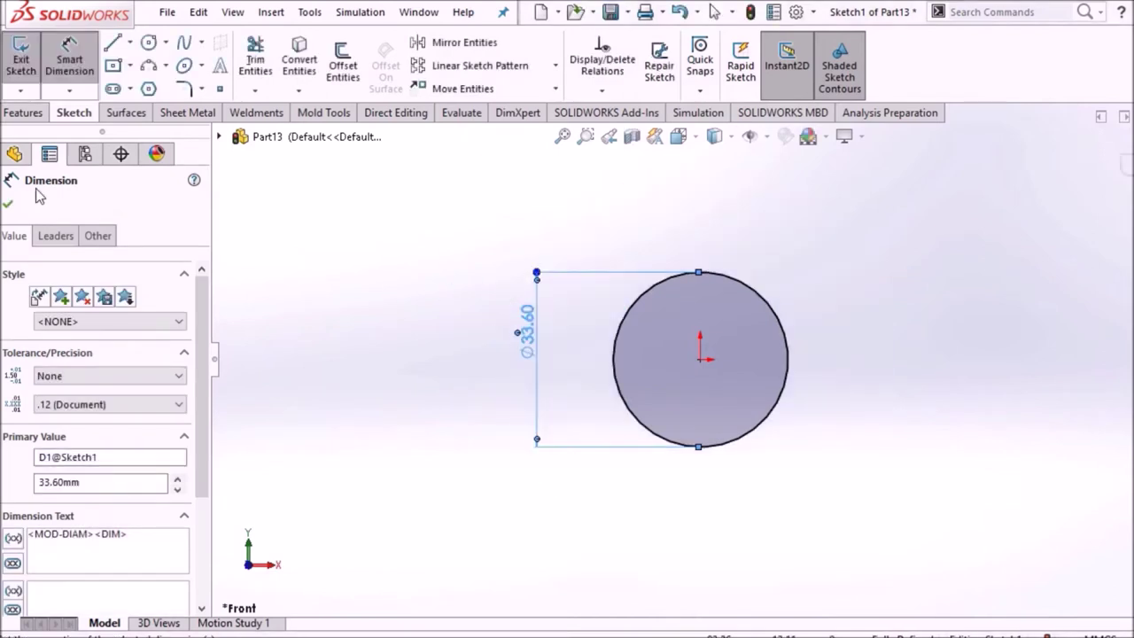
left_click(7, 207)
- Extrude the circle as a blind boss 120 mm deep
left_click(23, 112)
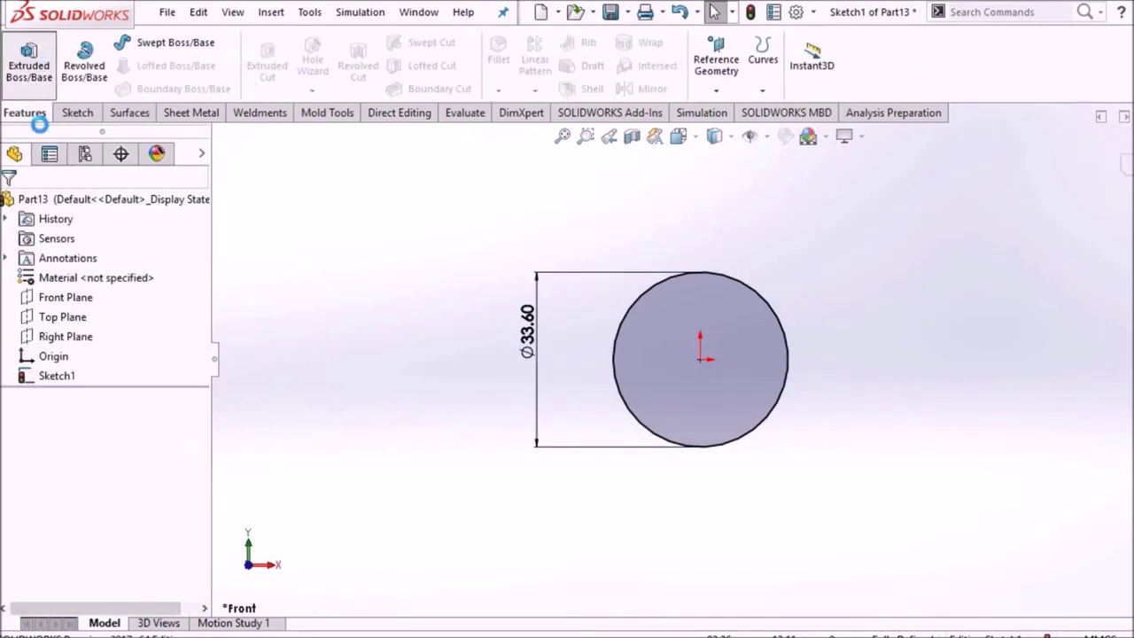
left_click(29, 62)
type("120")
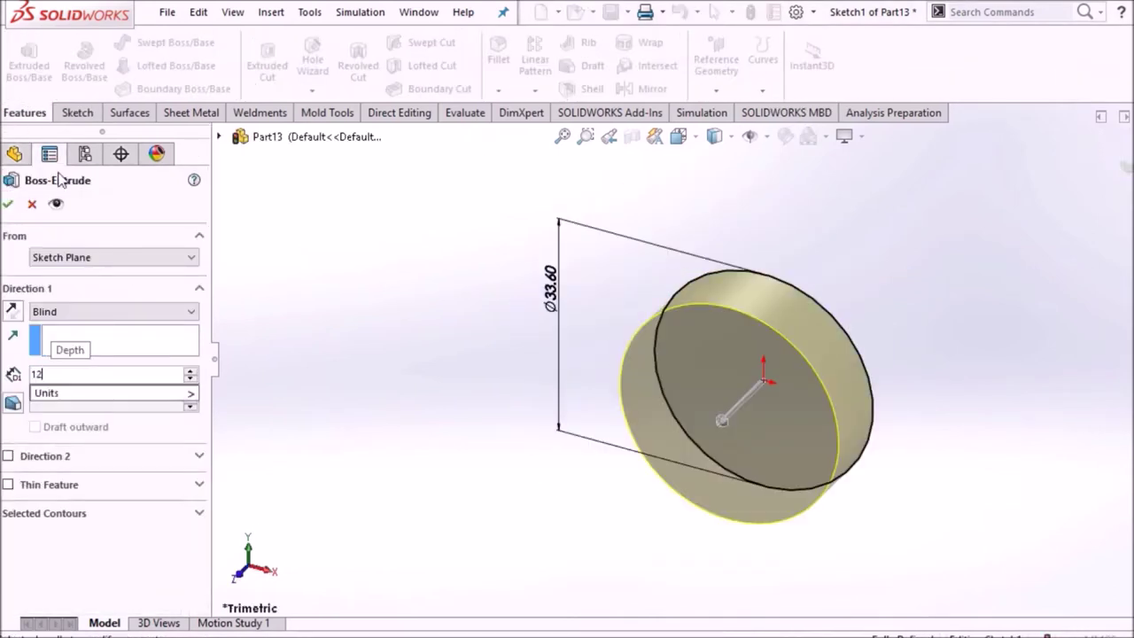
key("Return")
left_click(7, 204)
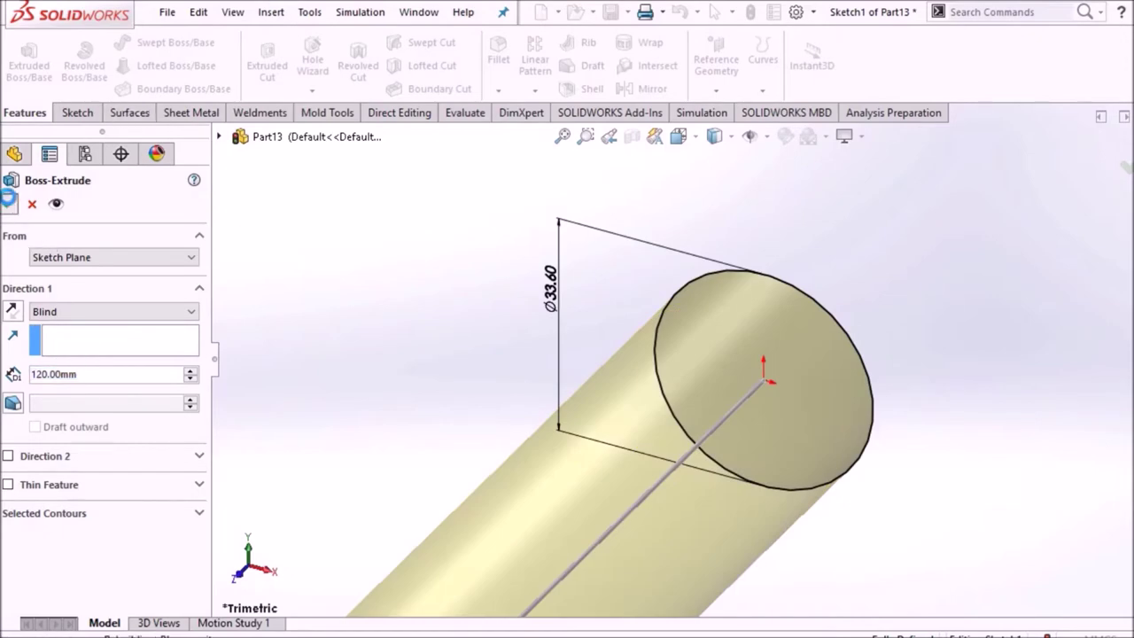
- Start a sketch on the cylinder's back end face and view it face-on
left_click(678, 135)
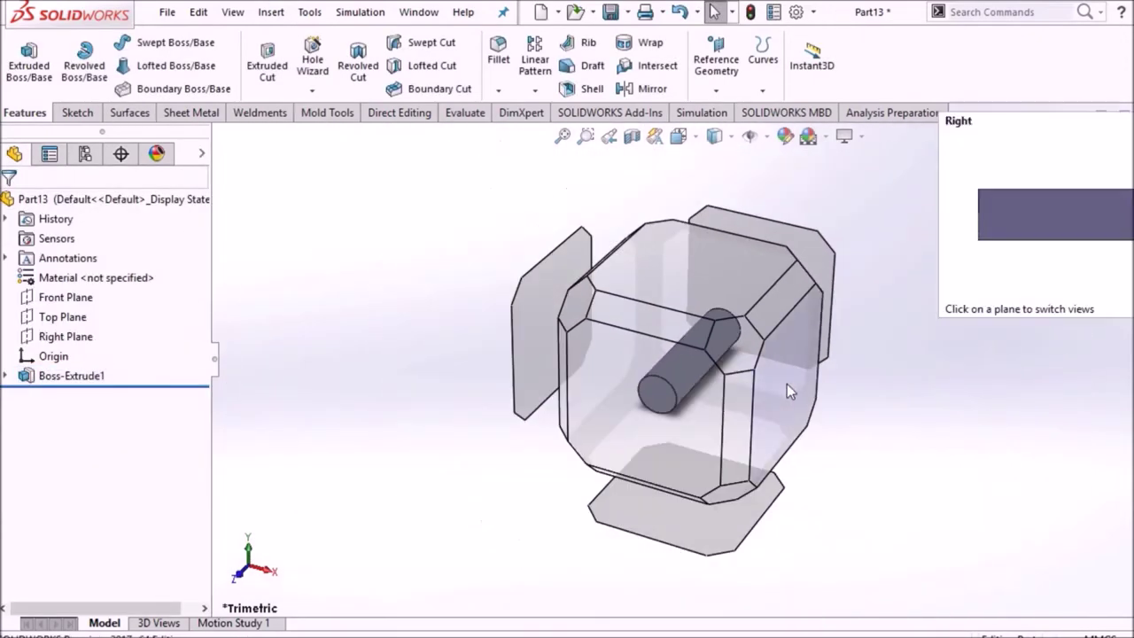
left_click(786, 385)
middle_click_drag(798, 331, 707, 335)
right_click(828, 345)
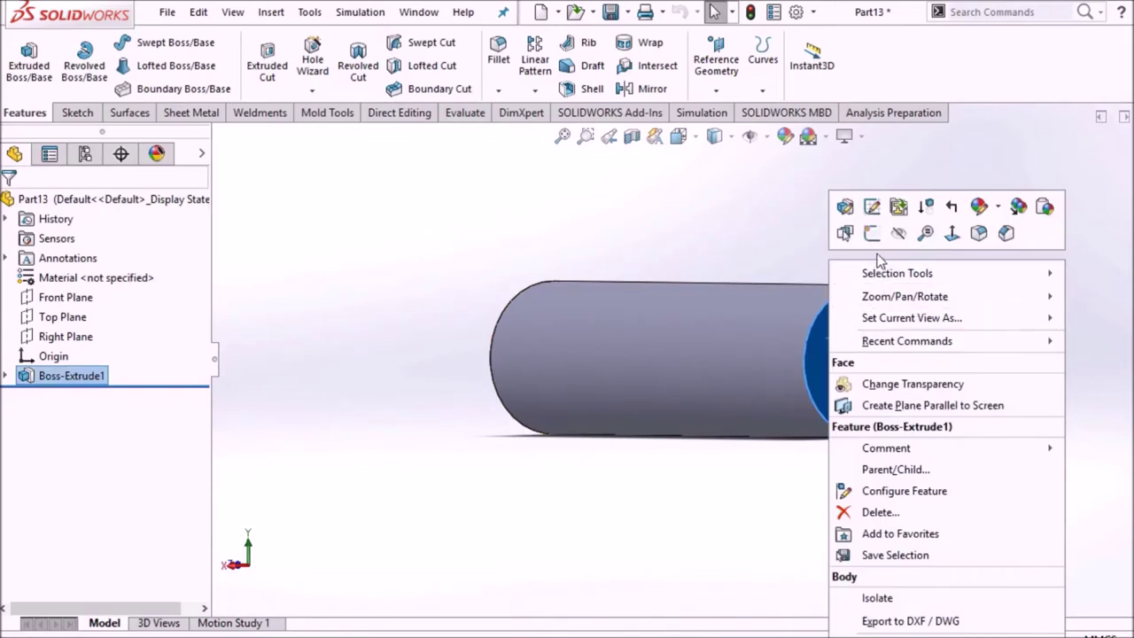
left_click(827, 237)
key("space")
key("ctrl+8")
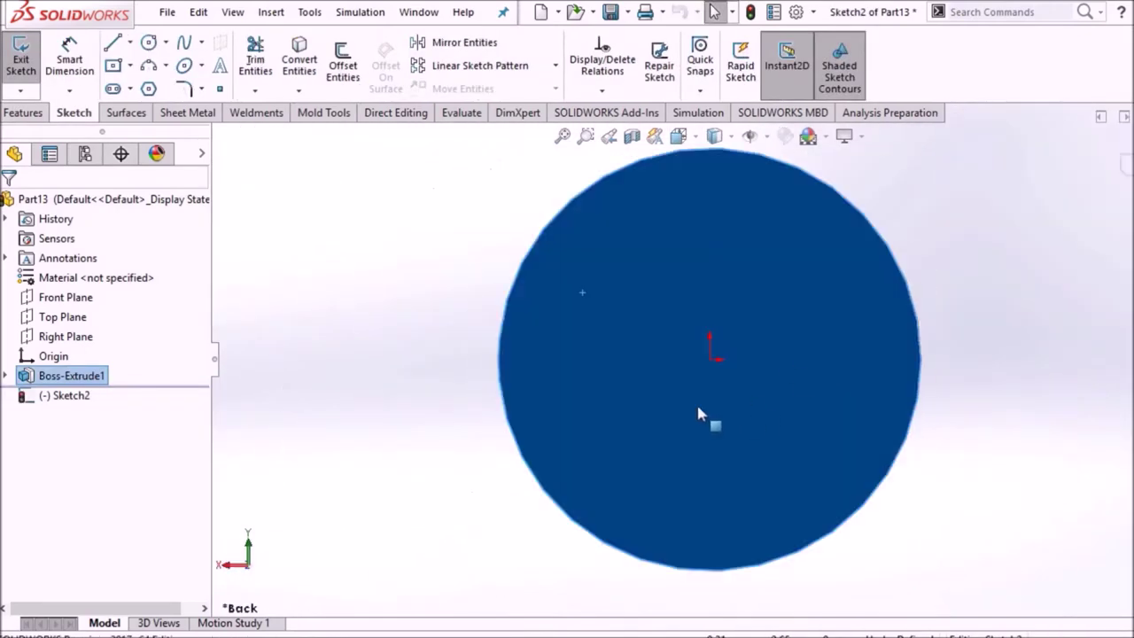
- Draw a horizontal centerline about 16.8 mm long from the origin to the end face's circular edge
left_click(130, 43)
left_click(165, 86)
left_click(709, 359)
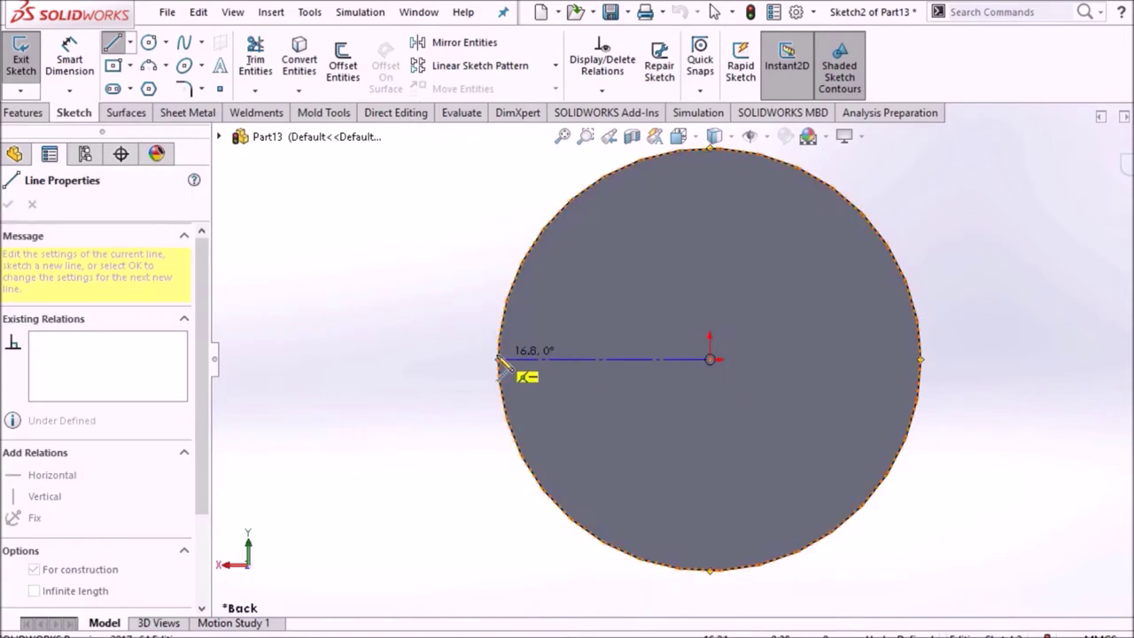
left_click(498, 359)
key("Escape")
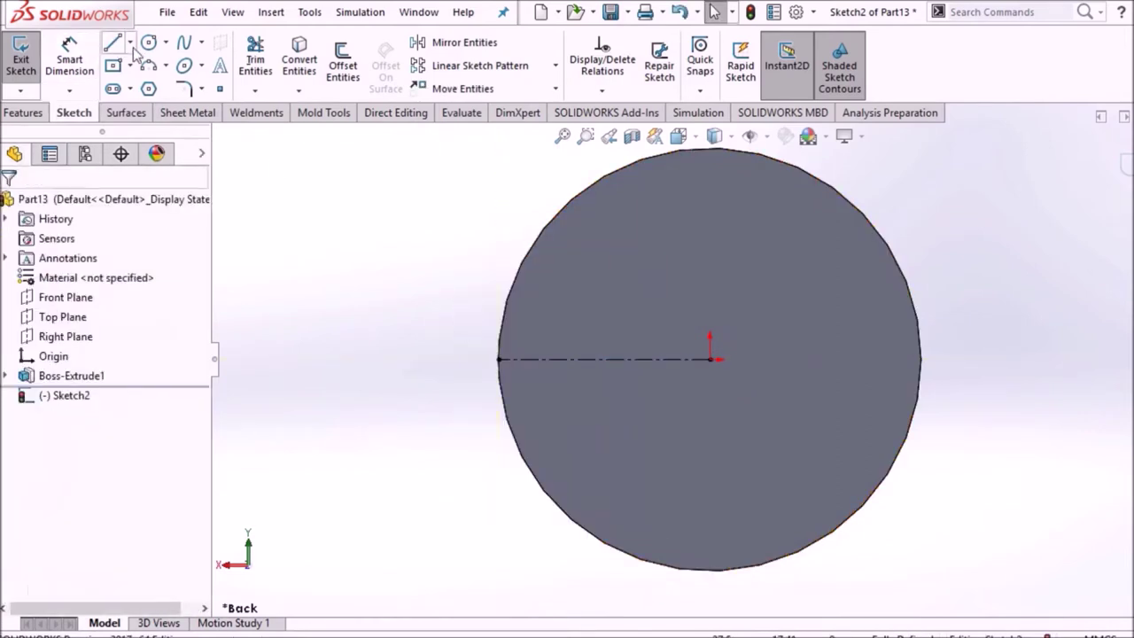
- Sketch a circle about 6.3 mm in diameter centred on the centerline's outer endpoint
left_click(498, 359)
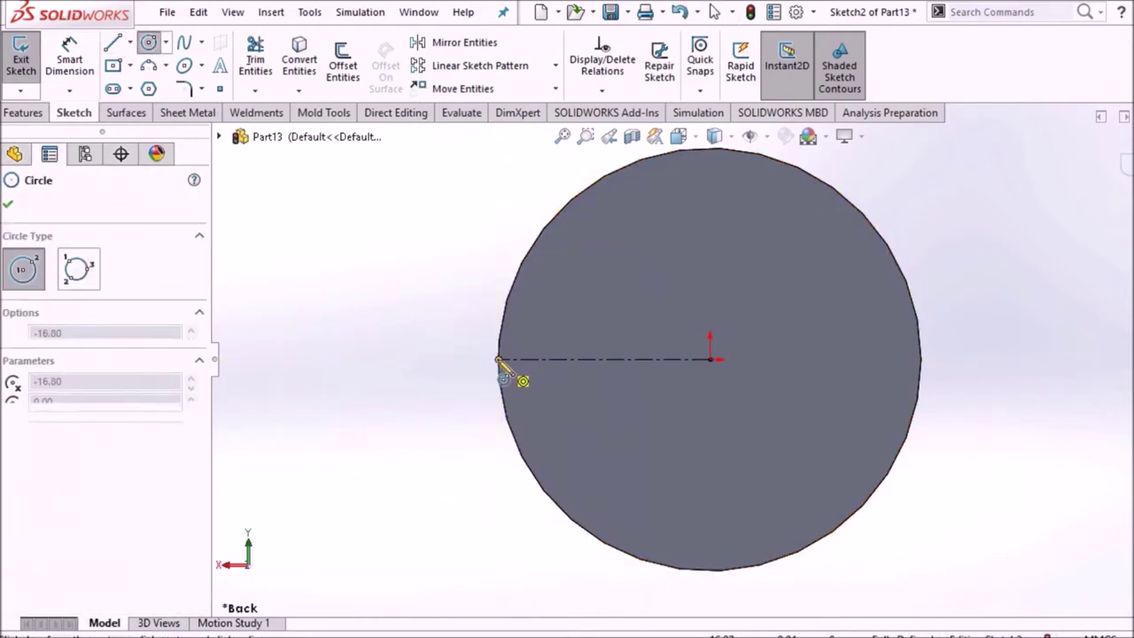
left_click(525, 386)
right_click(347, 229)
left_click(368, 241)
- Dimension the small circle on the end face's edge to a diameter of 7.2 mm
left_click(69, 60)
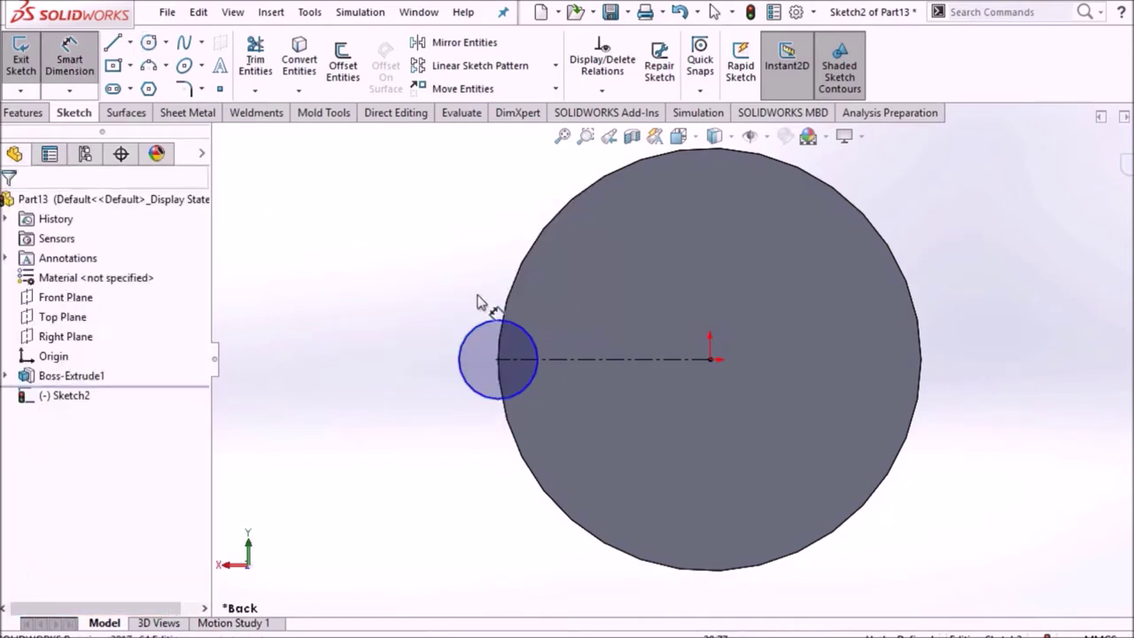
left_click(509, 331)
left_click(423, 314)
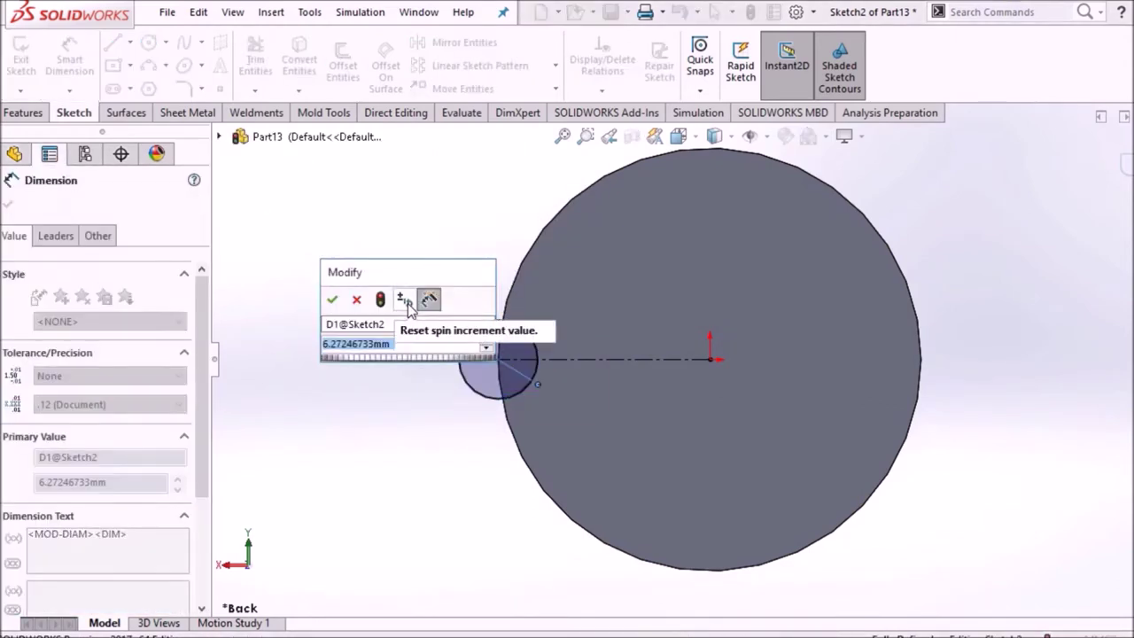
type("7")
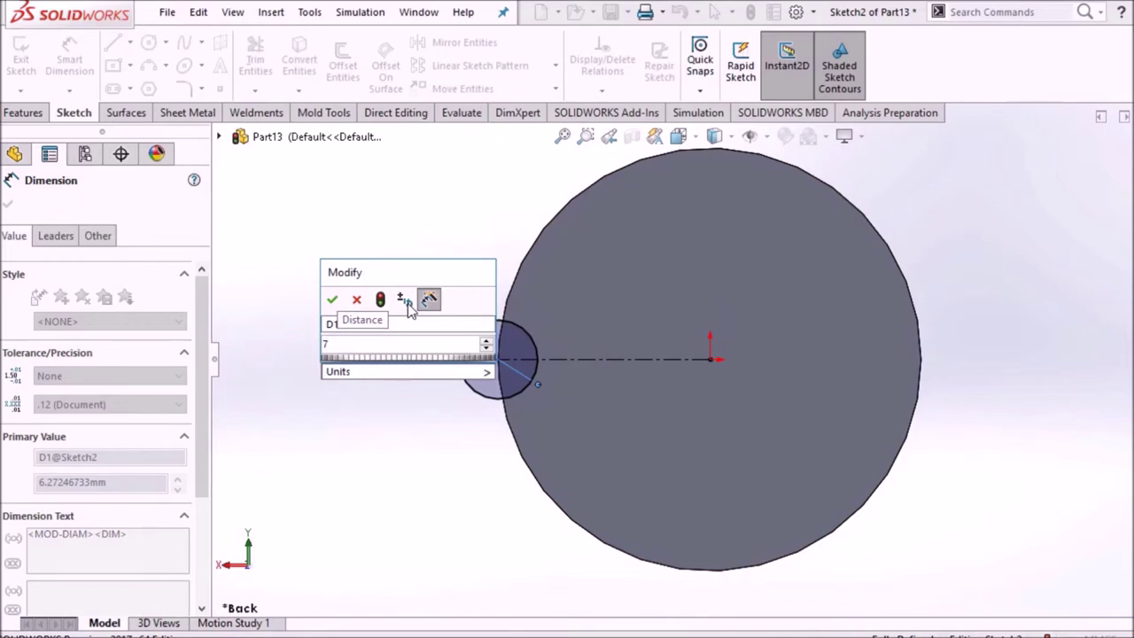
type(".2")
key("Return")
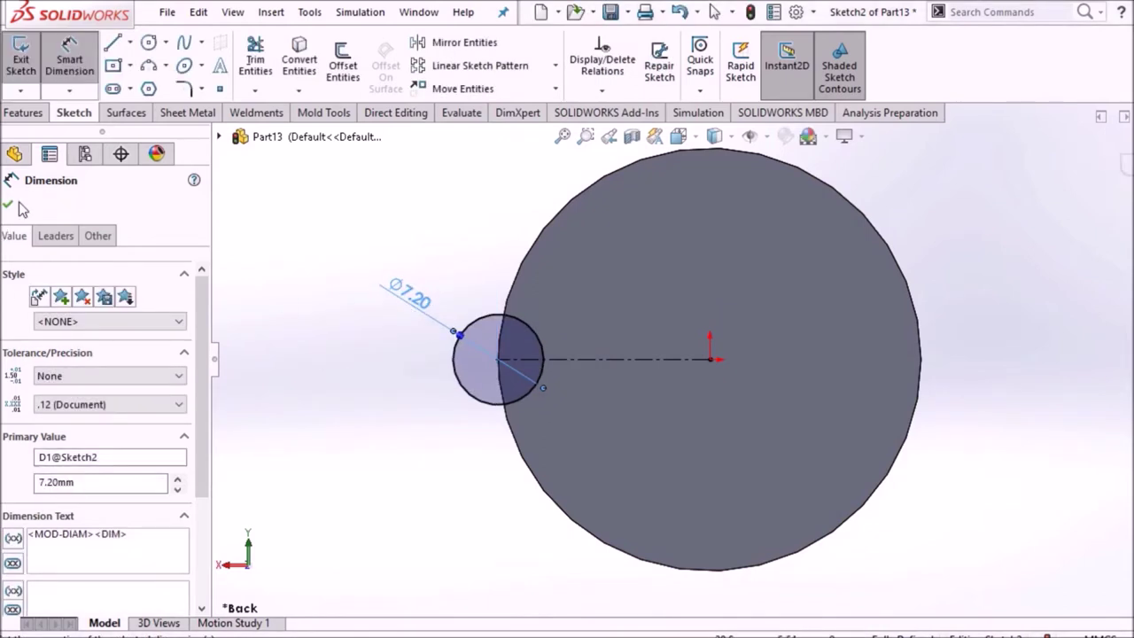
left_click(9, 206)
- Cut the 7.2 mm circle into the cylinder as a blind extruded cut 90 mm deep
left_click(42, 108)
left_click(266, 59)
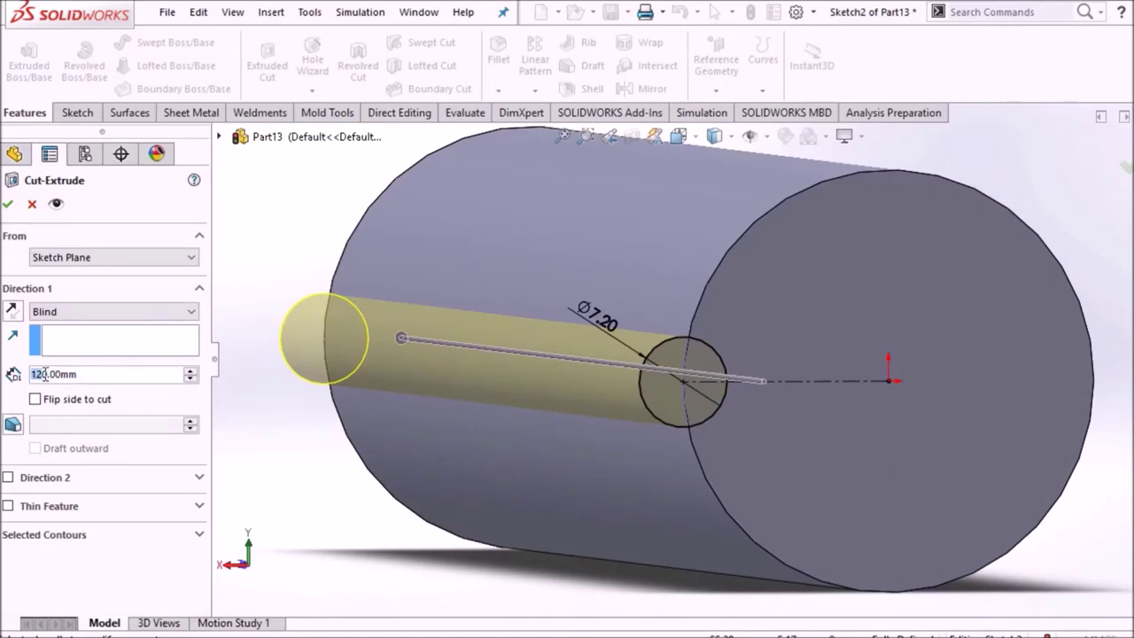
type("90")
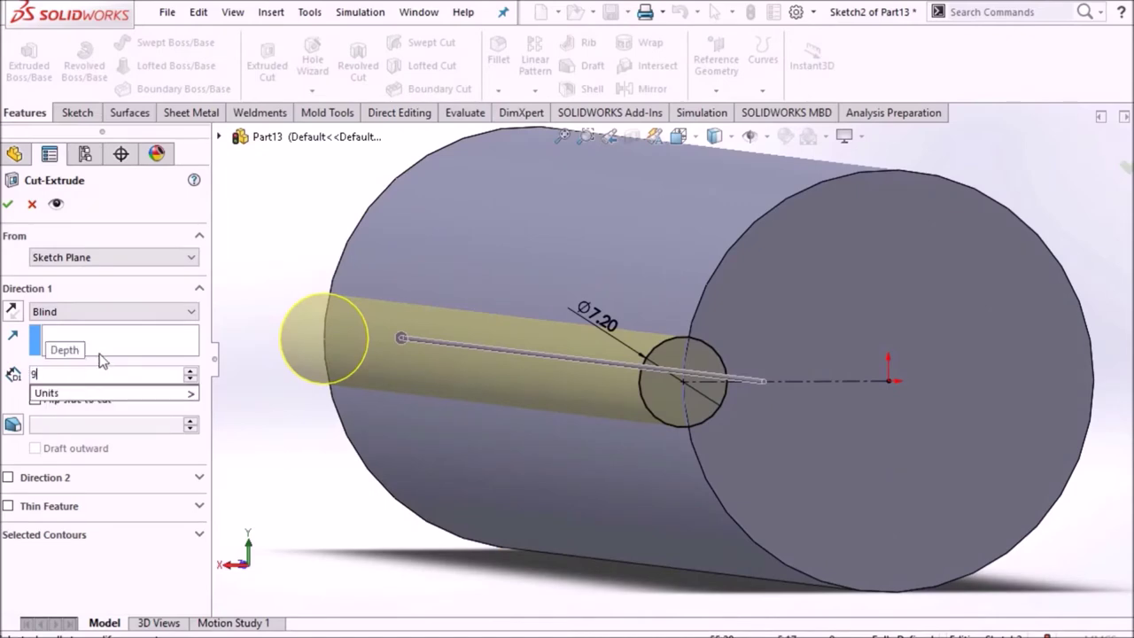
key("Return")
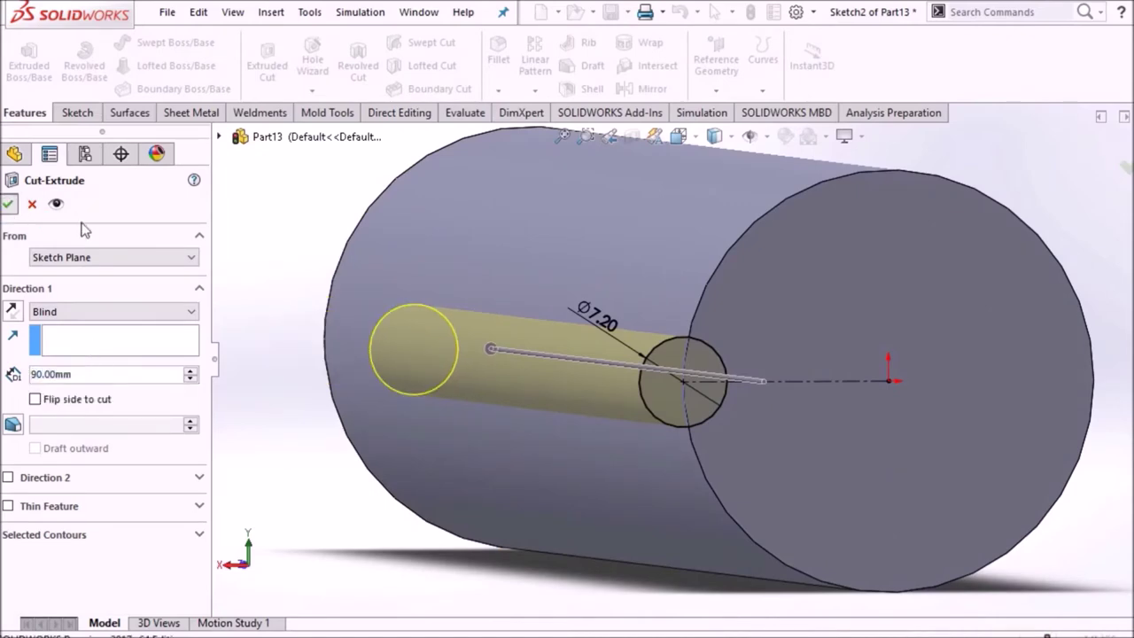
left_click(7, 207)
- Circular-pattern the groove cut around the cylinder's circular end edge with 6 equally spaced instances over 360 degrees
key("f")
middle_click_drag(537, 324, 695, 218)
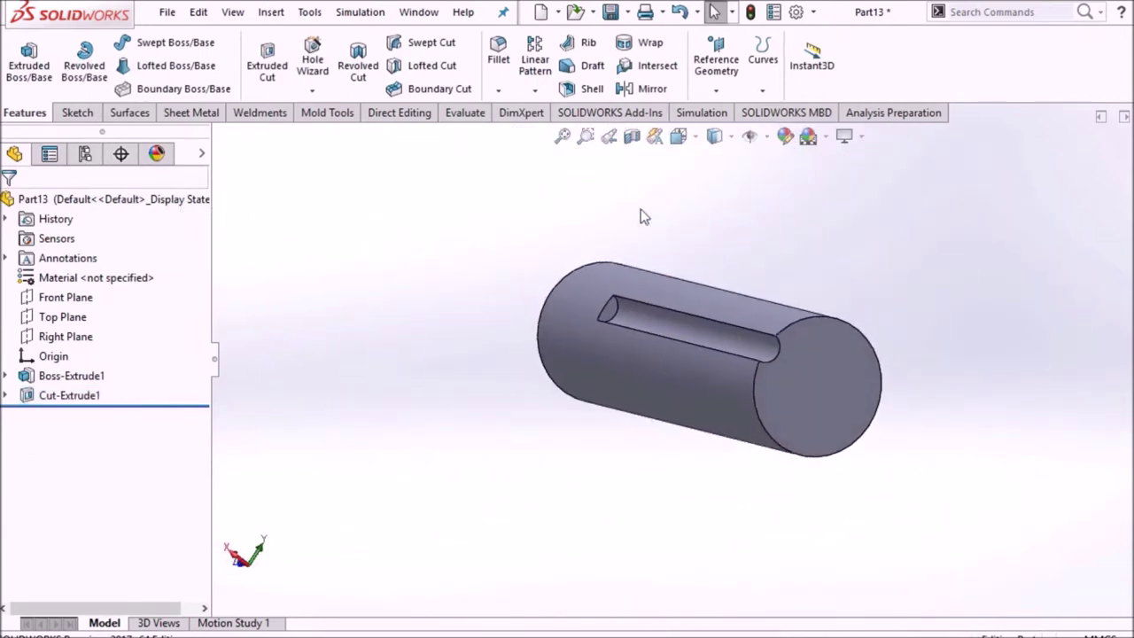
left_click(534, 90)
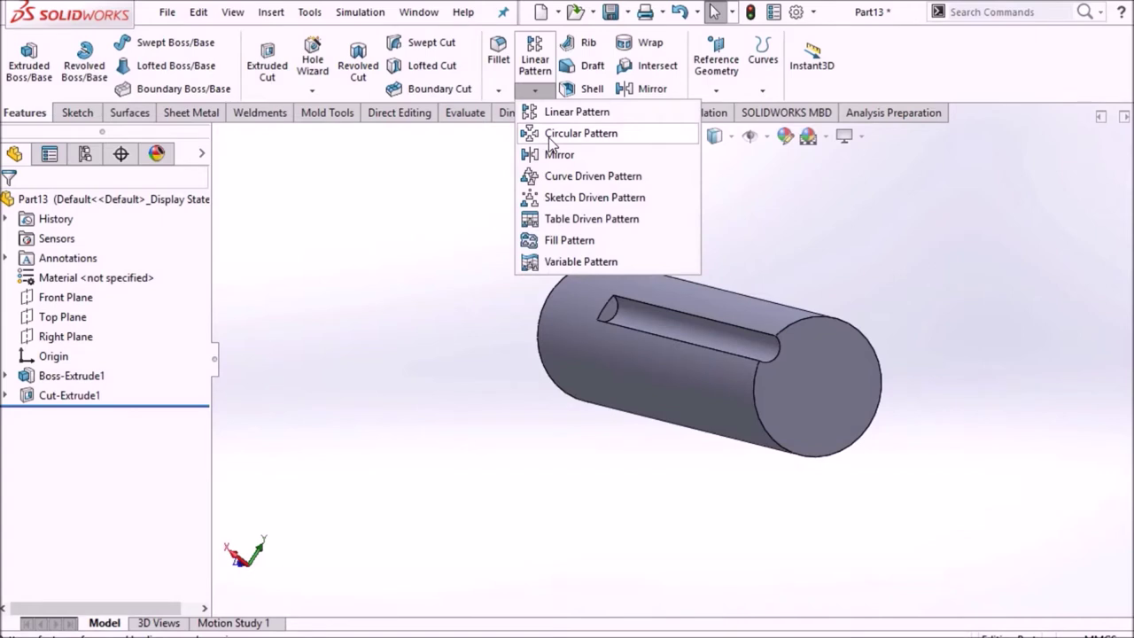
left_click(567, 133)
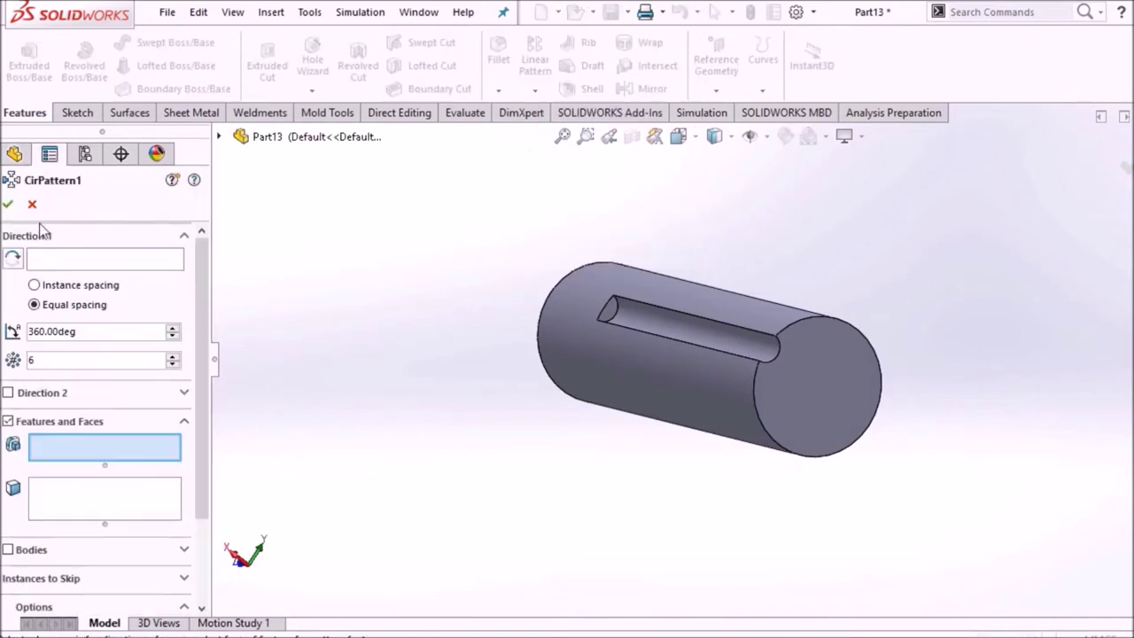
left_click(548, 303)
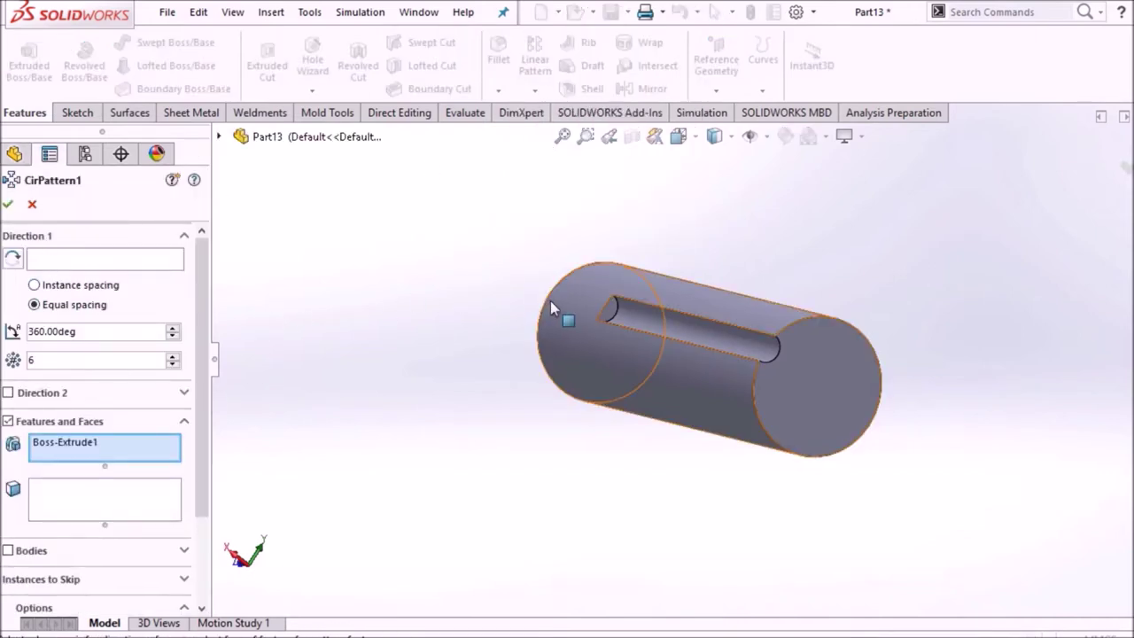
right_click(143, 453)
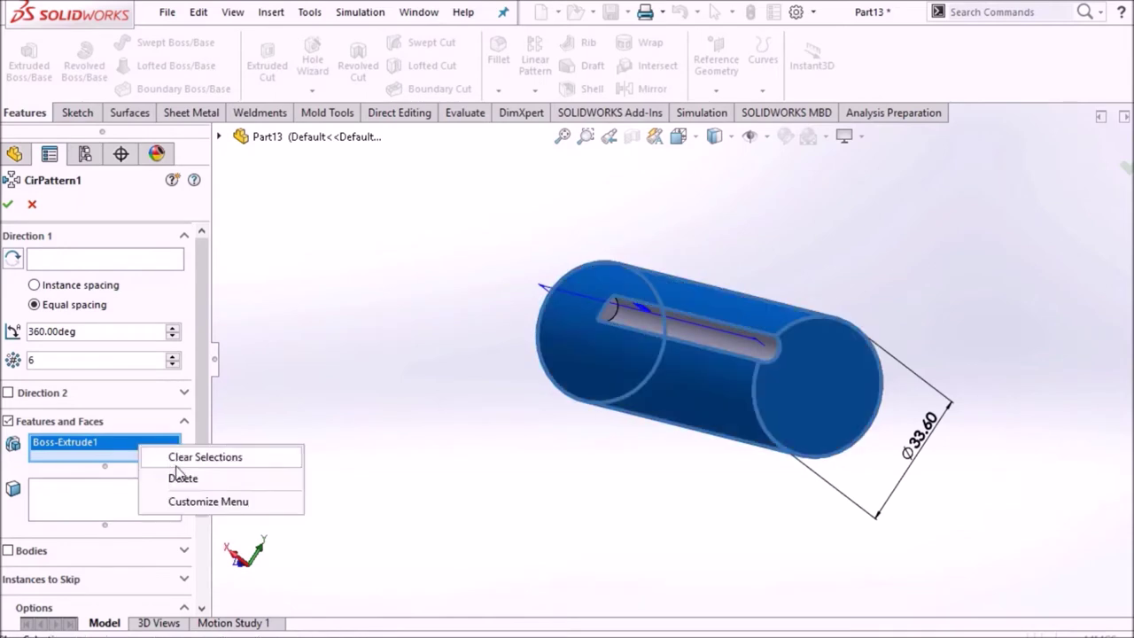
left_click(199, 456)
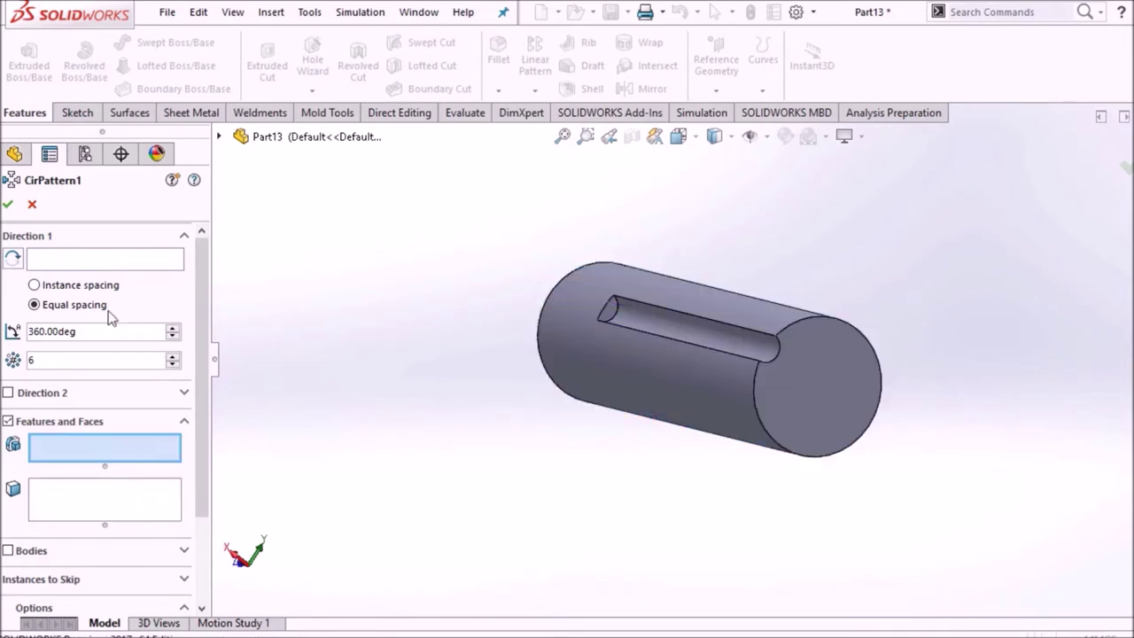
left_click(559, 284)
left_click(60, 457)
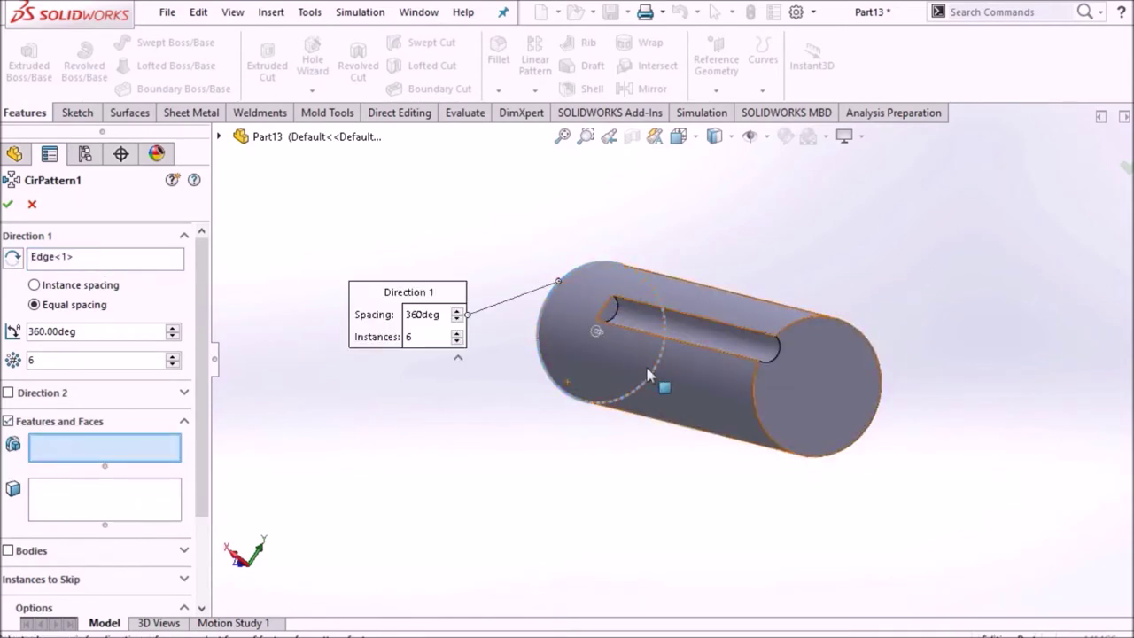
left_click(710, 333)
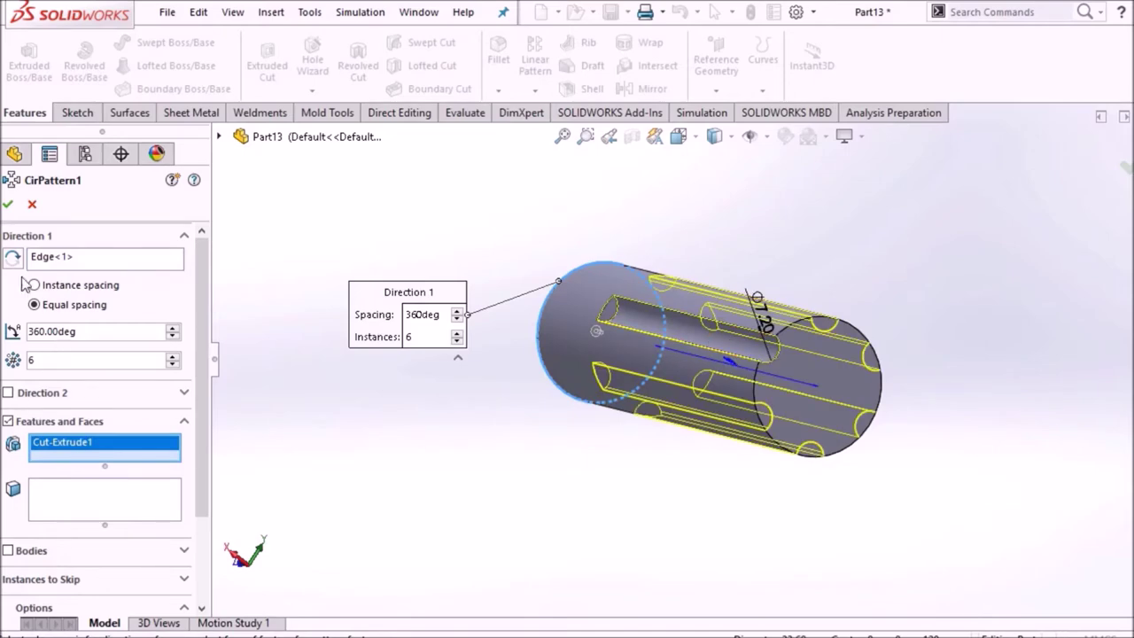
key("Return")
- Start a sketch on the handle's ungrooved front face and draw a circle about 12.3 mm in diameter centred on the origin
mouse_move(416, 301)
middle_mouse_down()
mouse_move(431, 309)
mouse_move(416, 299)
mouse_move(559, 276)
mouse_move(637, 362)
middle_mouse_up()
right_click(642, 365)
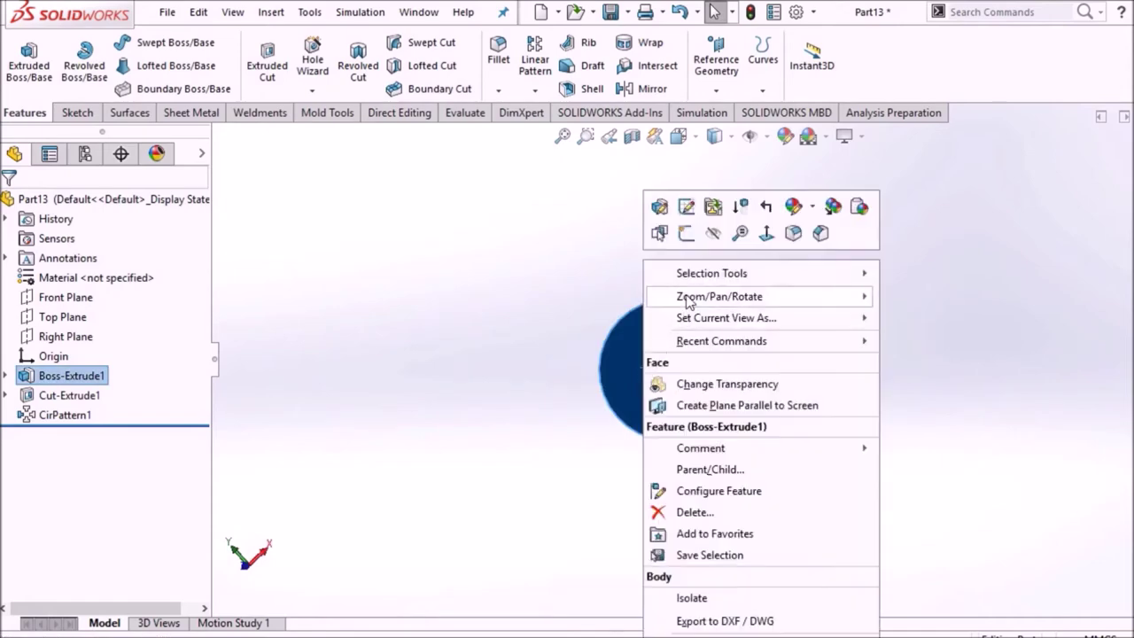
left_click(681, 232)
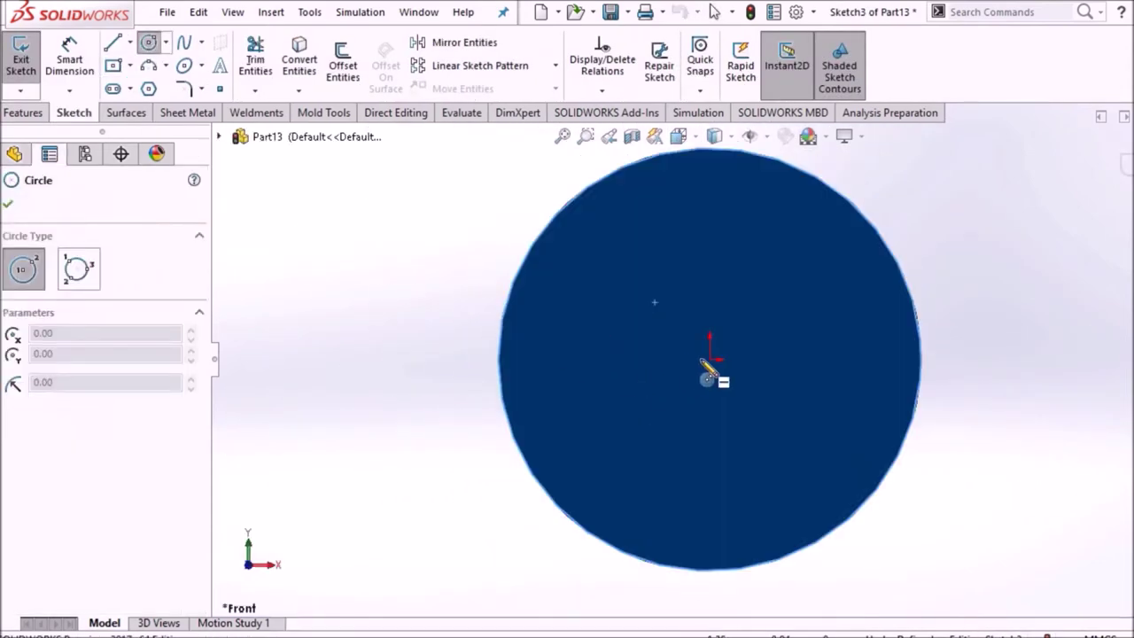
left_click(709, 359)
left_click(633, 376)
right_click(411, 265)
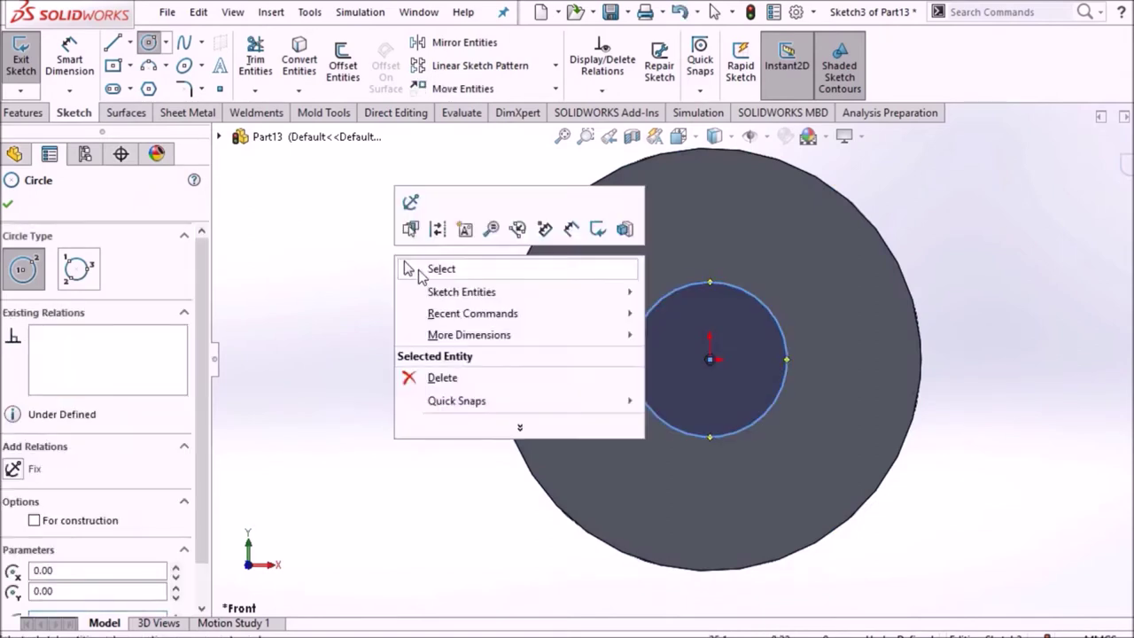
left_click(415, 270)
- Dimension the circle on the front face to a diameter of 8.4 mm
left_click(69, 61)
left_click(634, 341)
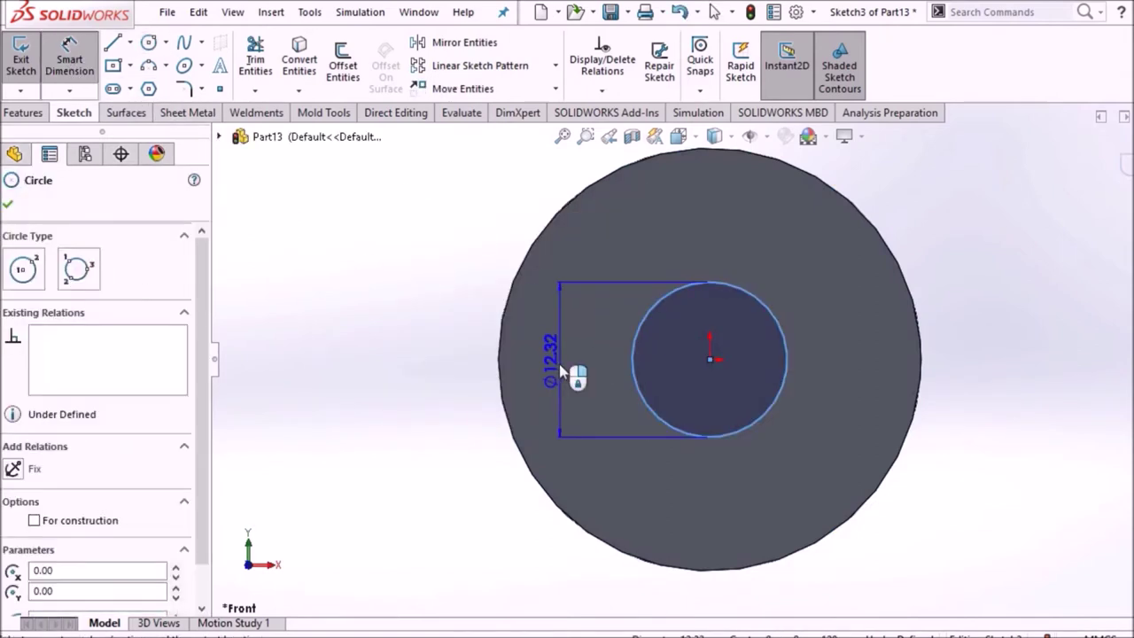
left_click(568, 373)
type("8.4")
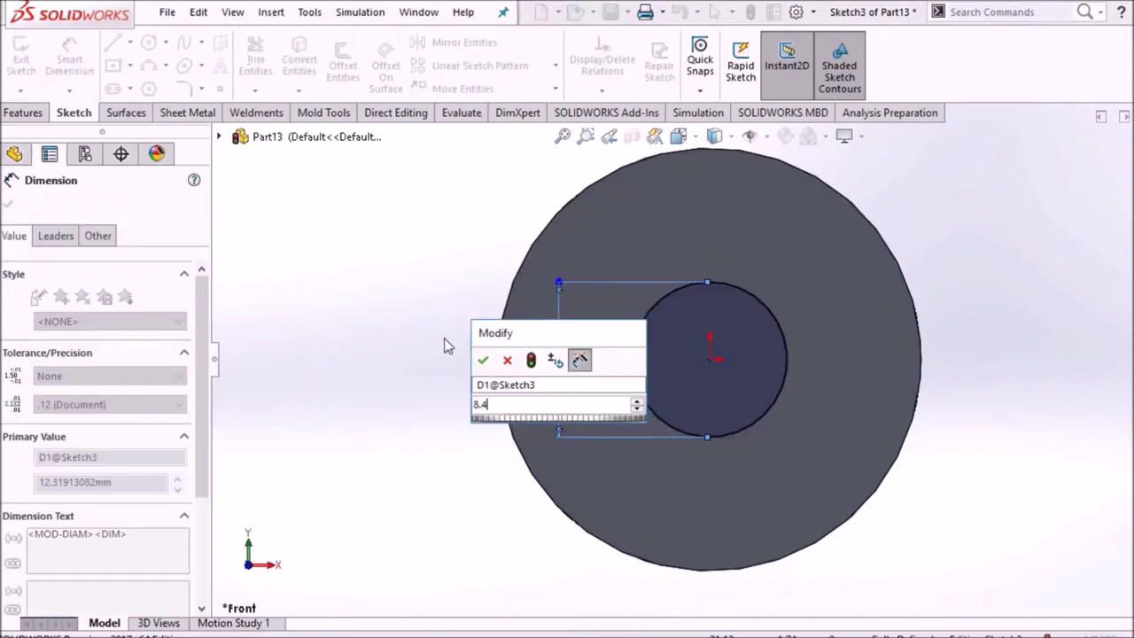
key("Return")
left_click(8, 208)
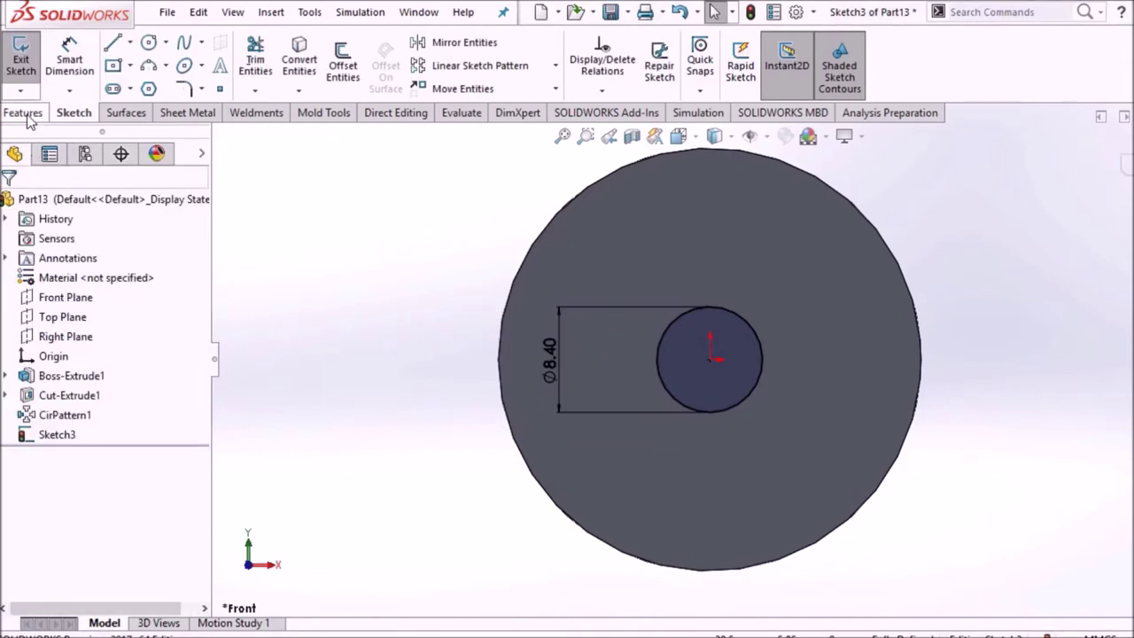
- Cut the 8.4 mm circle into the handle as a blind extruded cut 60 mm deep
left_click(22, 113)
left_click(259, 66)
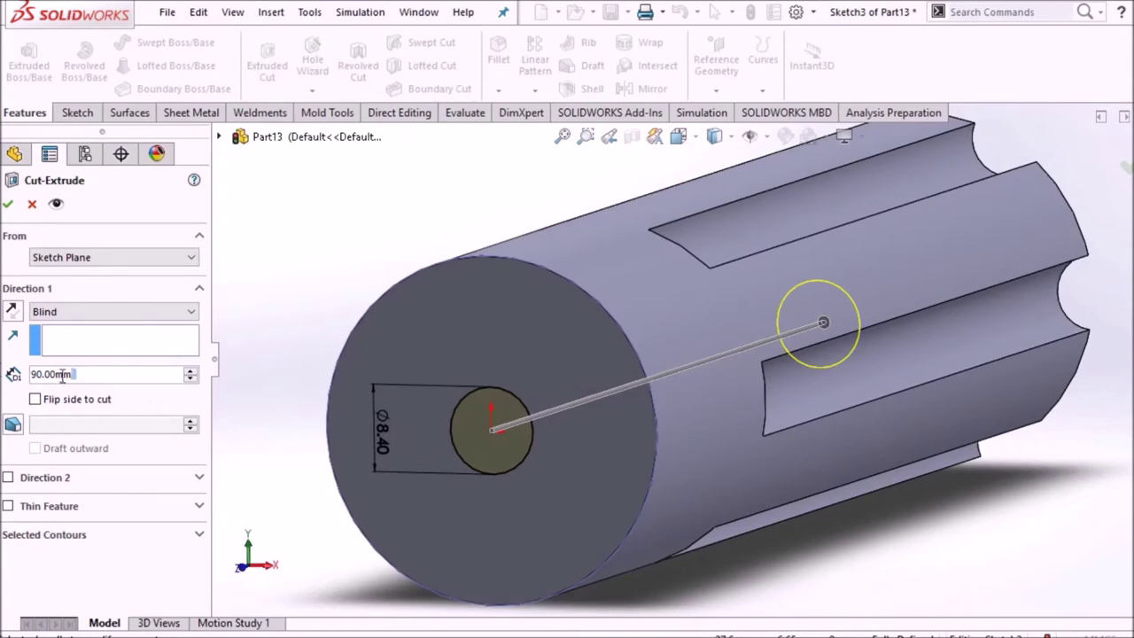
type("60")
key("Return")
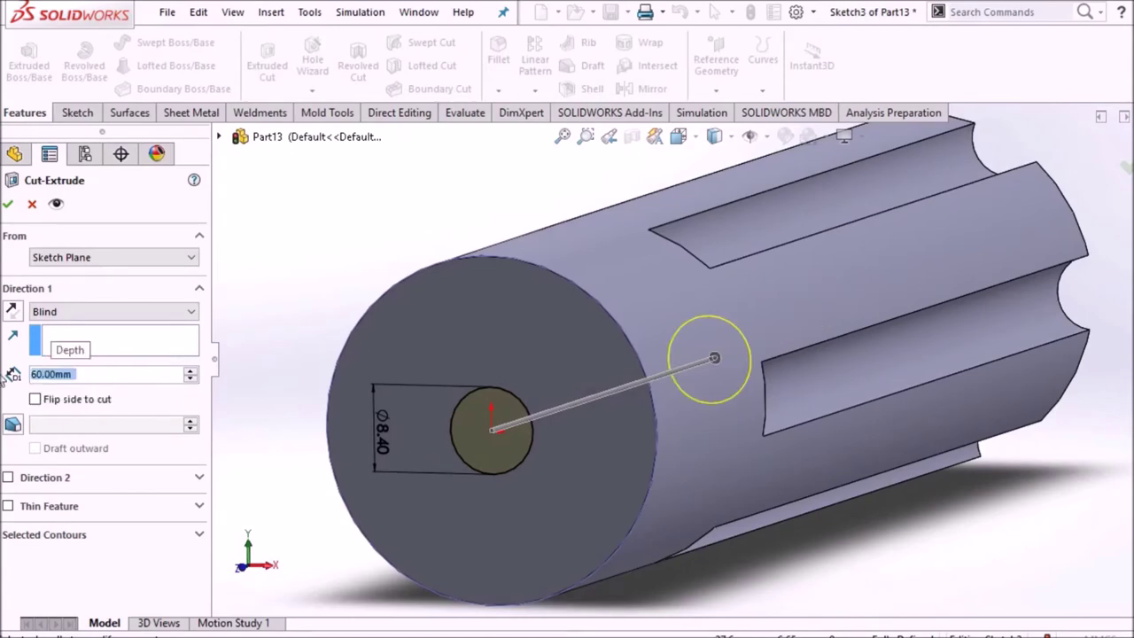
left_click(7, 207)
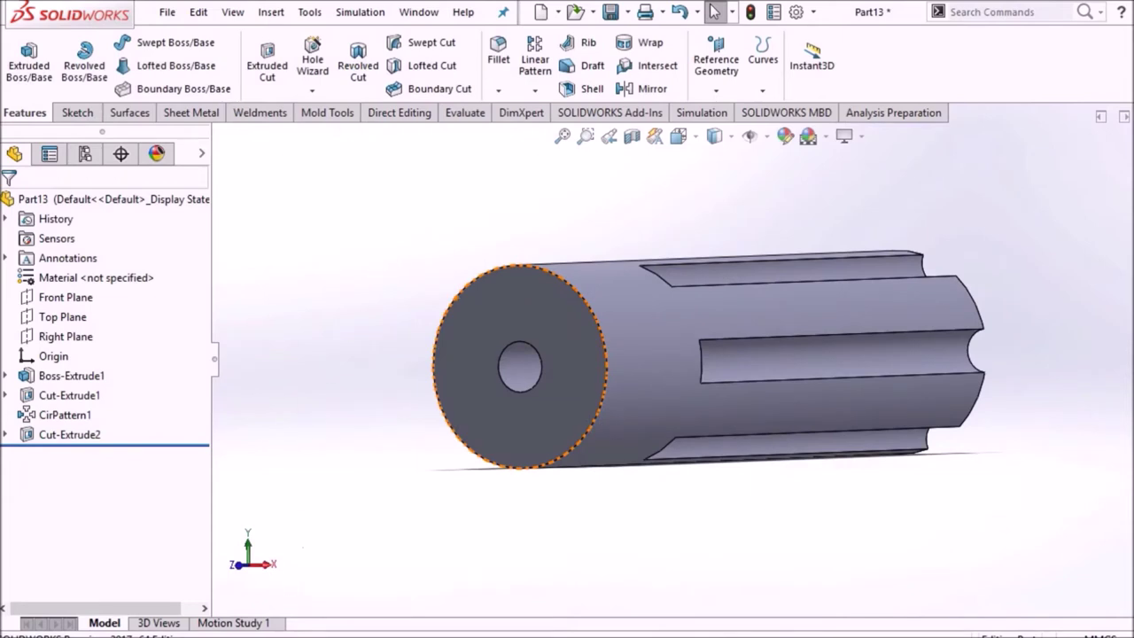
- Check the handle's neck dimensions in the drawing and start a sketch on the part's Right Plane, seen in the Right view
key("ctrl+Tab")
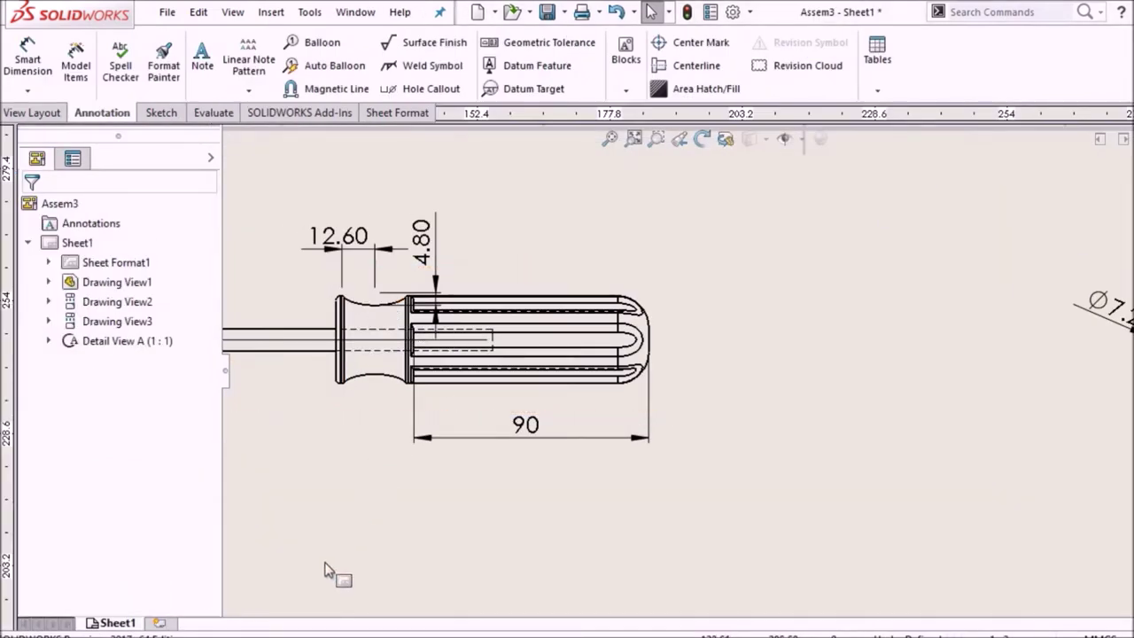
key("ctrl+Tab")
left_click(429, 584)
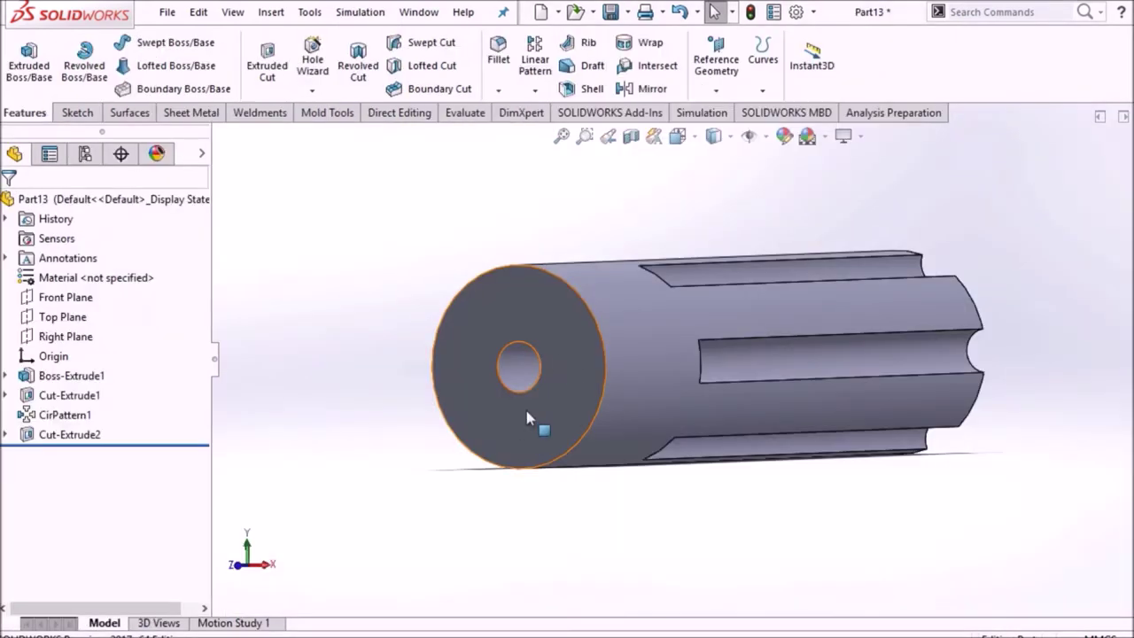
left_click(681, 137)
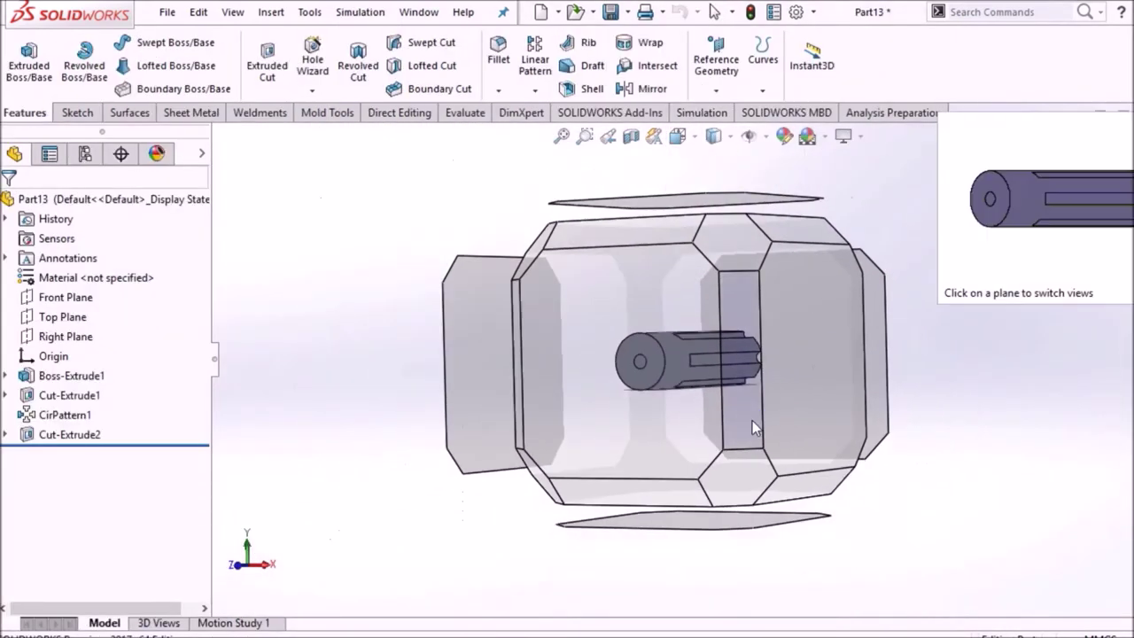
left_click(790, 371)
left_click(55, 317)
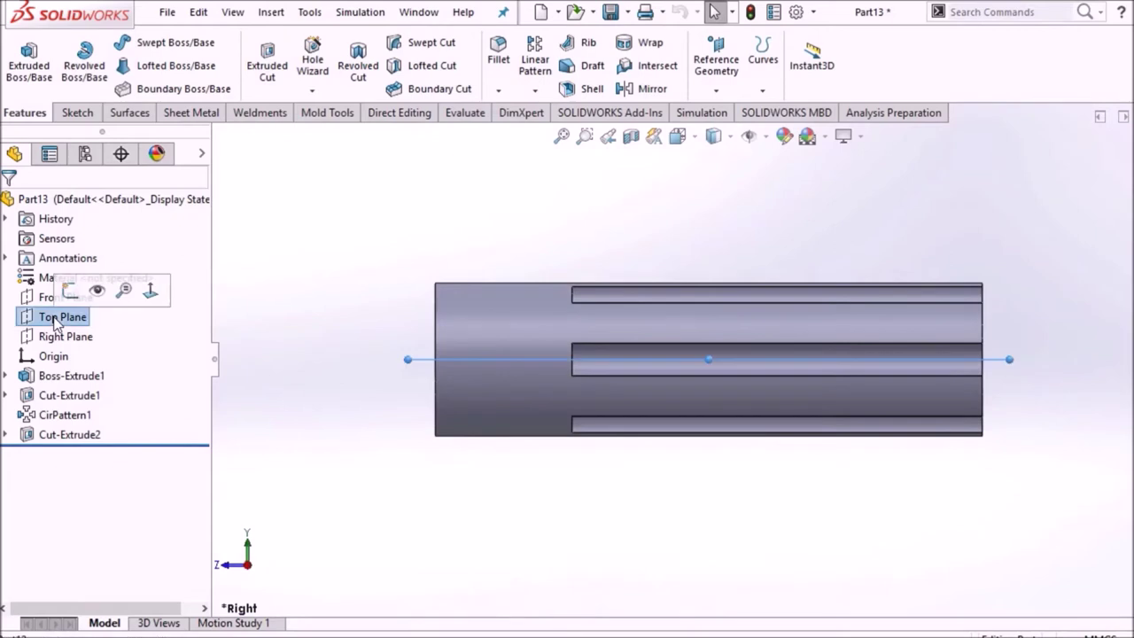
left_click(53, 297)
left_click(58, 337)
left_click(61, 309)
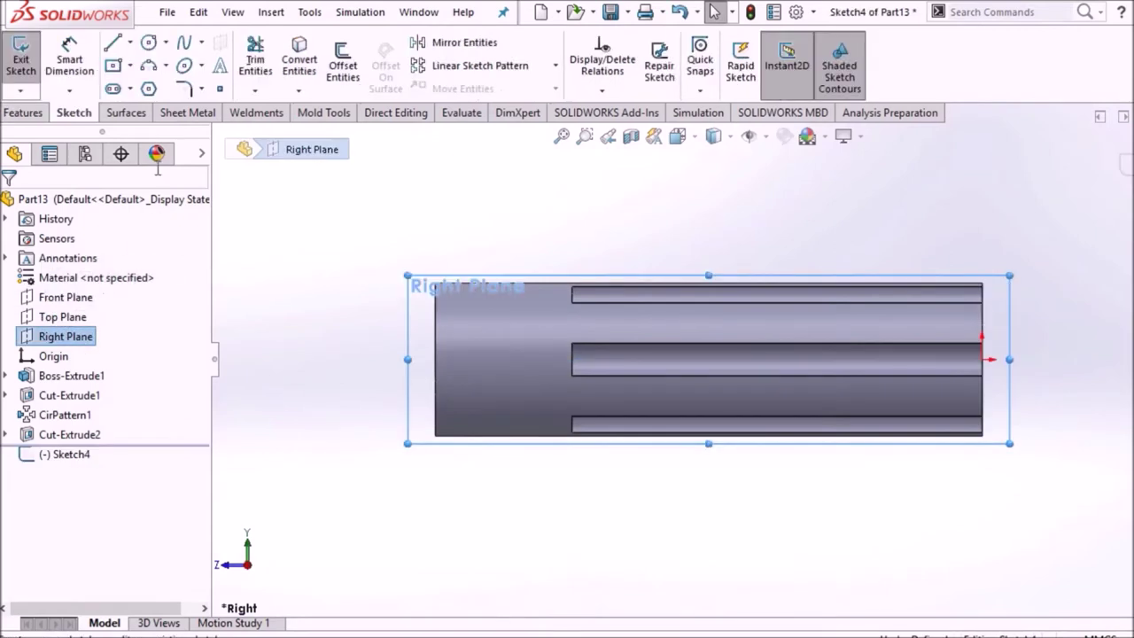
- Draw a horizontal centerline from the midpoint of the handle's ungrooved end edge to just past the start of the grooves
left_click(130, 42)
left_click(147, 86)
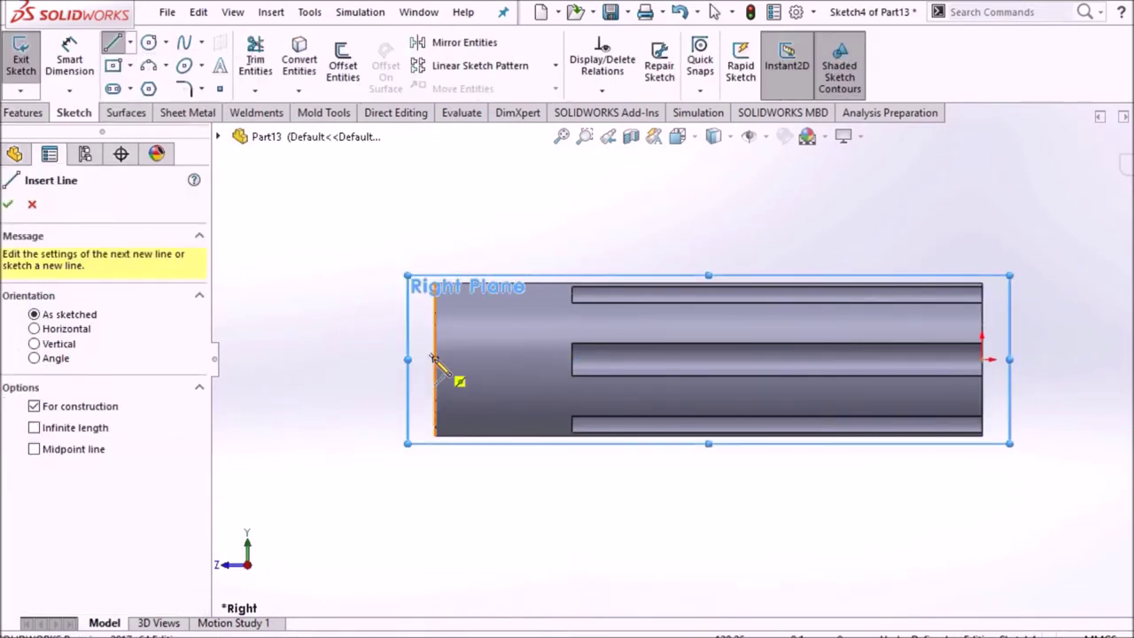
left_click(434, 359)
left_click(617, 359)
right_click(620, 365)
left_click(599, 200)
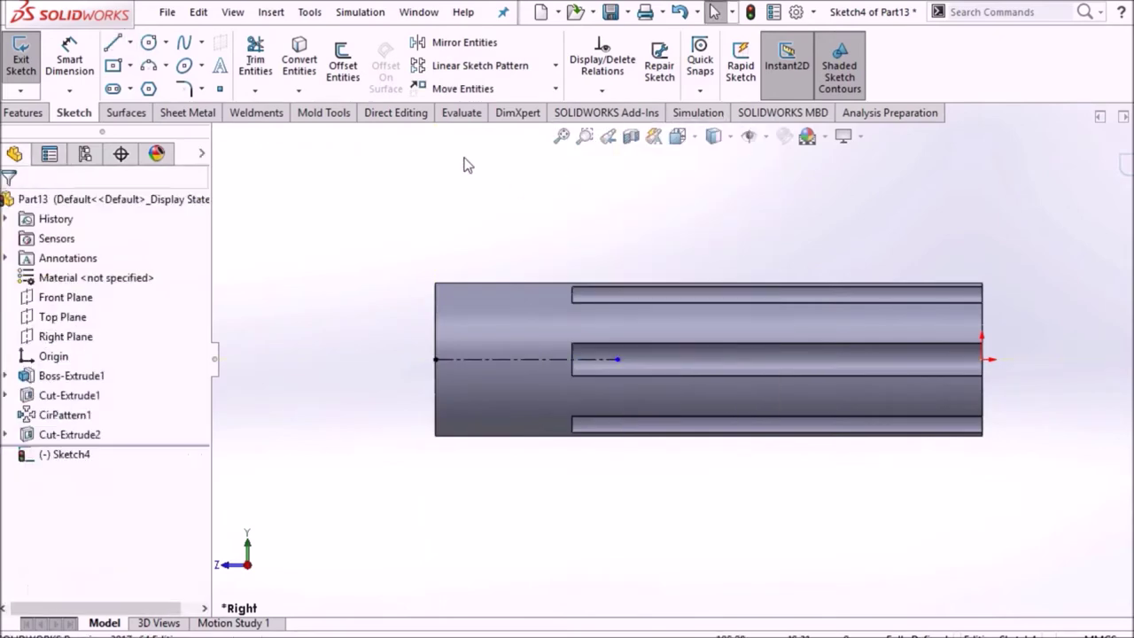
- Sketch an ellipse with a horizontal semi-axis of about 16.6 mm, centred above the ungrooved end and dipping into the handle's upper edge
left_click(202, 66)
left_click(206, 88)
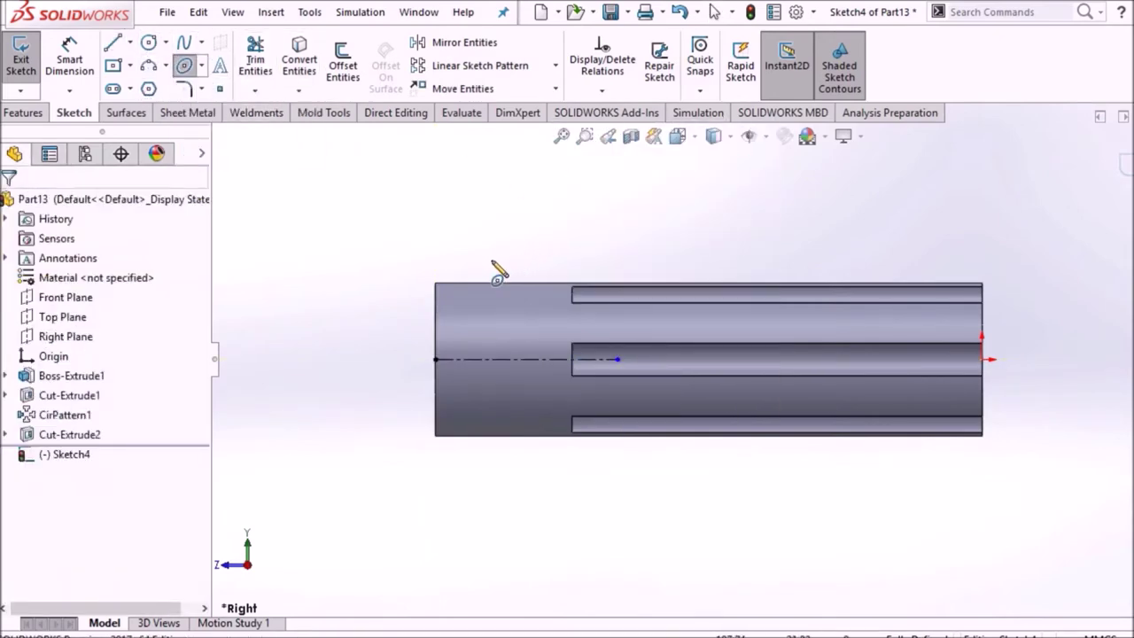
left_click(491, 260)
left_click(566, 259)
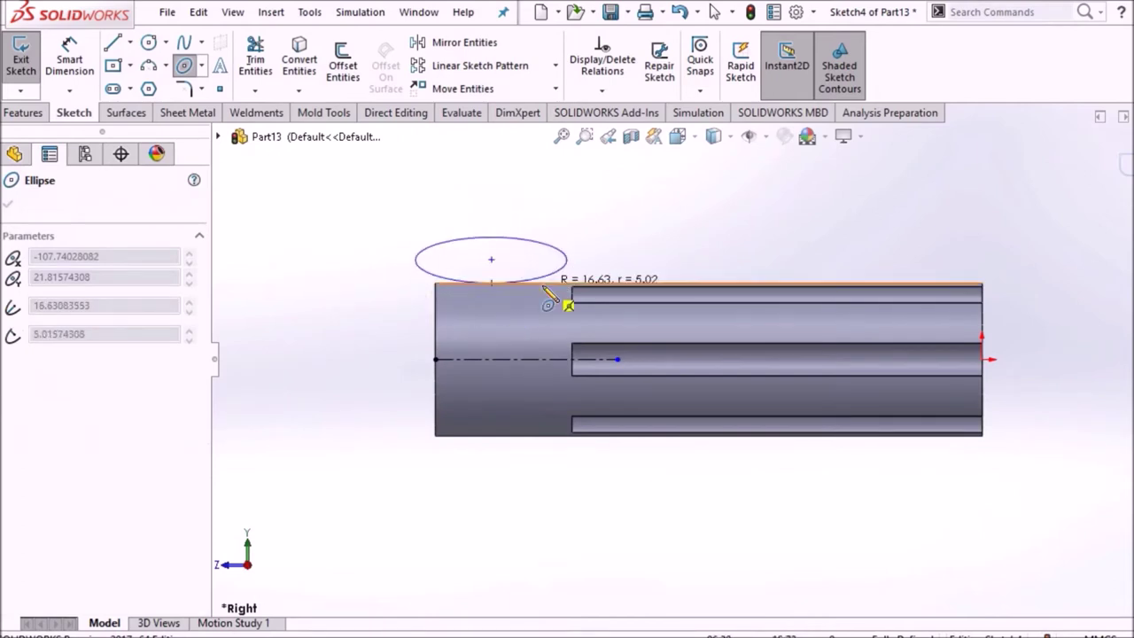
left_click(536, 298)
right_click(637, 186)
left_click(660, 193)
- Add a horizontal relation between the ellipse's centre and its two horizontal end points
scroll(443, 285, "down", 2)
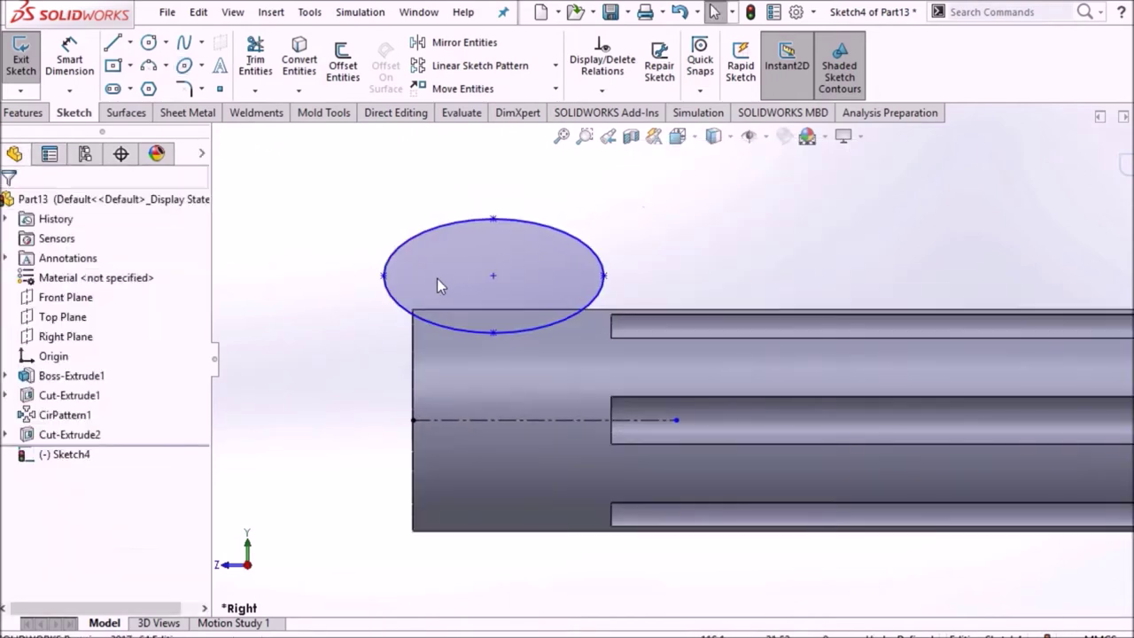
left_click(383, 275)
left_click(494, 276)
left_click(604, 275, "ctrl")
left_click(493, 275, "ctrl")
left_click(384, 276, "ctrl")
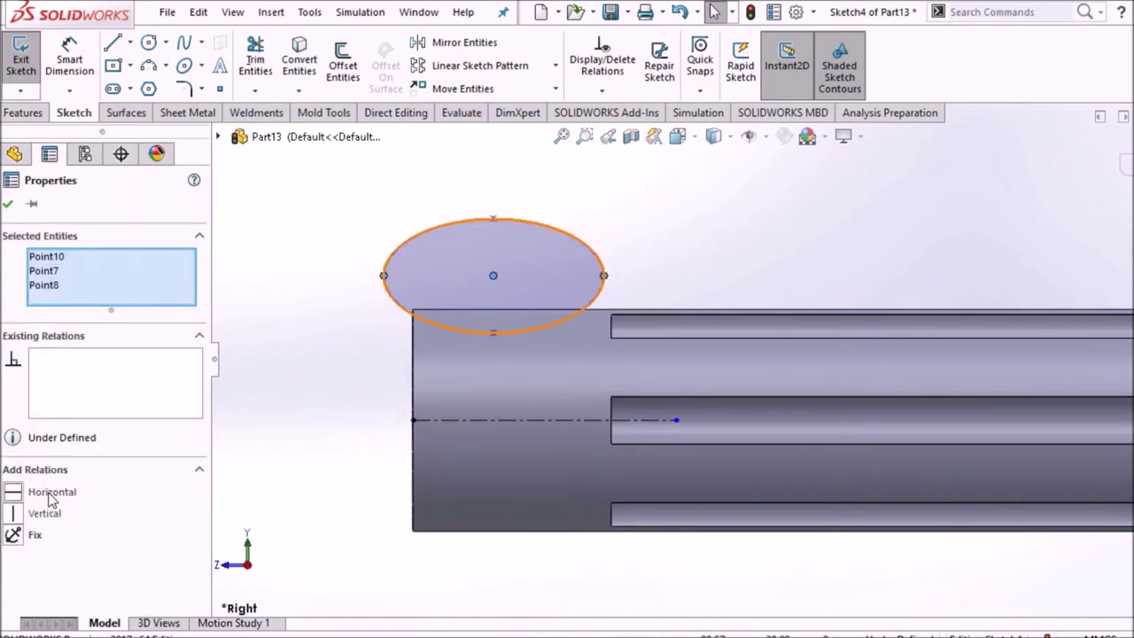
left_click(7, 203)
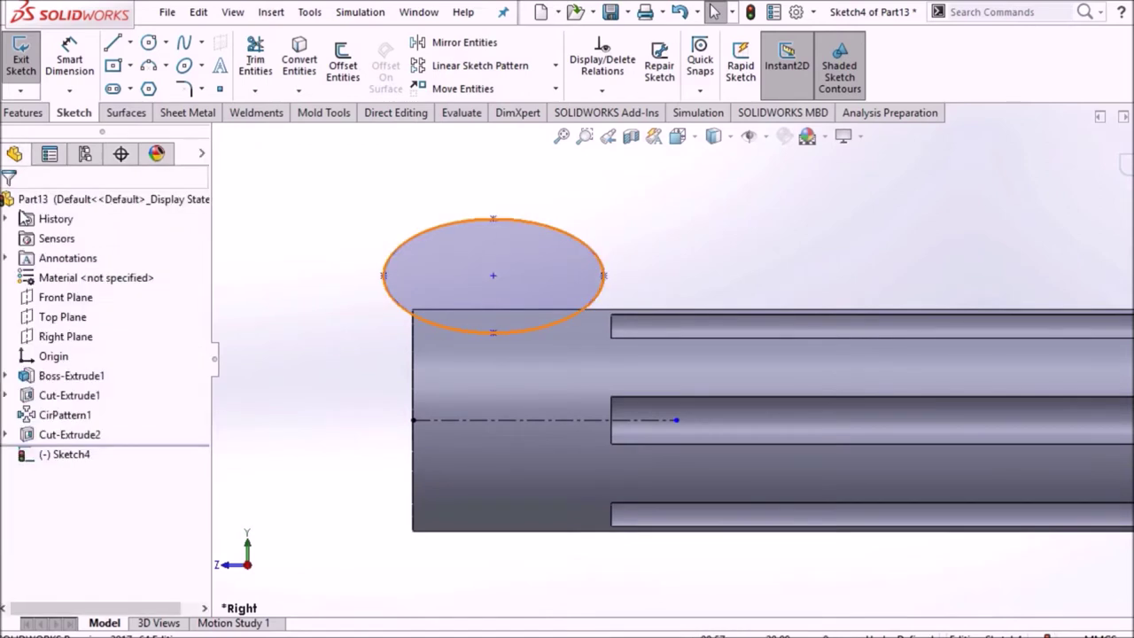
- Add a vertical relation between the ellipse's centre and its upper and lower axis points
left_click(493, 218)
left_click(494, 276, "ctrl")
left_click(493, 332, "ctrl")
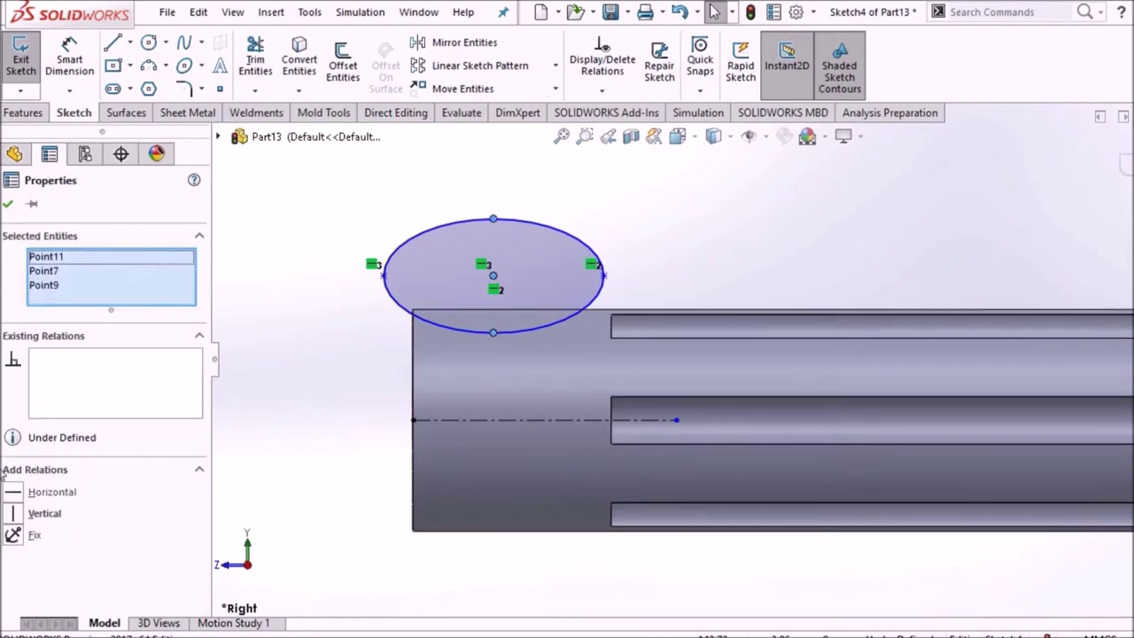
left_click(29, 509)
left_click(7, 202)
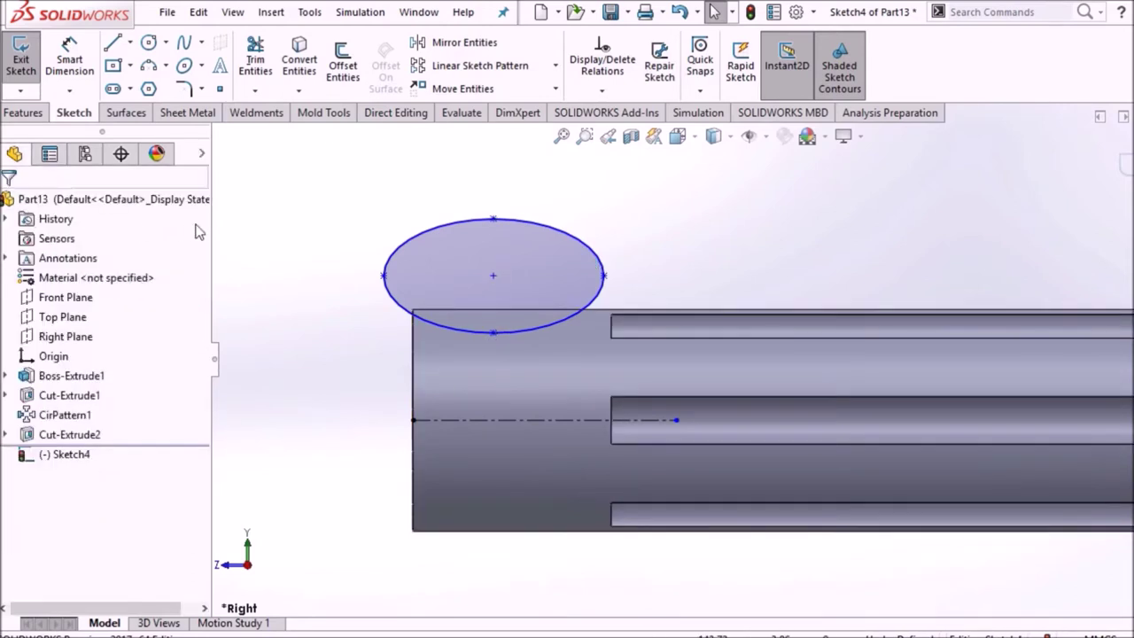
- Dimension the ellipse's horizontal semi-axis from its centre to the end point nearest the handle's ungrooved end as 12.6 mm
left_click(71, 62)
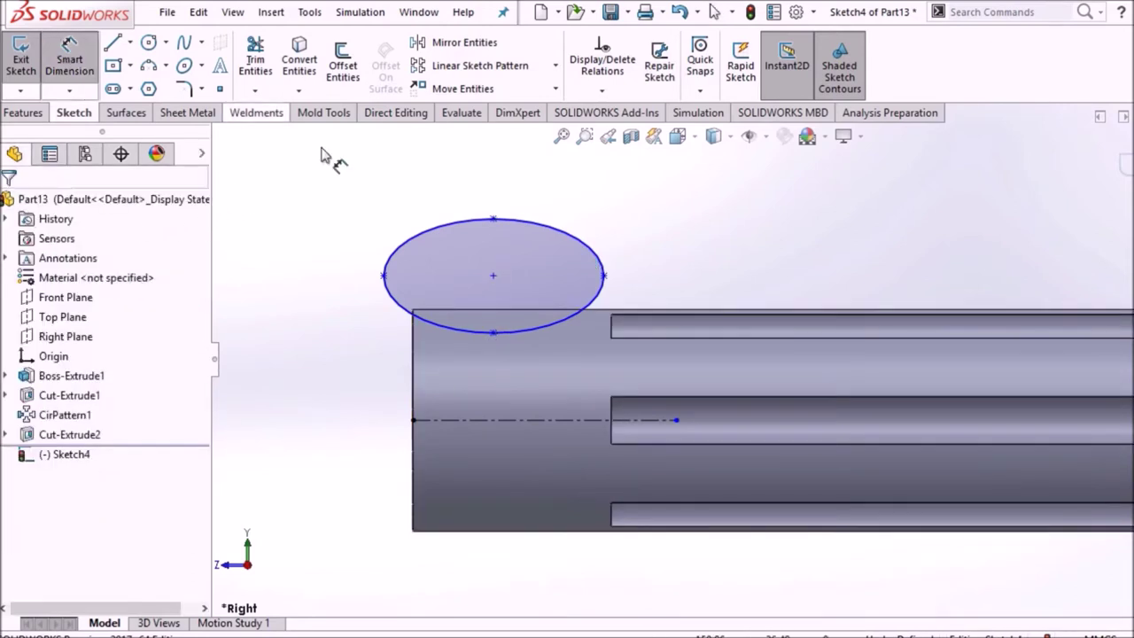
left_click(494, 275)
left_click(384, 277)
left_click(350, 245)
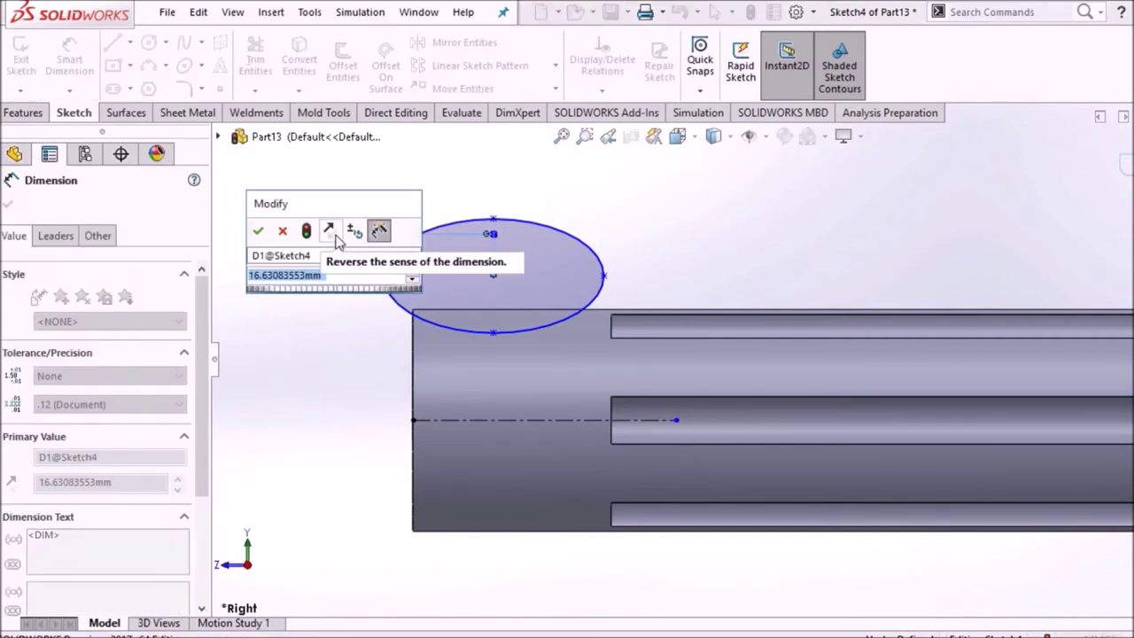
type("12.6")
key("Return")
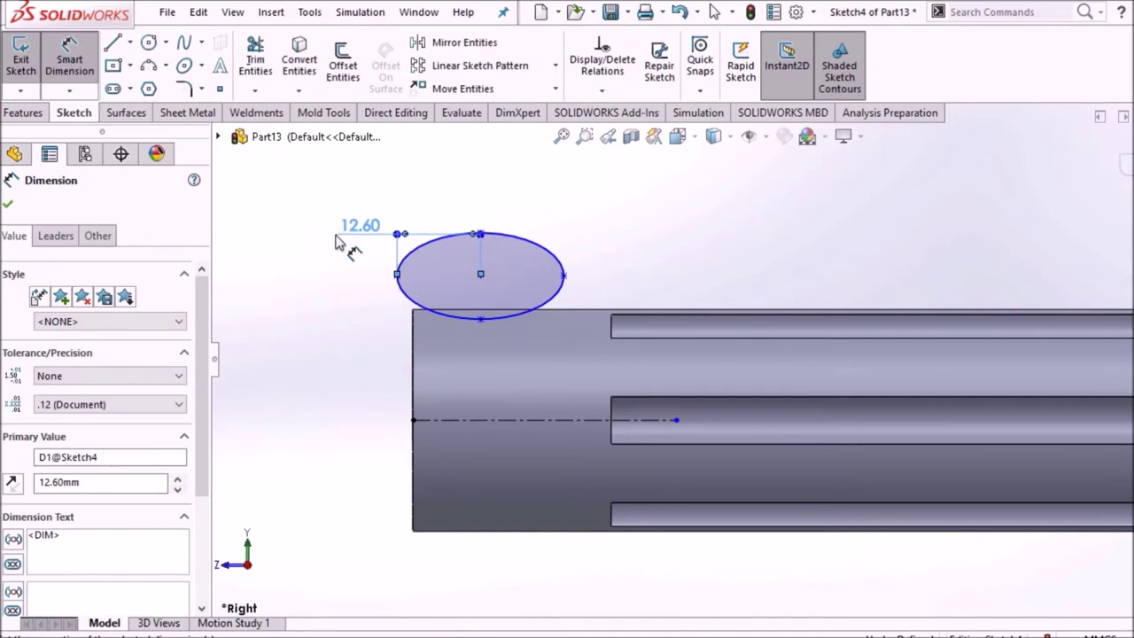
key("Escape")
- Dimension the ellipse's vertical semi-axis from its lowest point to its centre as 4.8 mm
scroll(523, 284, "down", 2)
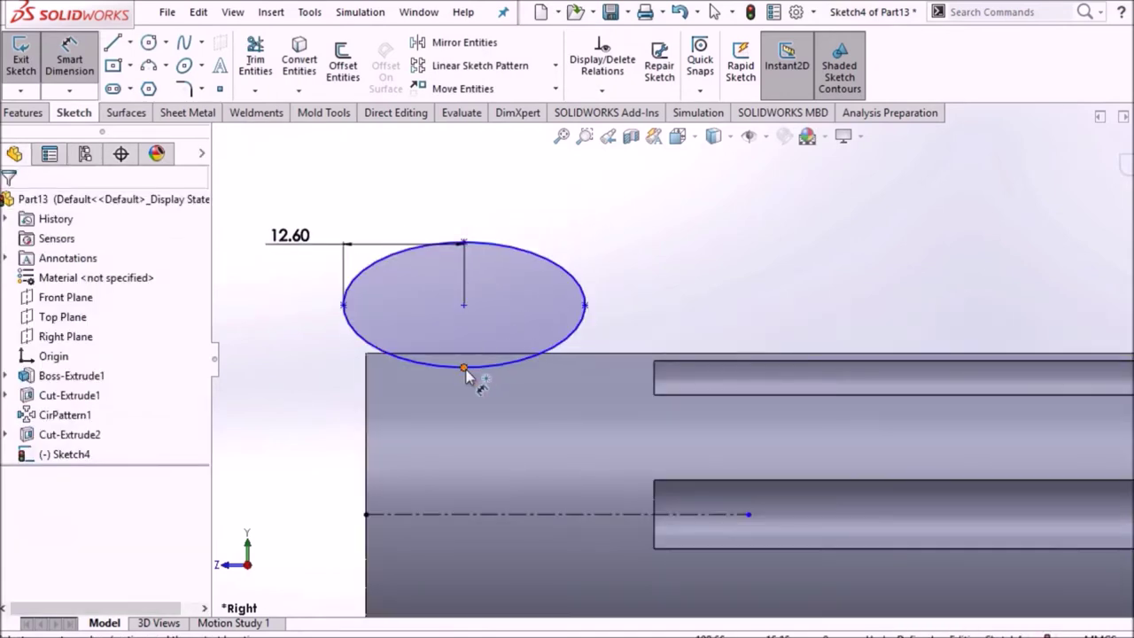
left_click(464, 367)
left_click(463, 306)
left_click(652, 369)
left_click(532, 286)
type("4.8")
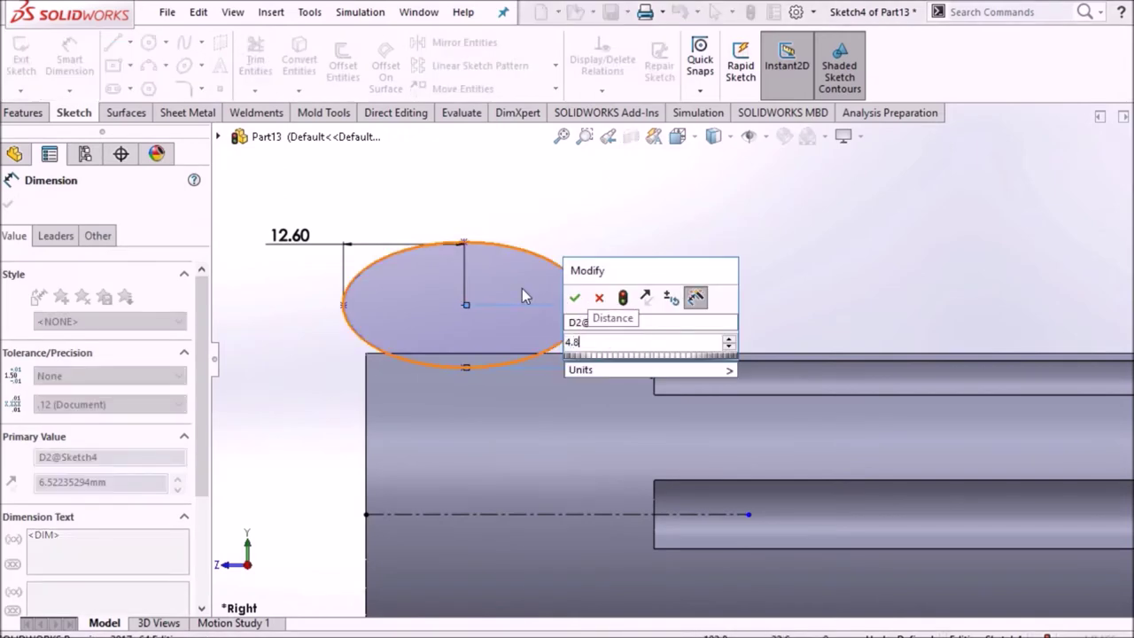
key("Return")
- Dimension the ellipse's centre 1.2 mm above the handle's upper edge
scroll(542, 273, "down", 2)
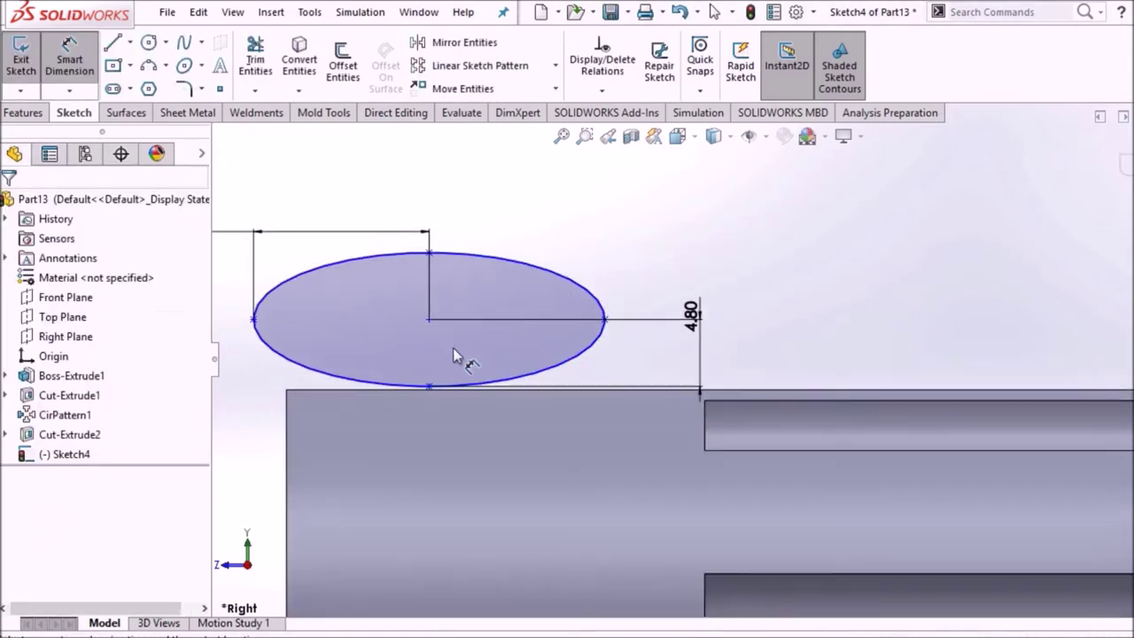
left_click(428, 318)
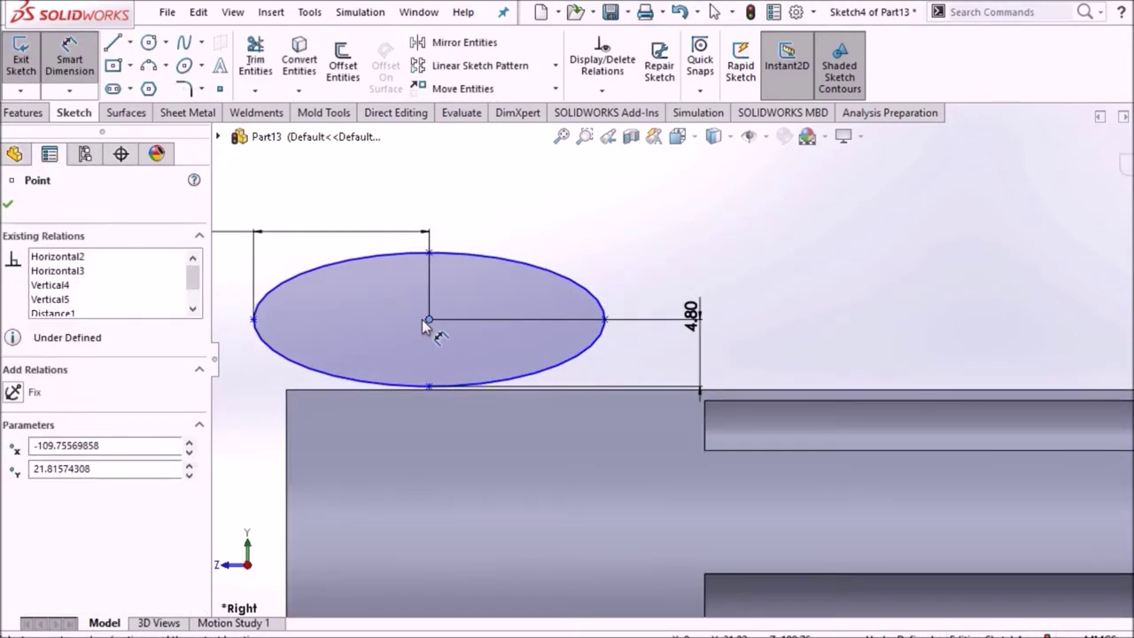
left_click(336, 390)
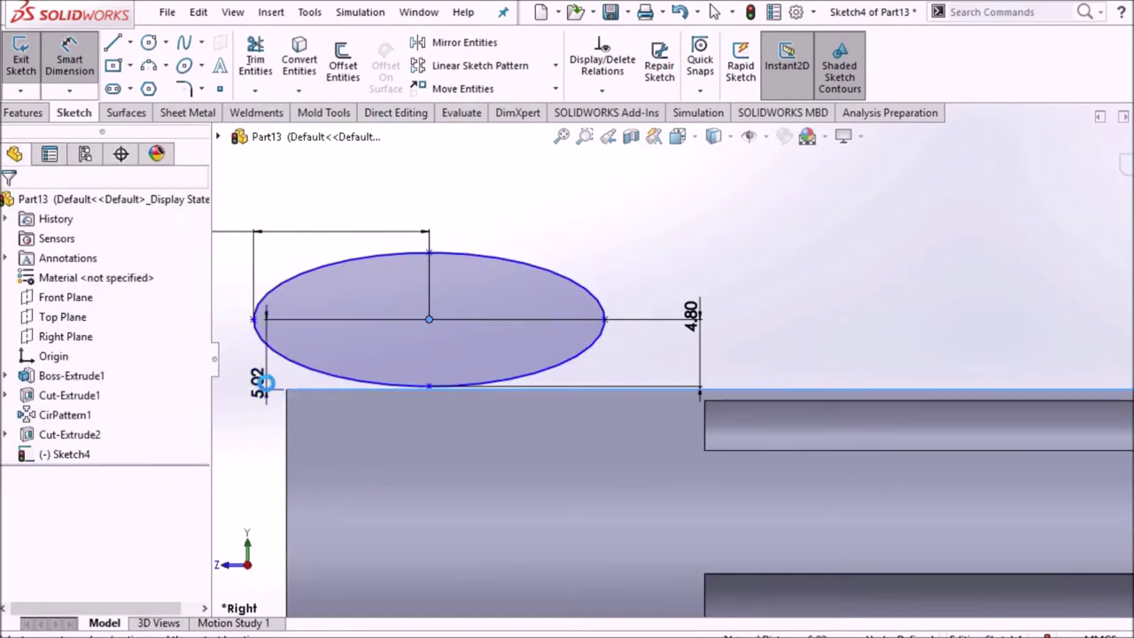
left_click(276, 385)
type("1.2")
key("Return")
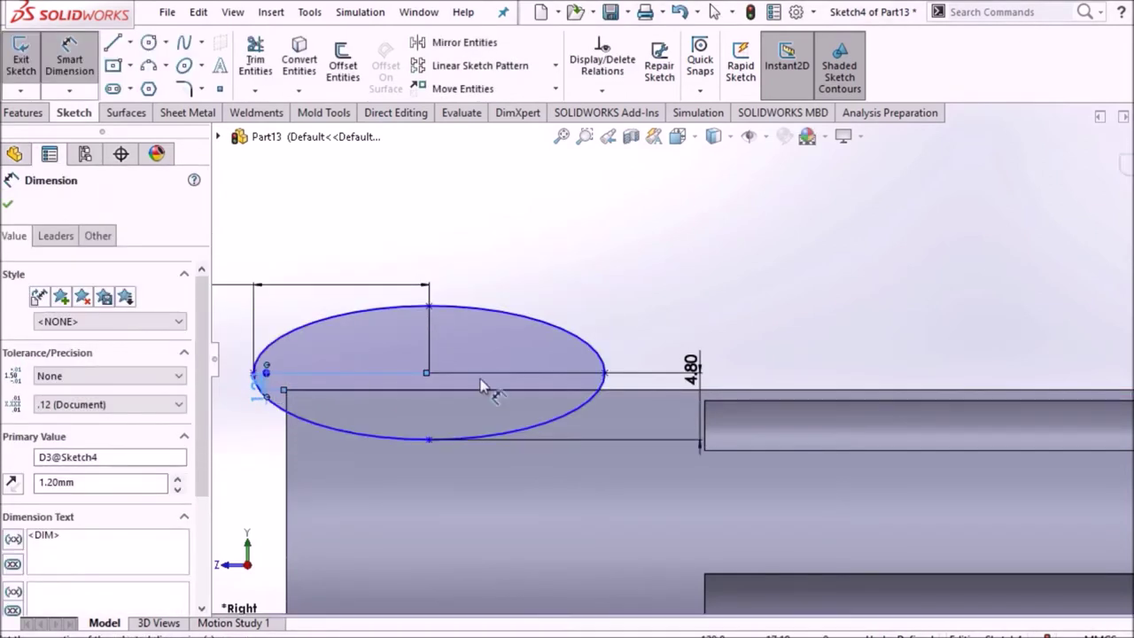
- Dimension the horizontal distance from the ellipse's centre to the handle's ungrooved end edge as 15 mm
left_click(634, 352)
scroll(451, 396, "down", 3)
left_click(448, 343)
scroll(248, 455, "up", 3)
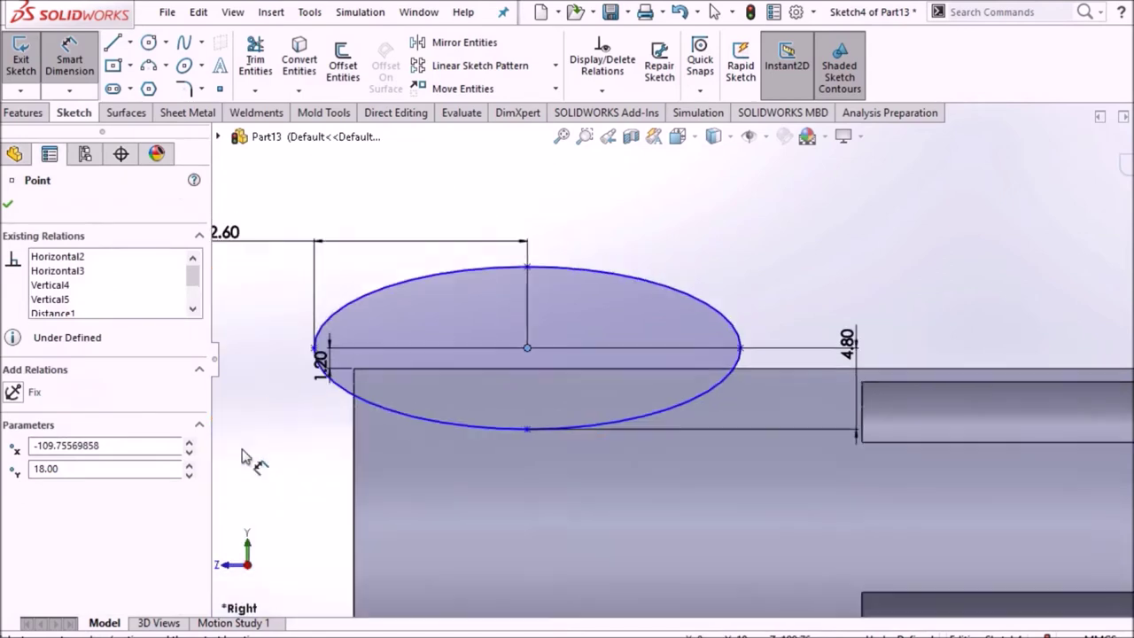
left_click(415, 450)
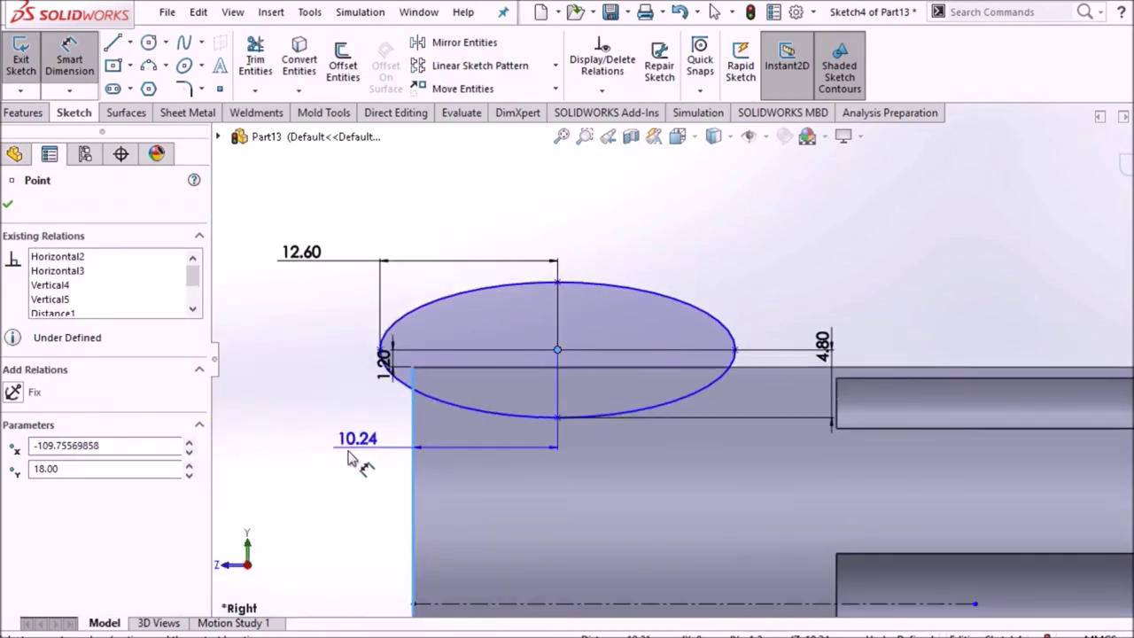
left_click(379, 455)
type("1")
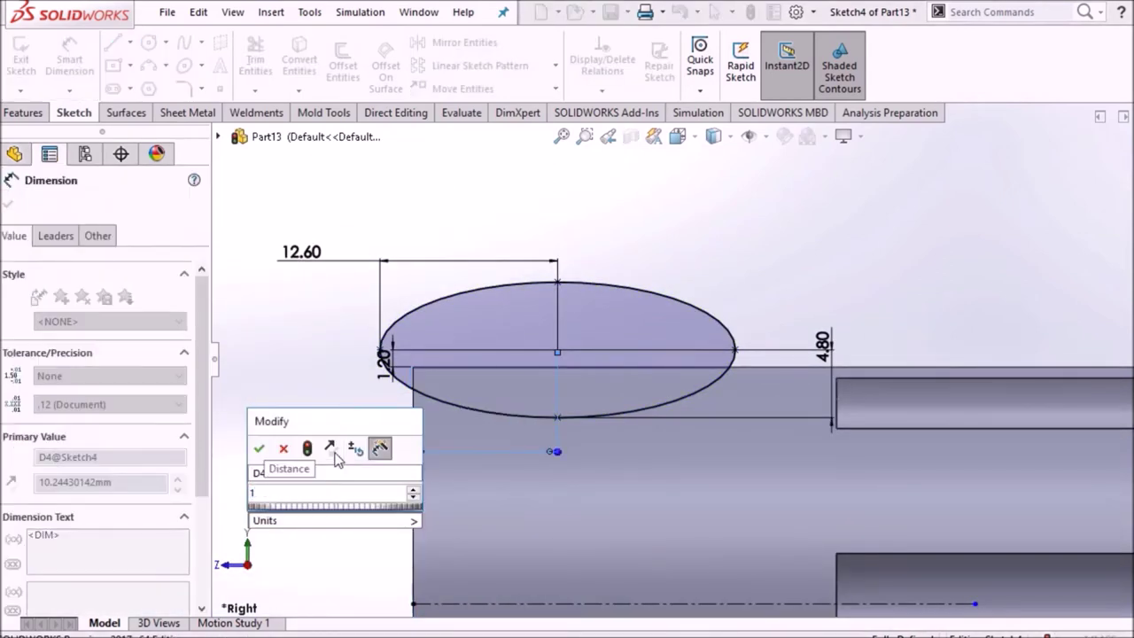
type("5")
key("Return")
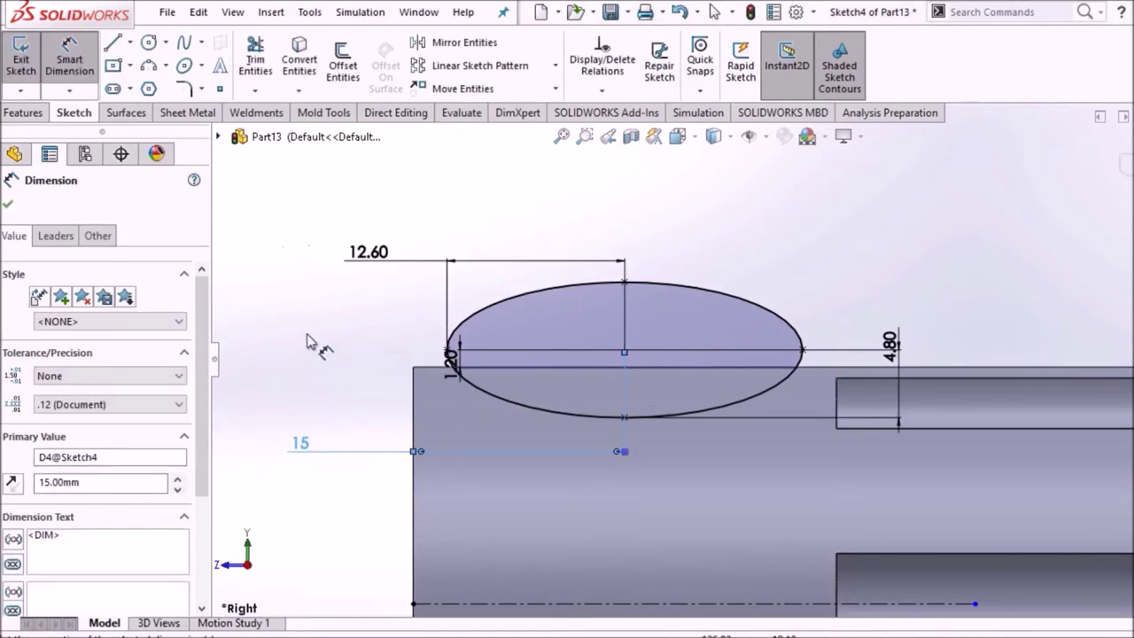
key("Escape")
key("f")
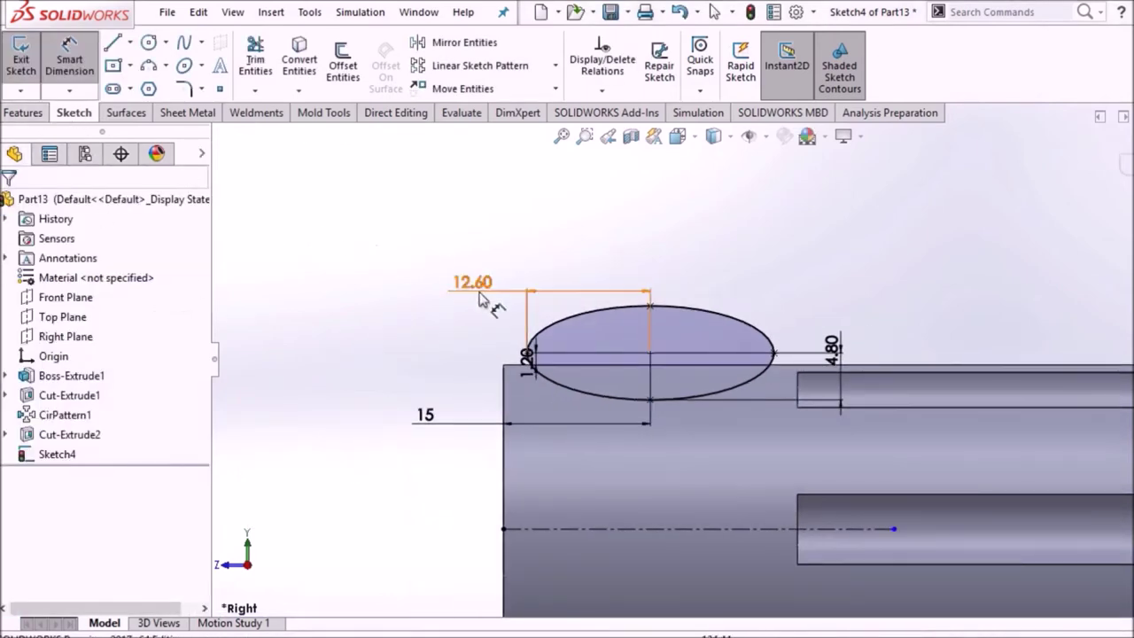
- Cut the neck recess by revolving the ellipse 360 degrees about the horizontal centerline with a Revolved Cut
left_click(25, 113)
left_click(358, 65)
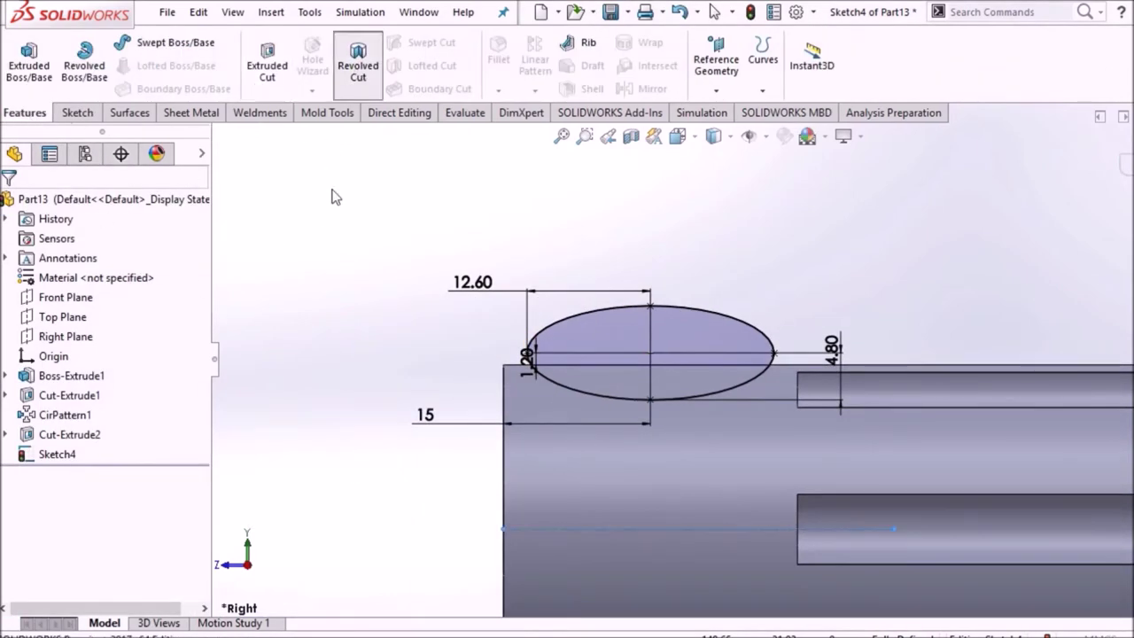
left_click(1119, 167)
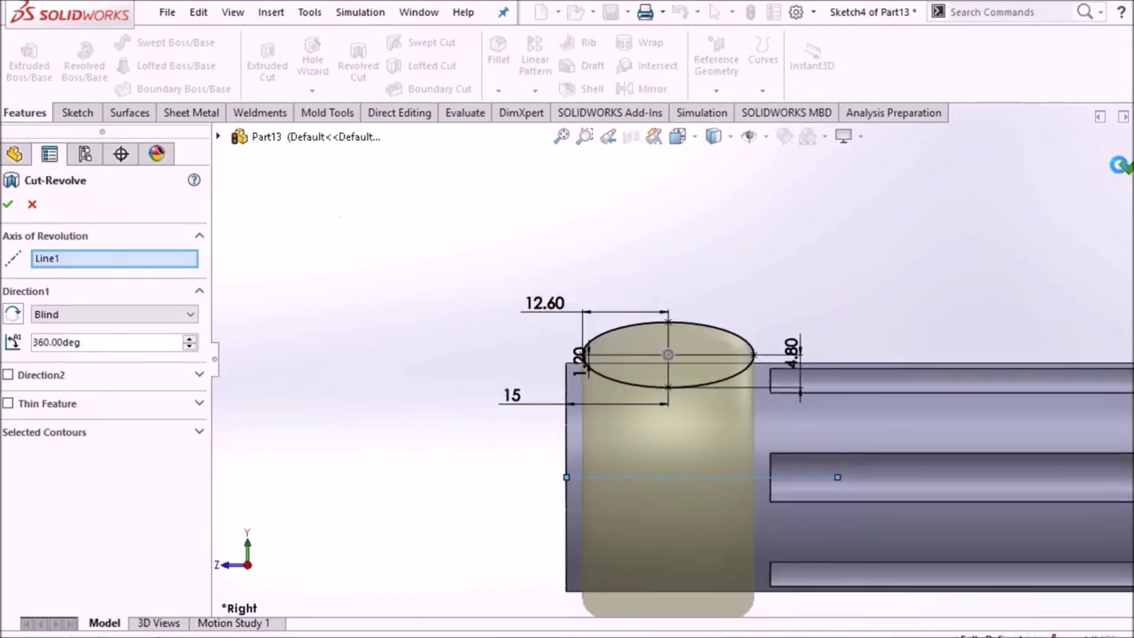
scroll(727, 339, "down", 3)
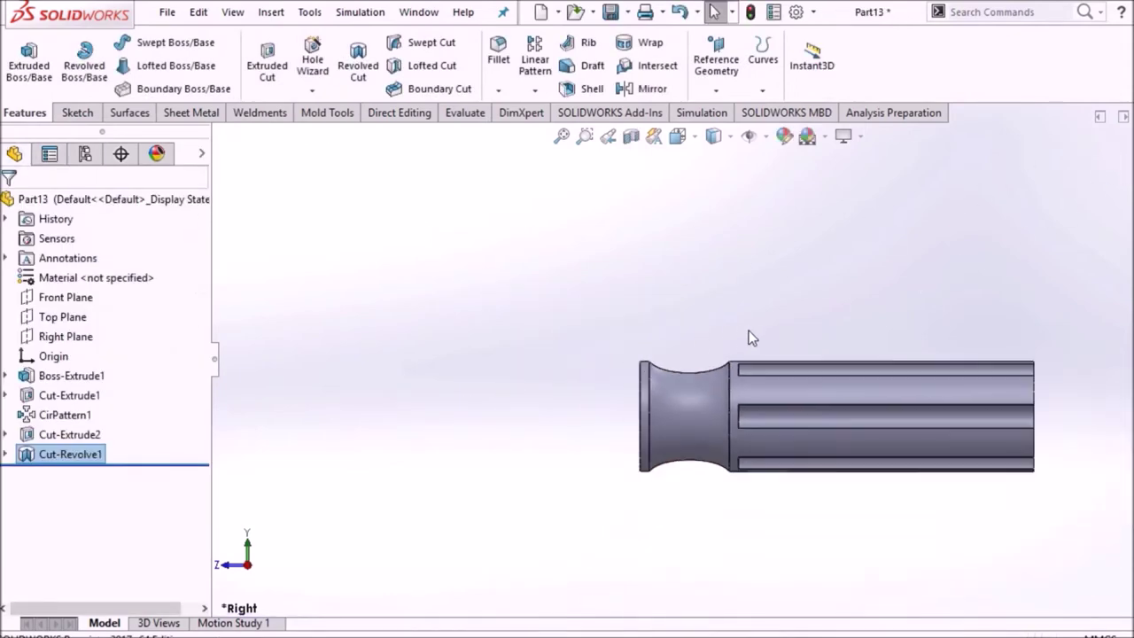
- Round the outer edge of the handle's grooved end with a 12 mm fillet
middle_click_drag(730, 304, 741, 306)
left_click(499, 89)
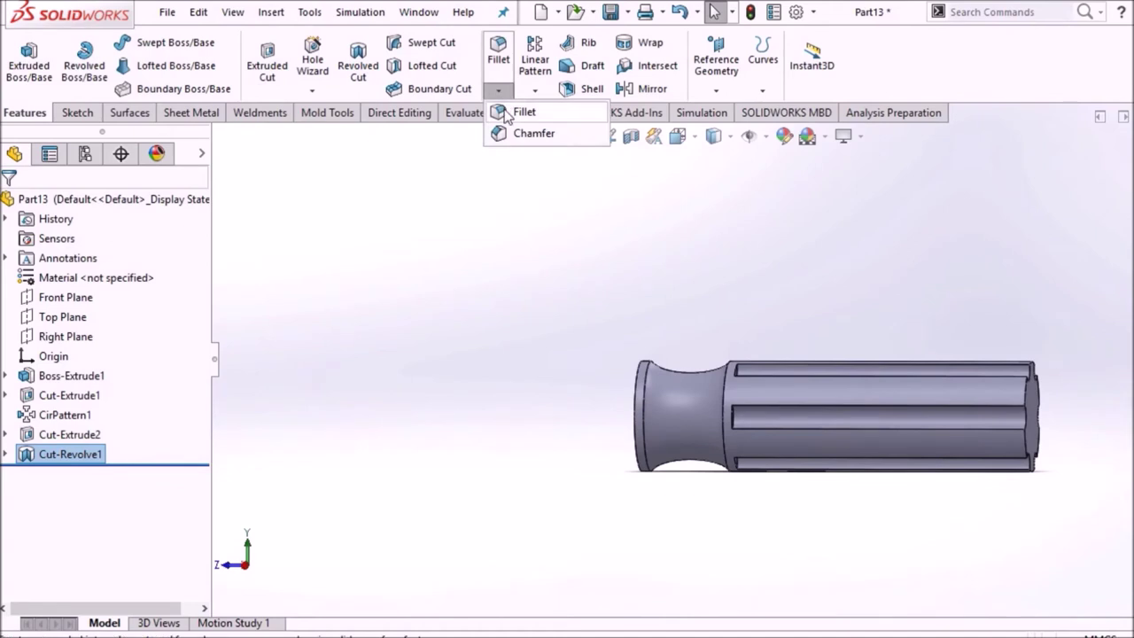
left_click(519, 109)
left_click(1024, 391)
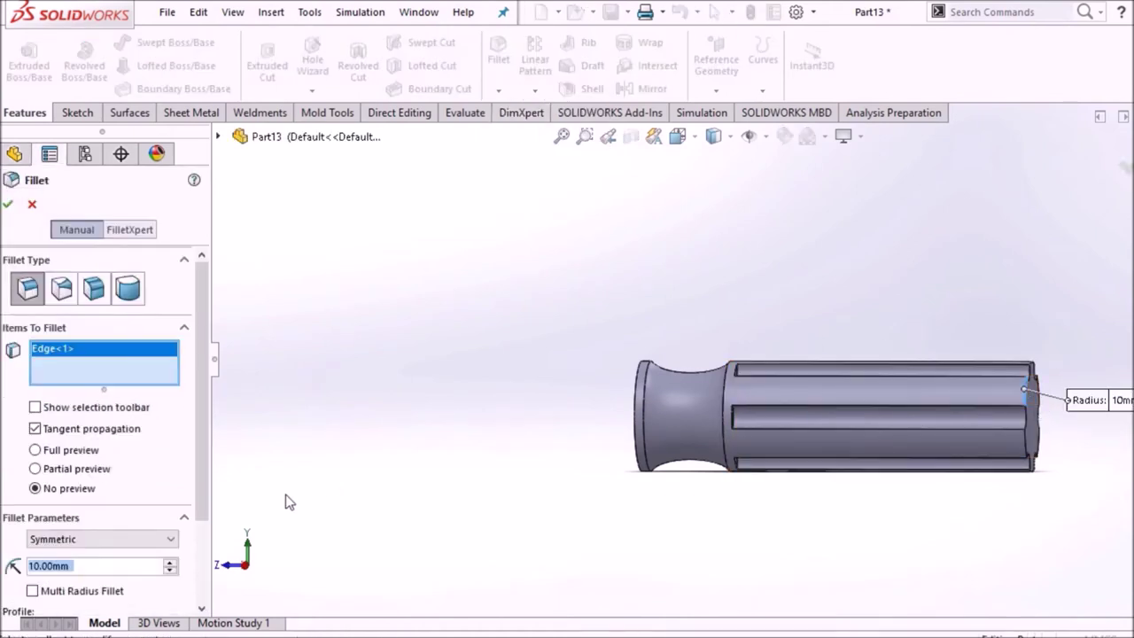
type("12")
key("Return")
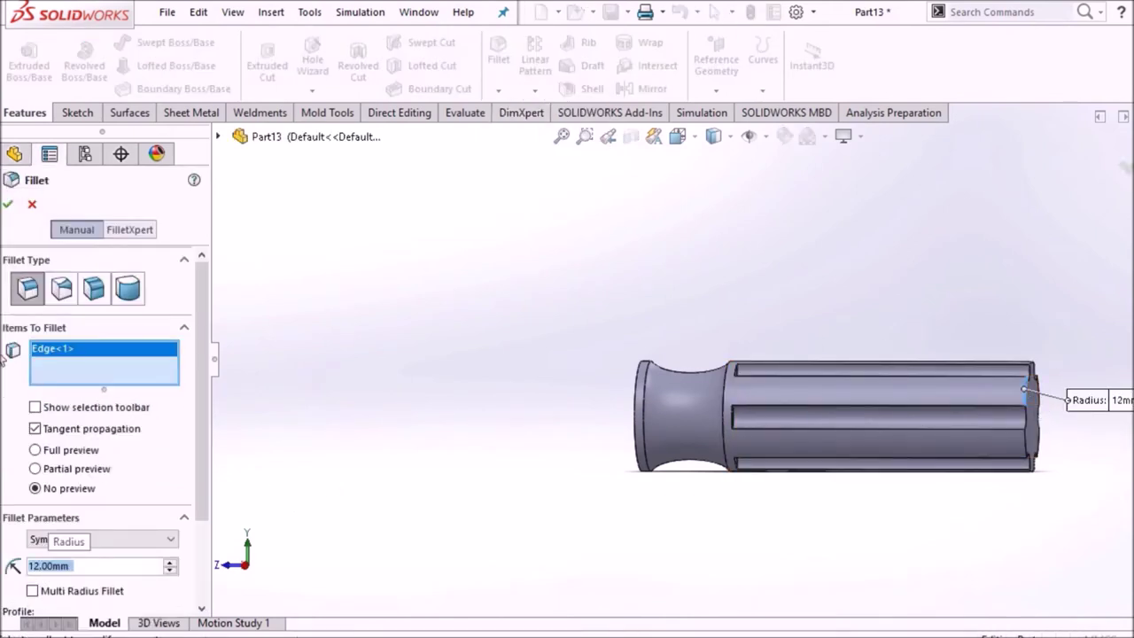
left_click(10, 205)
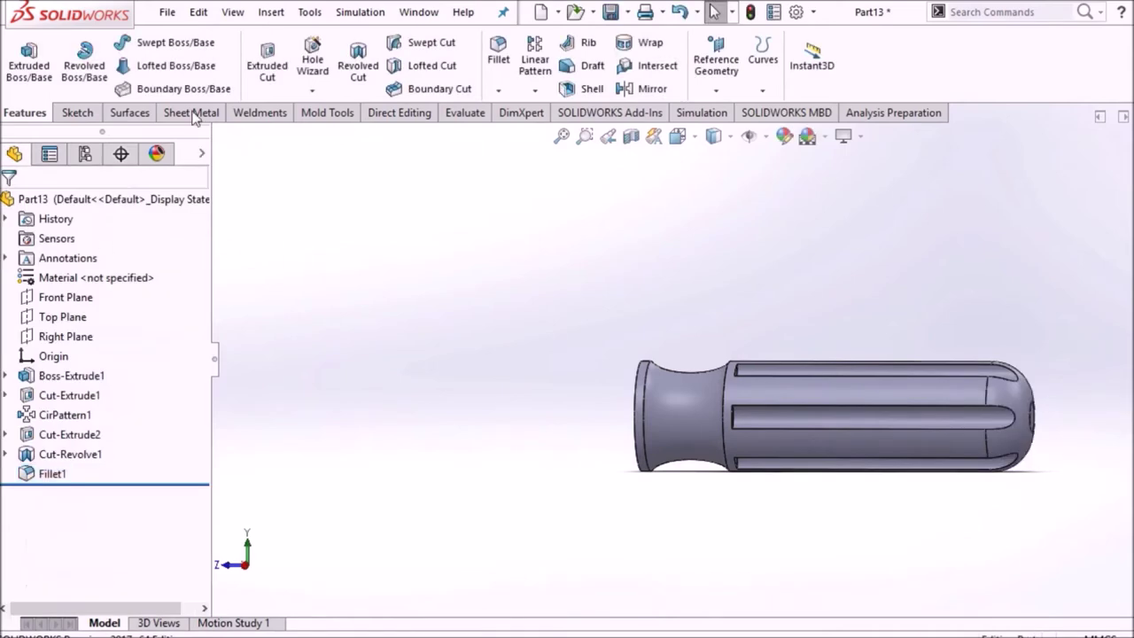
- Fillet the outer circular edge of the handle's ungrooved end face with a 1.8 mm radius
left_click(499, 90)
left_click(523, 111)
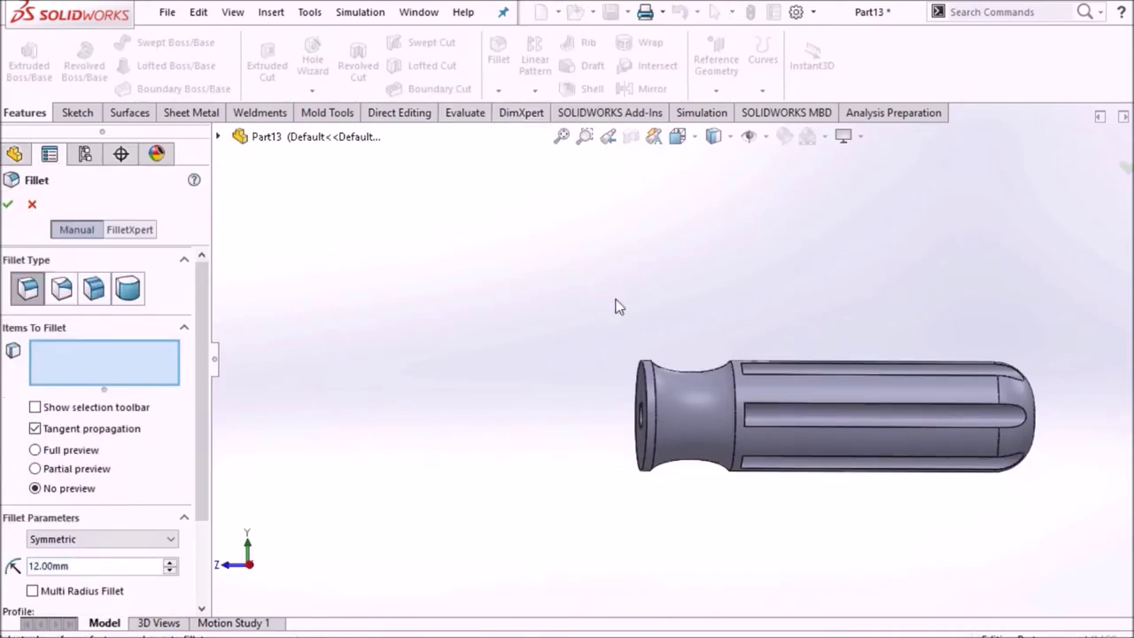
scroll(657, 383, "down", 4)
left_click(599, 390)
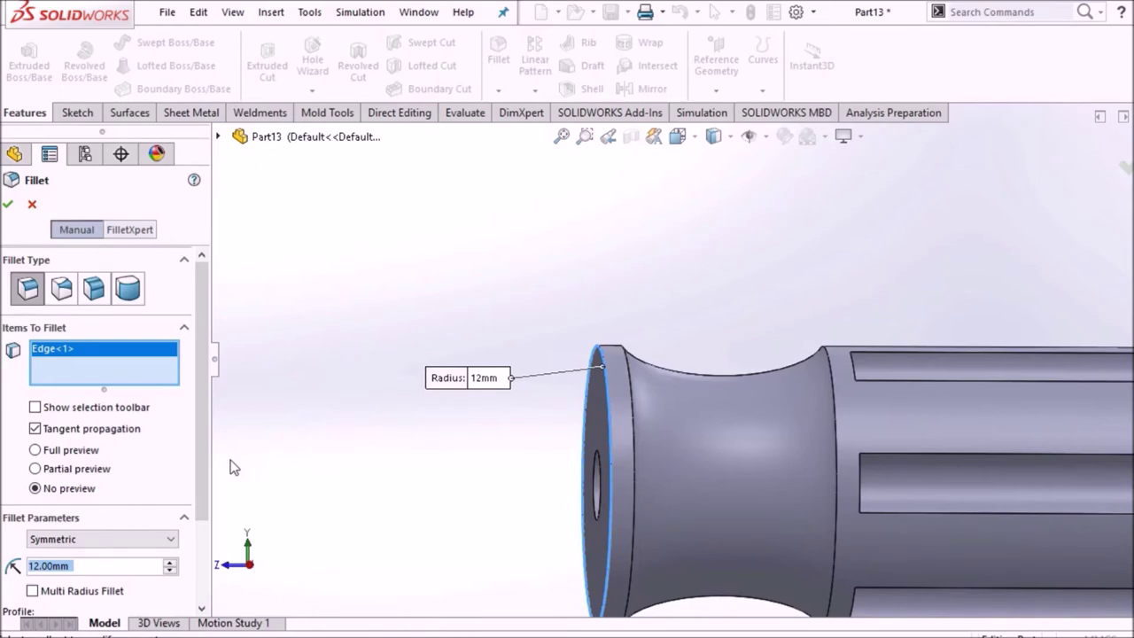
type("1")
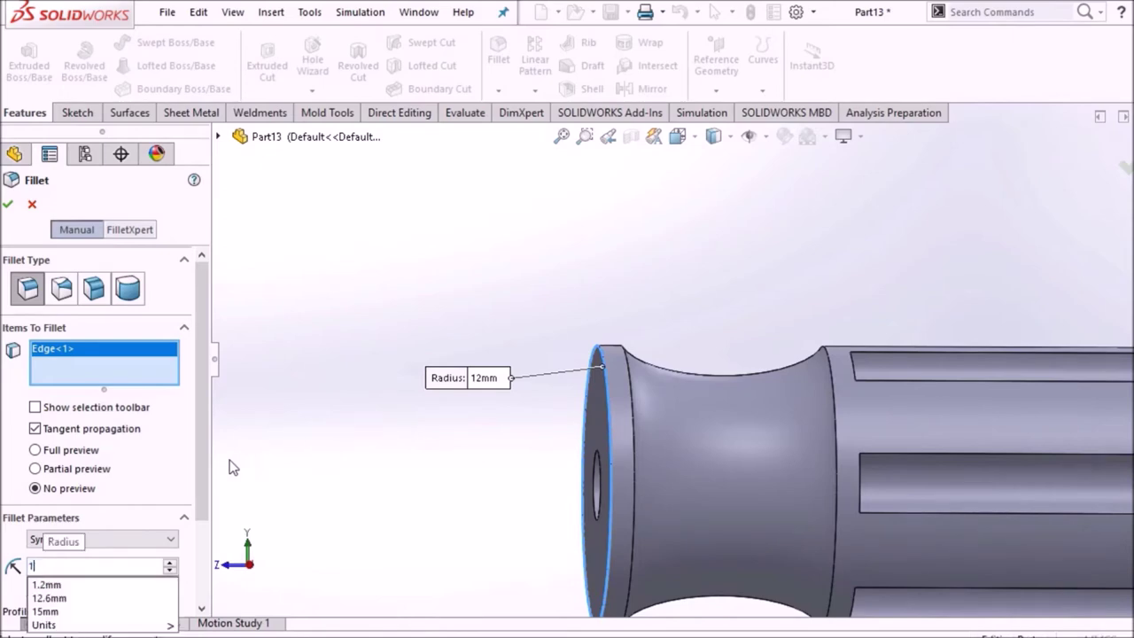
type(".8")
key("Return")
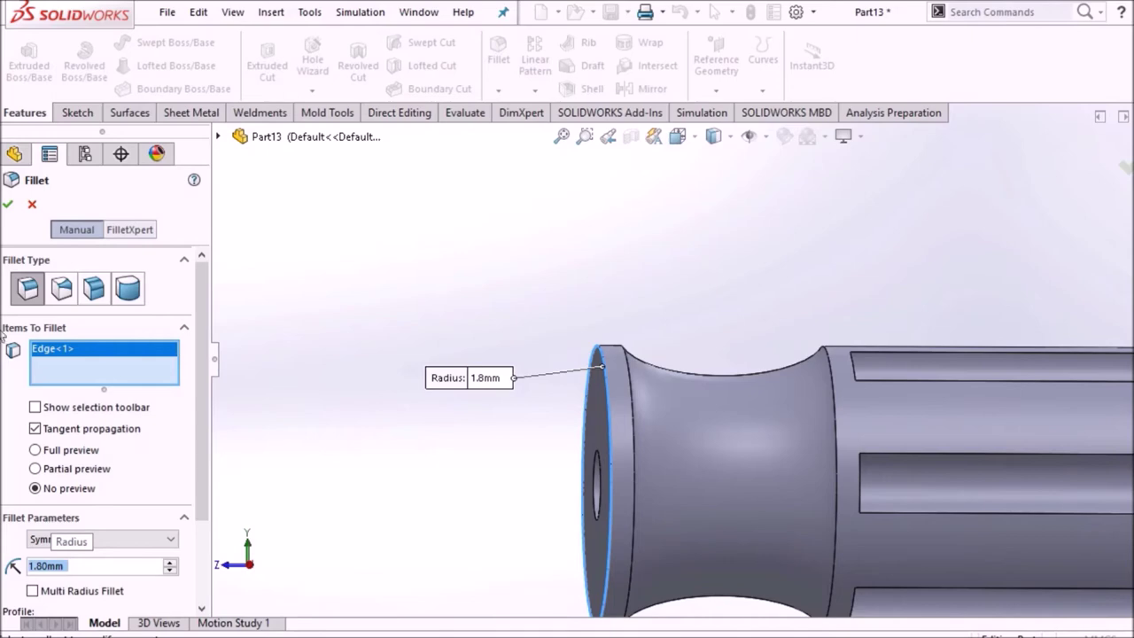
left_click(8, 205)
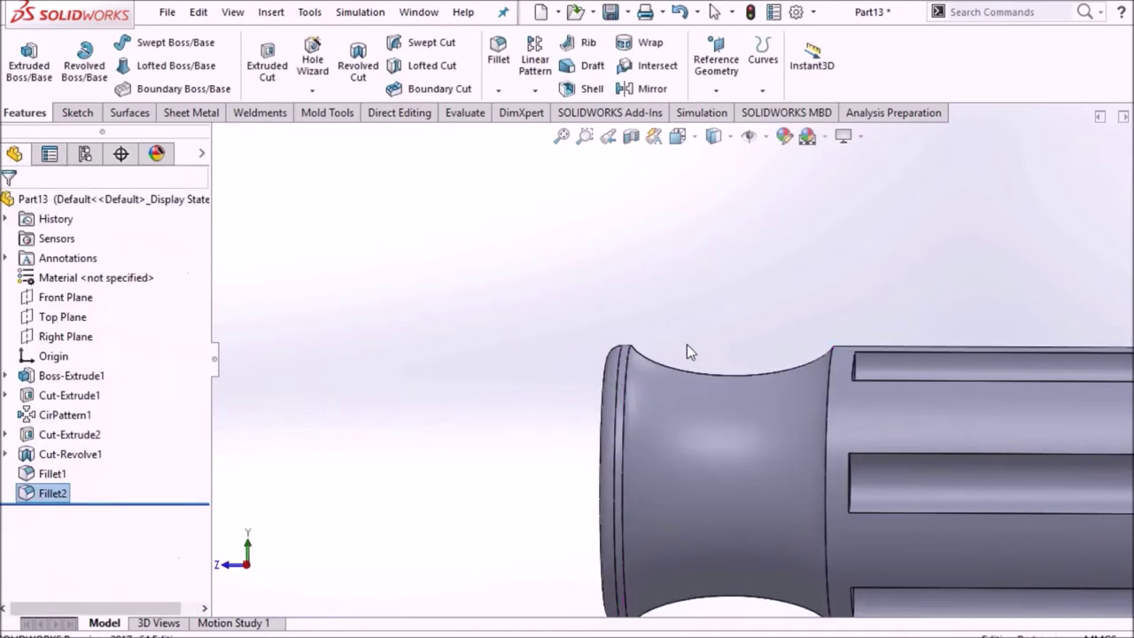
- Fillet the two circular edges bounding the handle's neck recess with a 1.2 mm radius
left_click(636, 349)
middle_click_drag(643, 347, 814, 347)
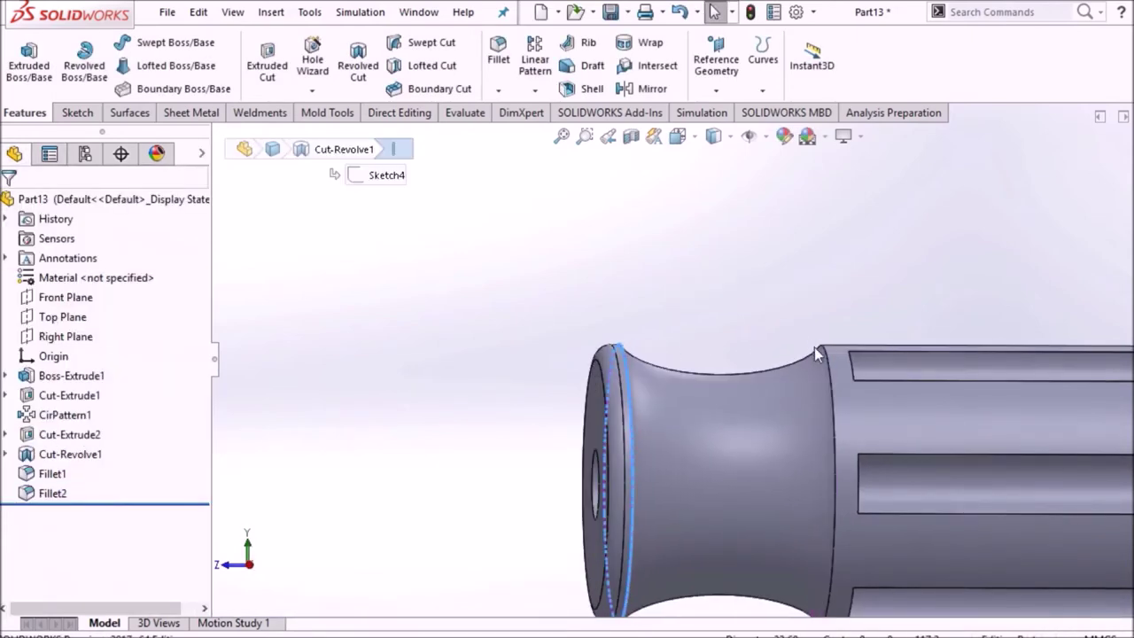
left_click(820, 350)
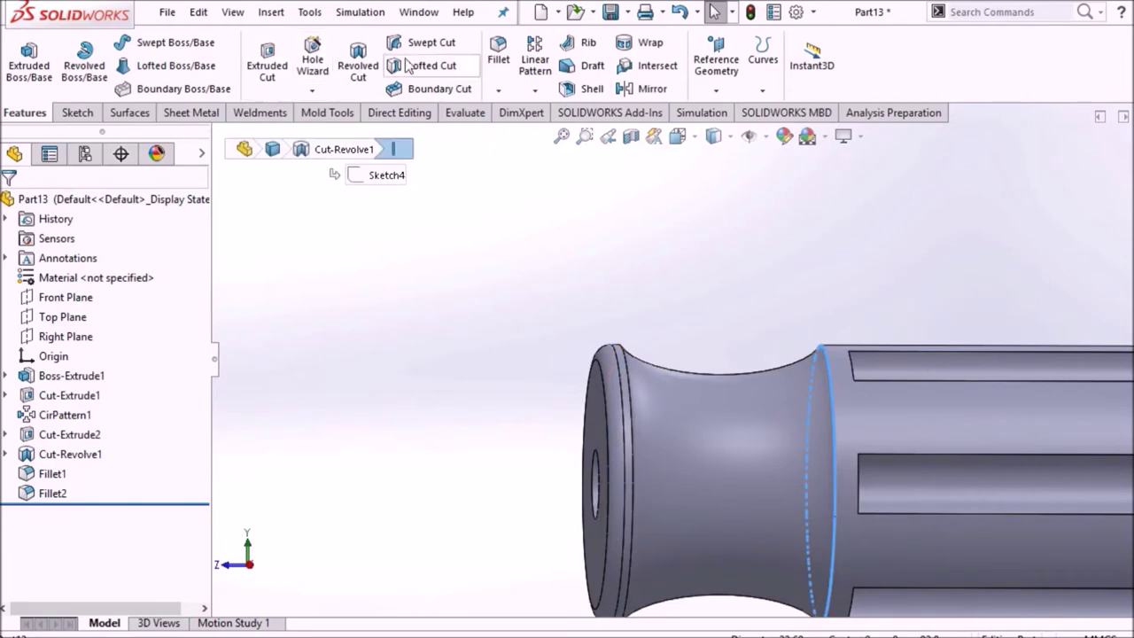
left_click(499, 75)
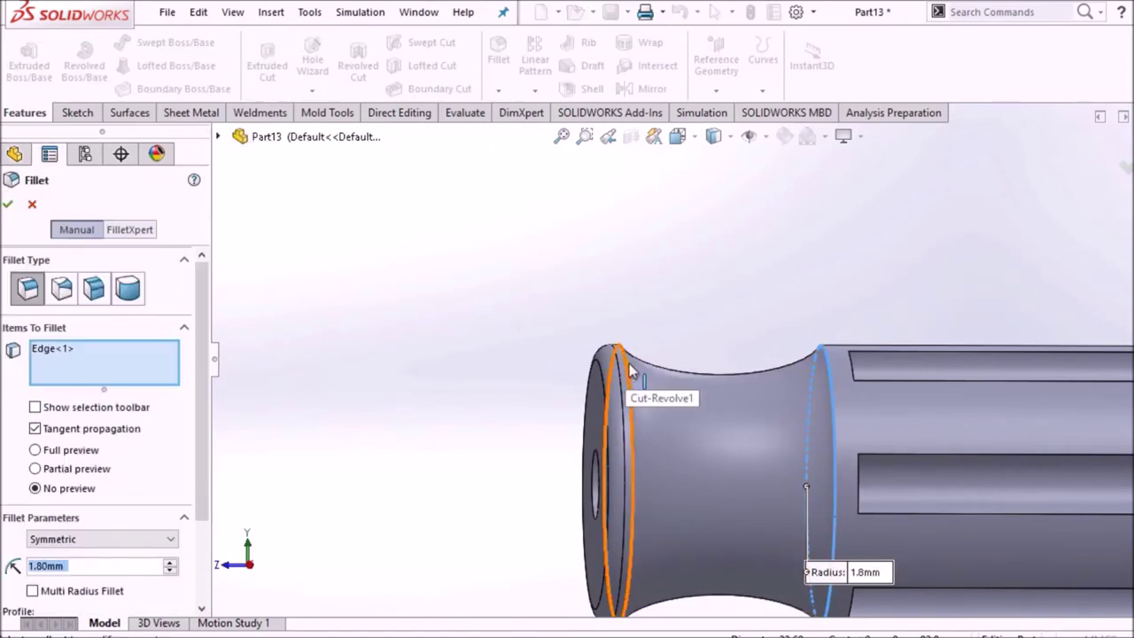
left_click(631, 370)
type("1.2")
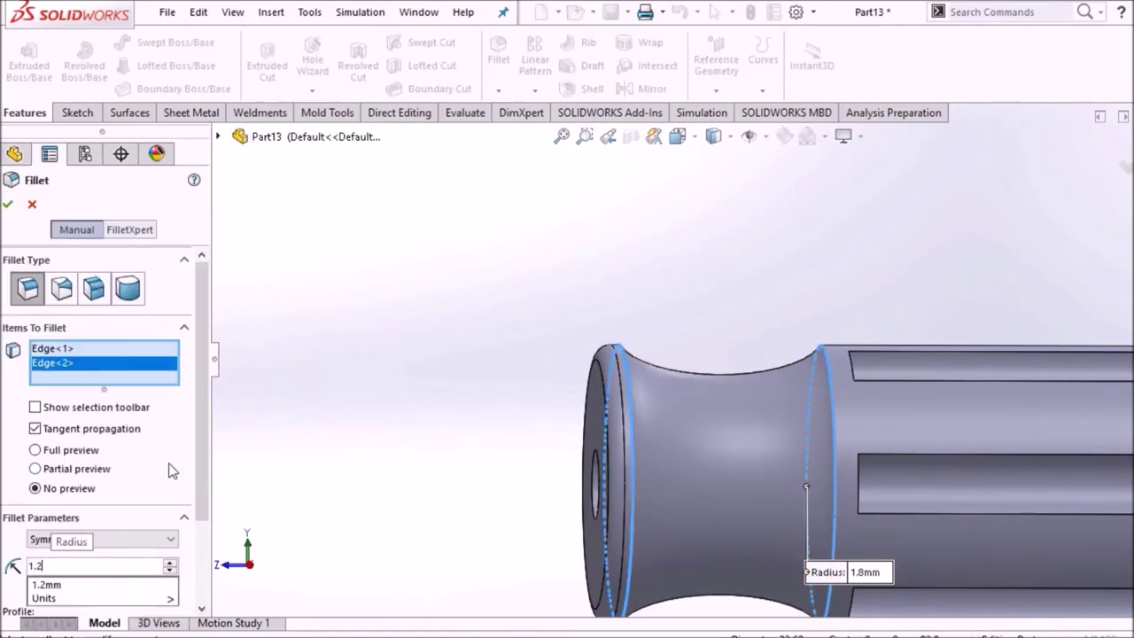
key("Return")
left_click(7, 204)
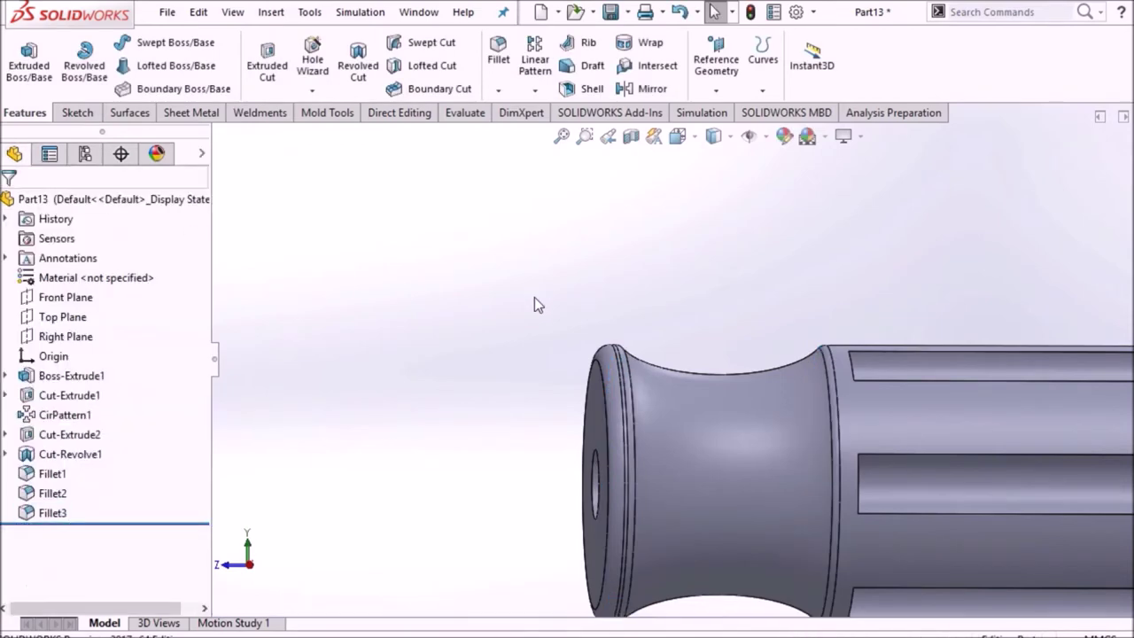
- Fillet the edges of all six handle grooves with a 3 mm radius, picking each groove's curved edge at the rounded end
scroll(944, 322, "up", 3)
middle_click_drag(945, 322, 880, 351)
left_click(500, 92)
left_click(517, 110)
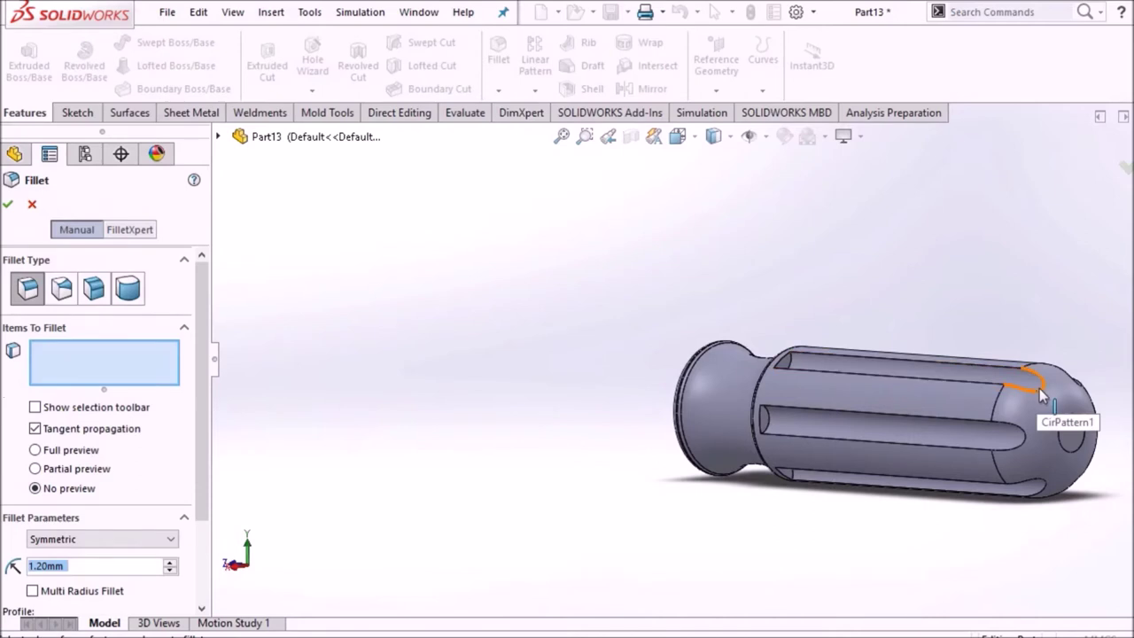
left_click(1042, 395)
left_click(1028, 448)
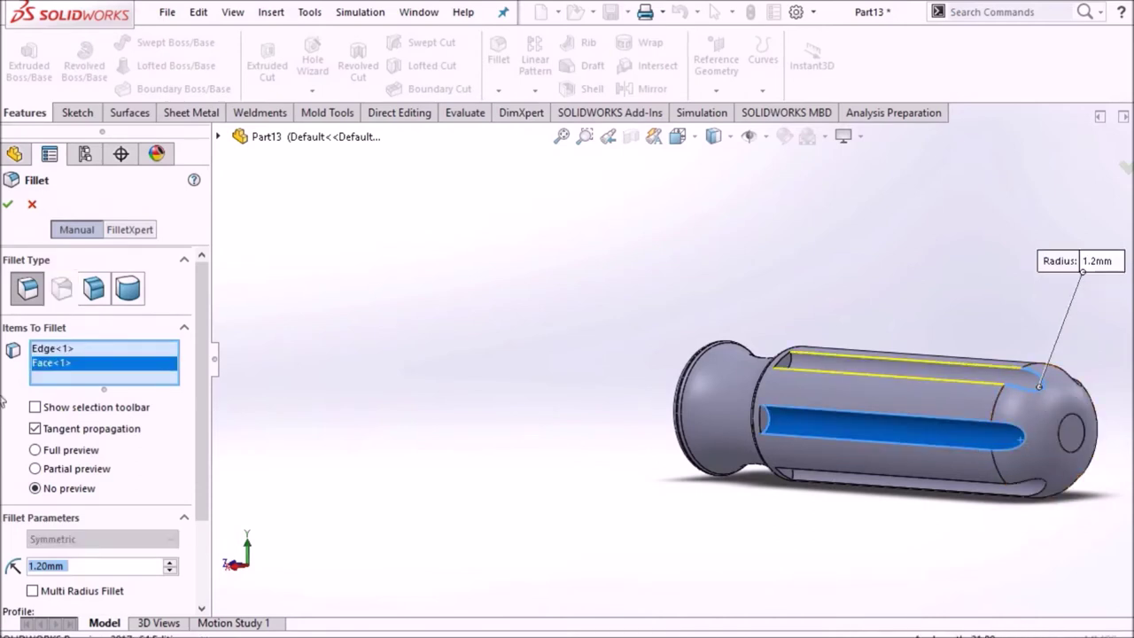
left_click(99, 375)
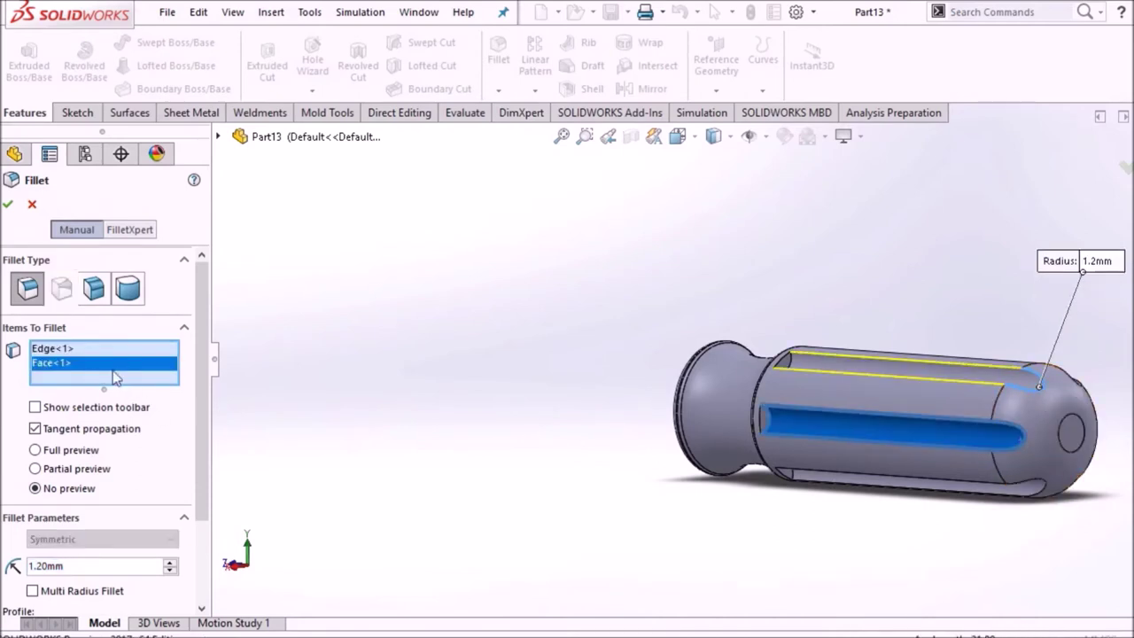
key("Delete")
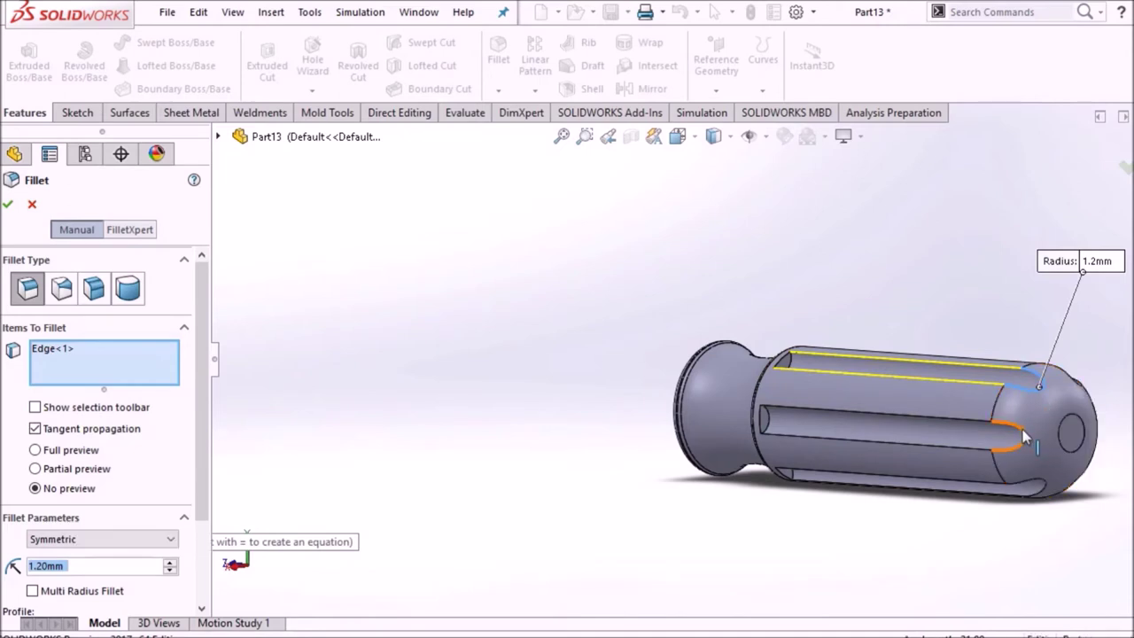
left_click(1025, 434)
left_click(1051, 500)
middle_click_drag(1051, 501, 832, 509)
left_click(869, 492)
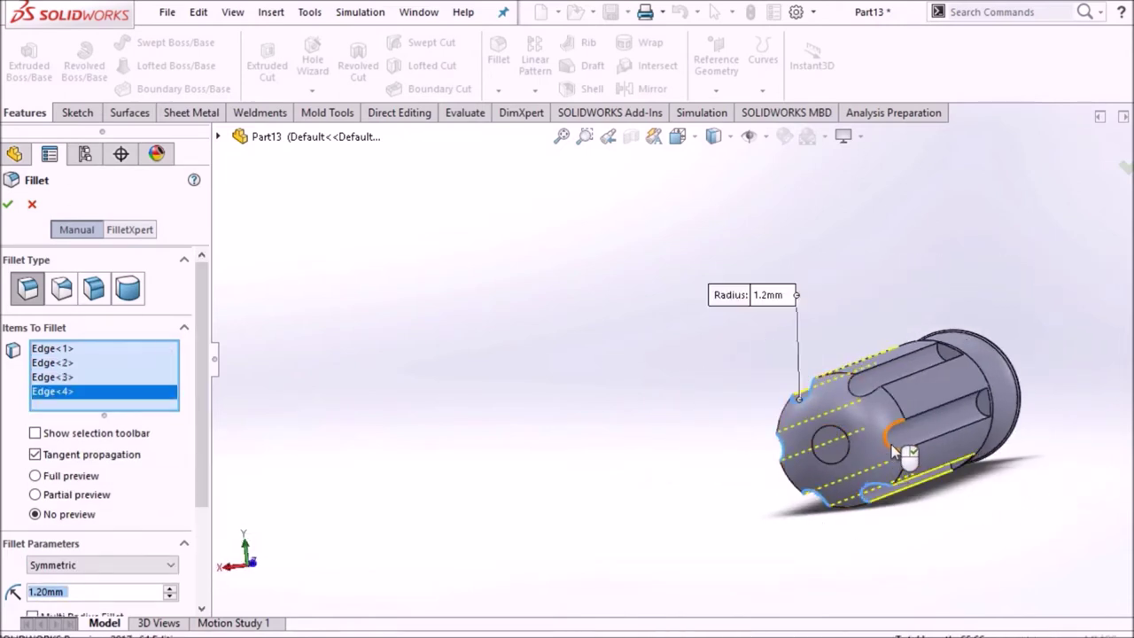
left_click(900, 448)
left_click(871, 407)
middle_click_drag(675, 397, 372, 398)
scroll(200, 465, "down", 3)
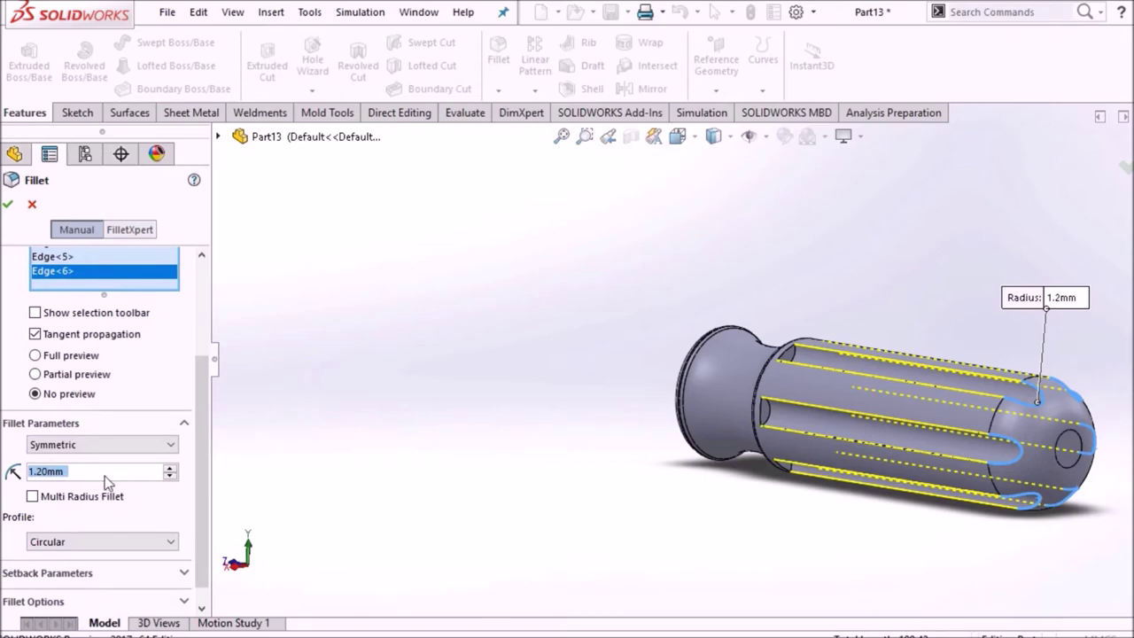
type("3")
left_click(8, 204)
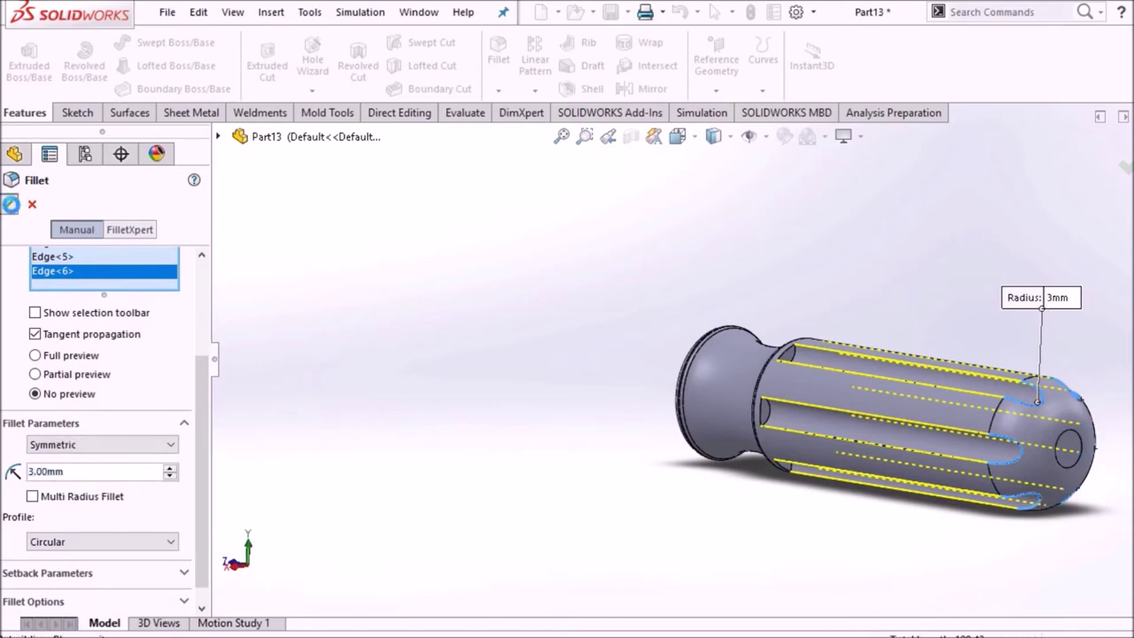
- Fillet the arc edges at the neck-side ends of all six grooves with a 3 mm radius
scroll(896, 332, "down", 2)
left_click(502, 91)
left_click(521, 110)
scroll(687, 369, "down", 2)
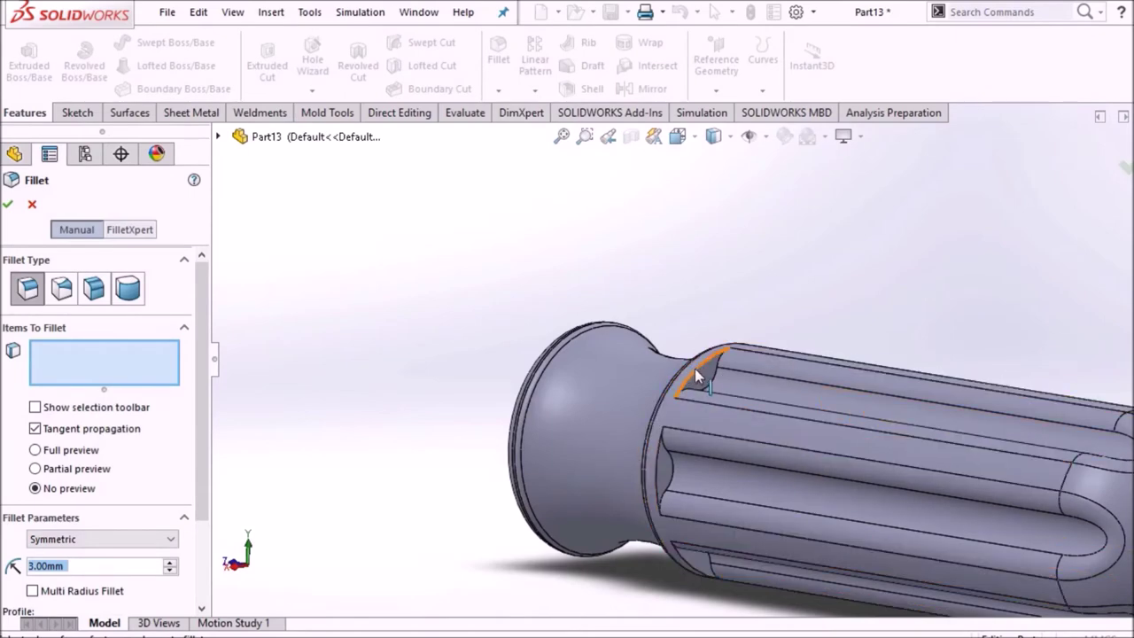
left_click(694, 368)
left_click(669, 479)
middle_click_drag(668, 478, 690, 573)
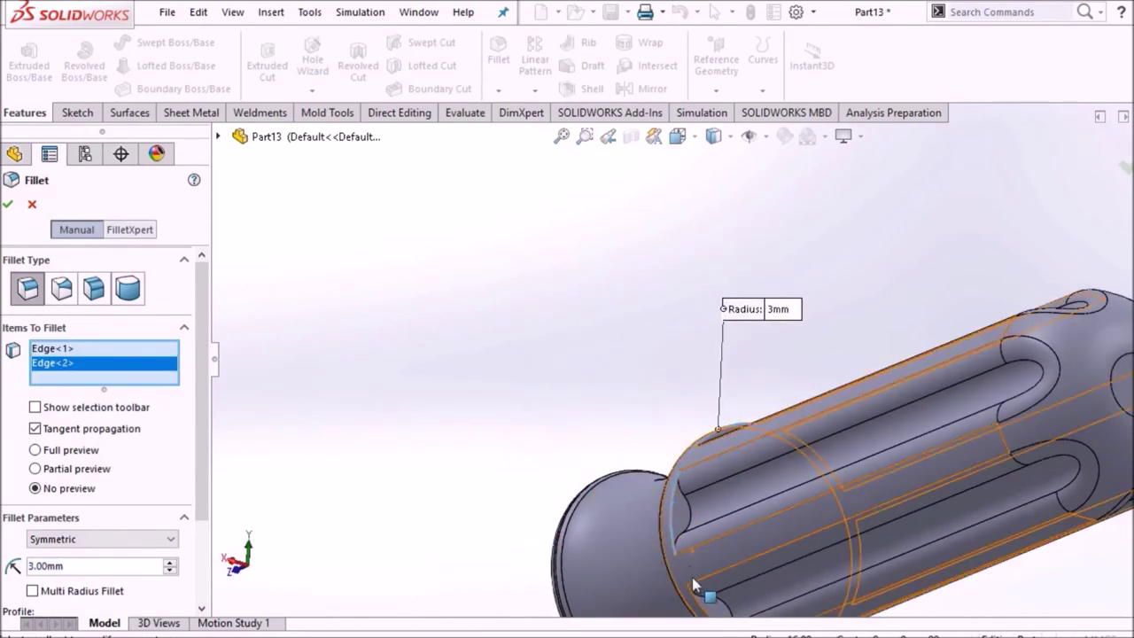
left_click(696, 600)
scroll(716, 608, "up", 3)
middle_click_drag(757, 530, 829, 525)
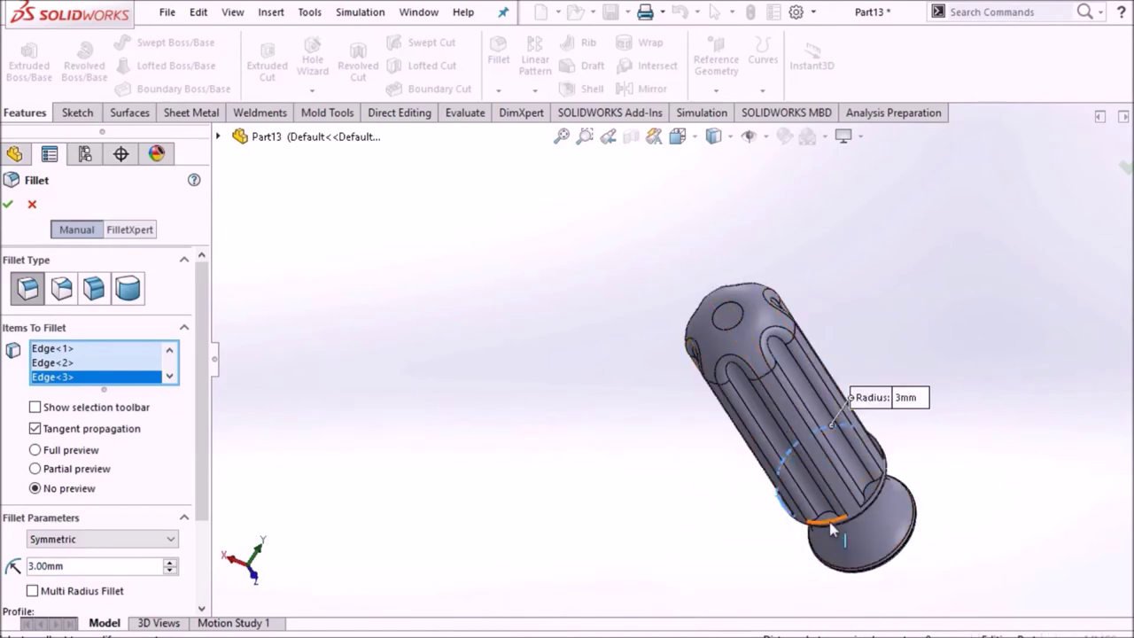
left_click(831, 529)
left_click(889, 504)
middle_click_drag(904, 458, 896, 515)
scroll(770, 377, "down", 3)
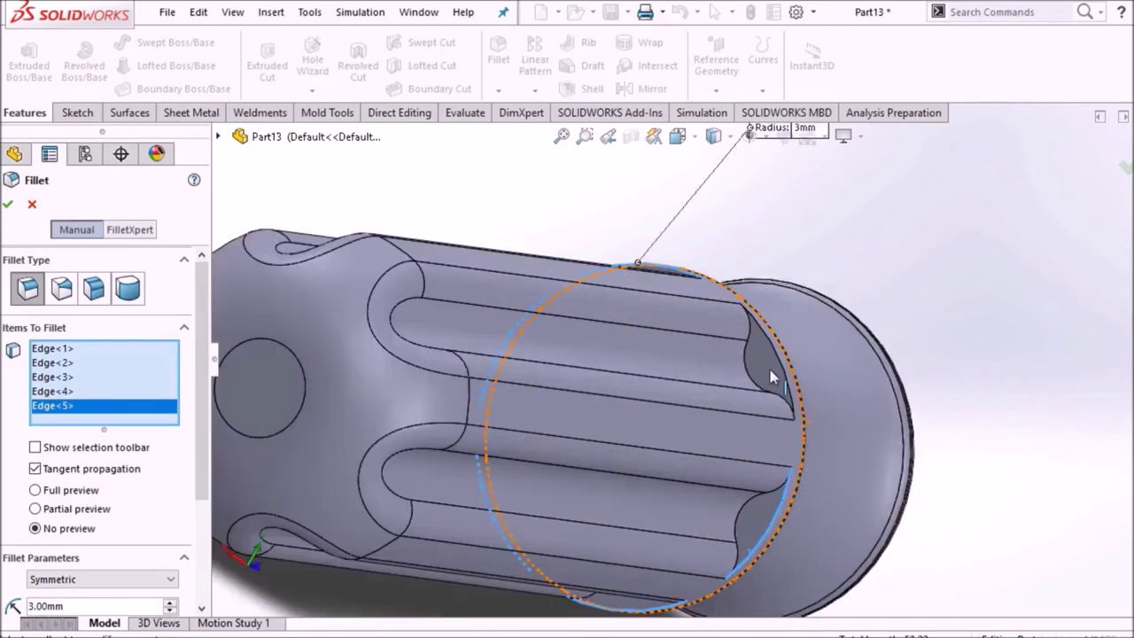
left_click(773, 376)
scroll(772, 377, "up", 3)
middle_click_drag(772, 377, 637, 390)
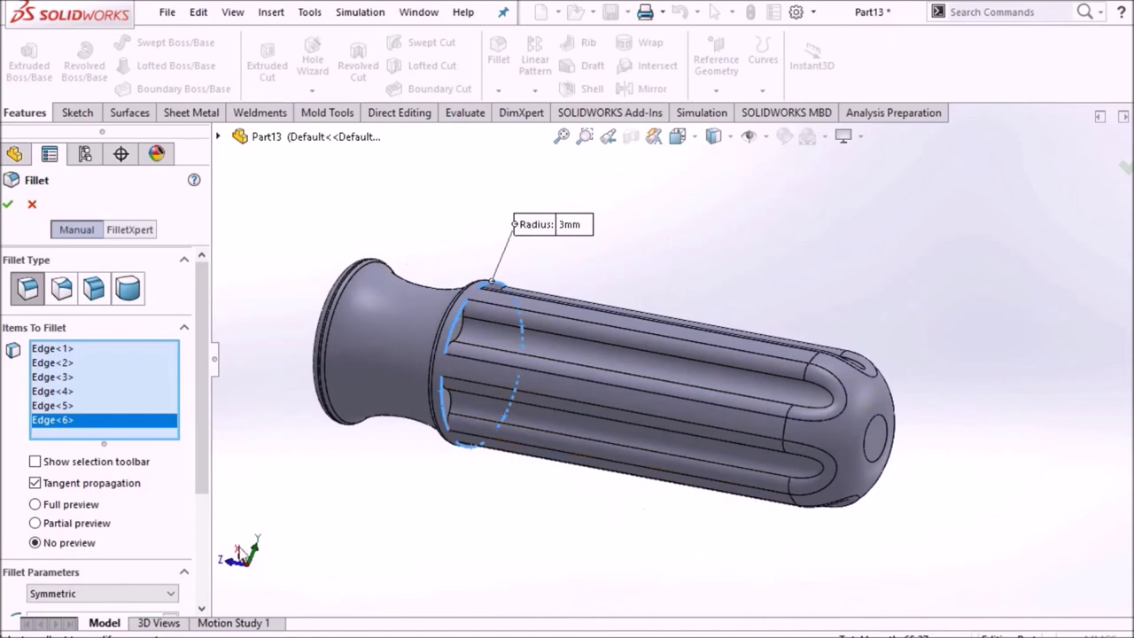
scroll(160, 492, "down", 3)
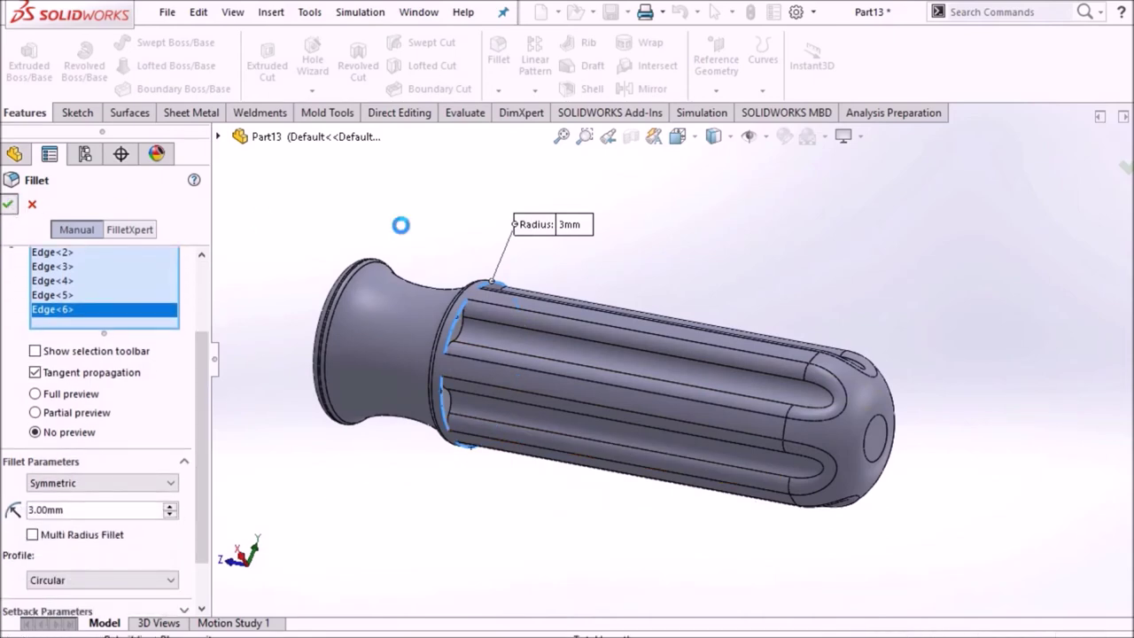
- Examine the filleted handle from different angles and finish in the Right view
scroll(582, 283, "down", 5)
left_click(686, 139)
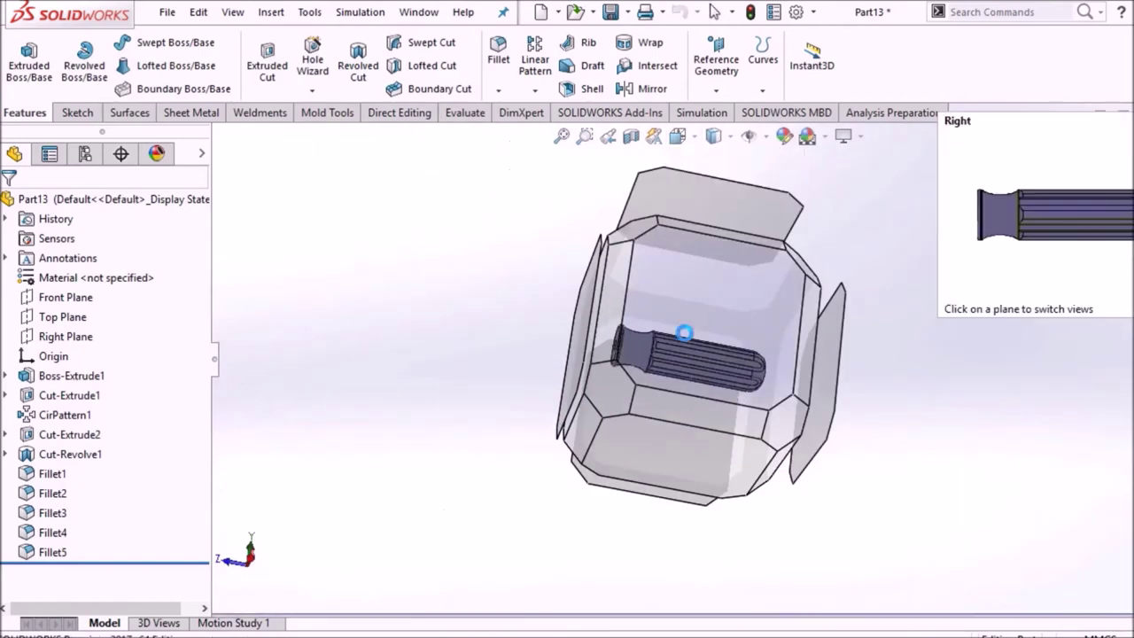
left_click(683, 331)
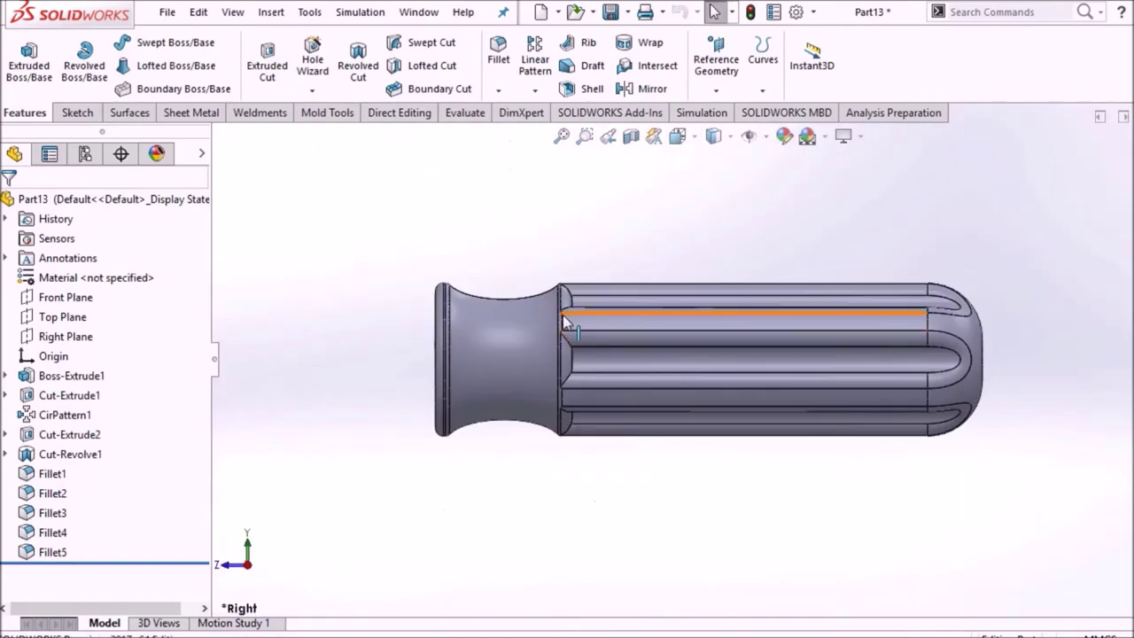
scroll(531, 312, "down", 5)
scroll(531, 311, "up", 3)
middle_click_drag(810, 253, 732, 219)
left_click(677, 137)
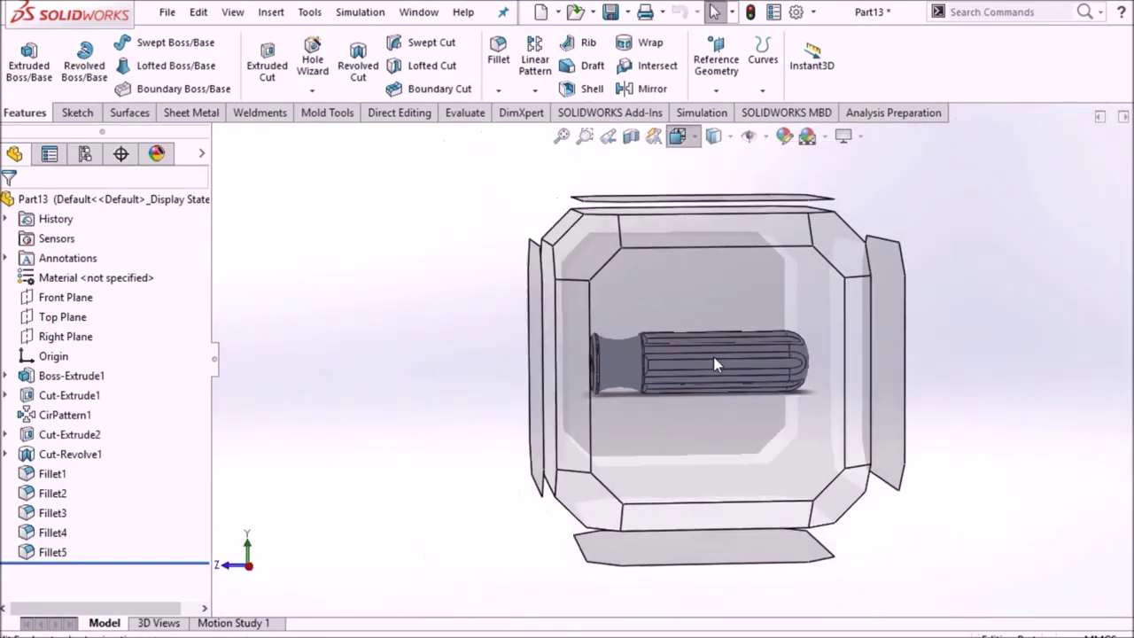
left_click(712, 343)
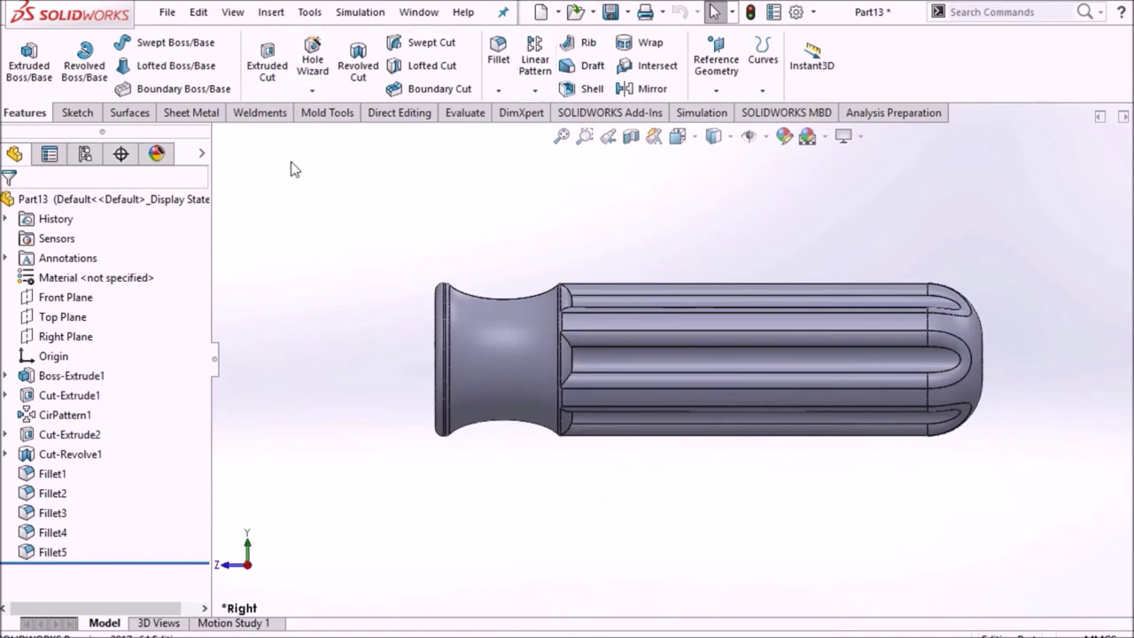
- Save the handle part under the file name a1
left_click(166, 14)
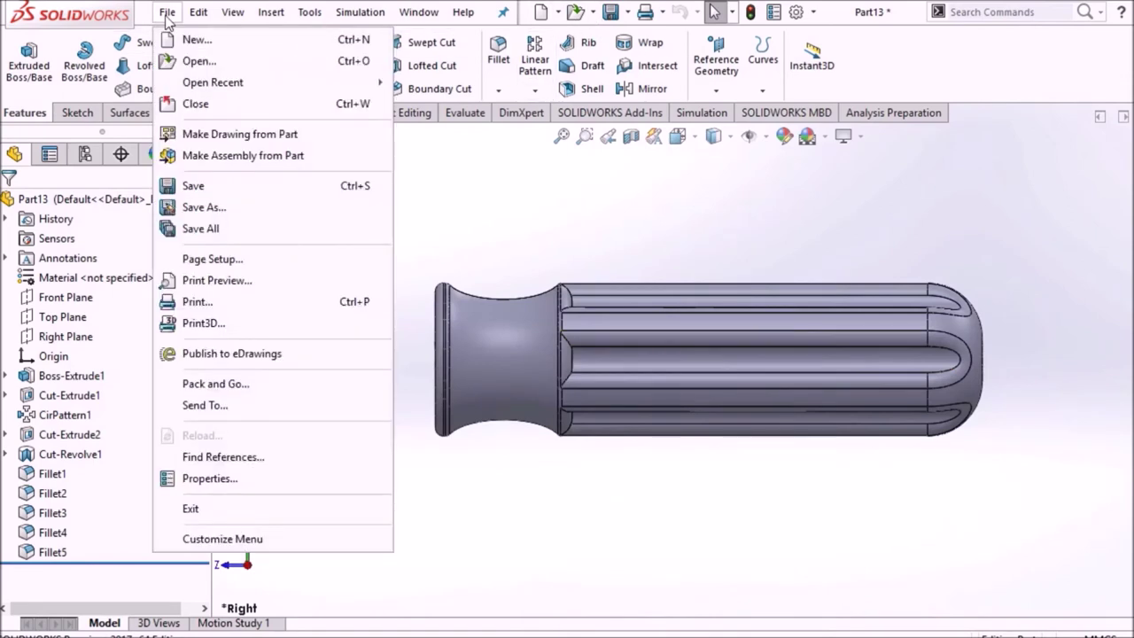
left_click(186, 207)
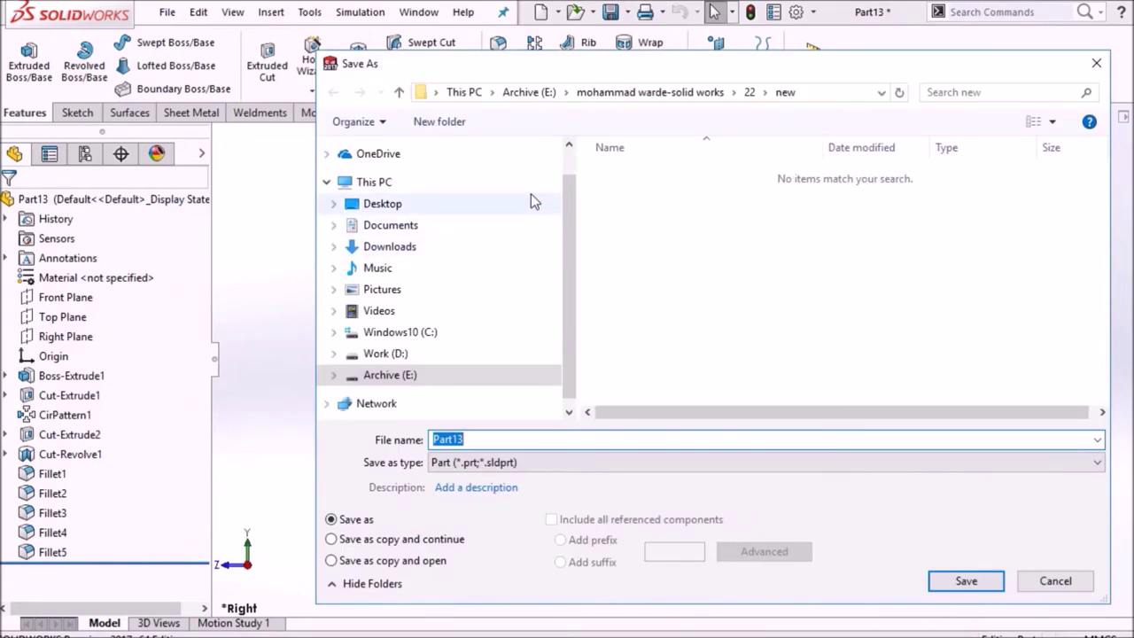
type("a1")
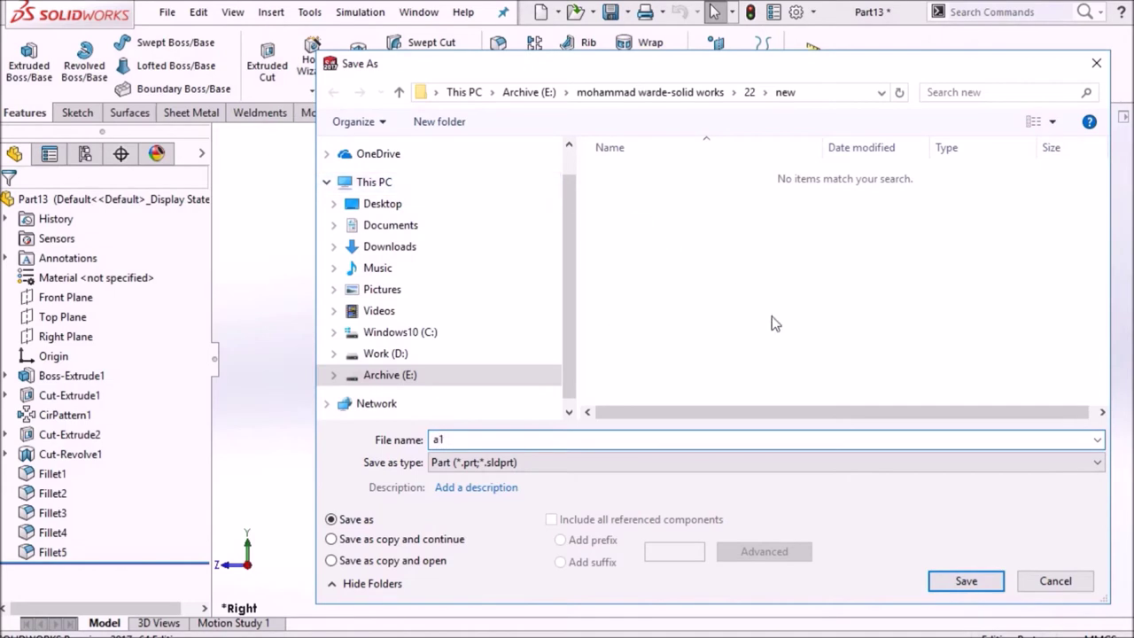
left_click(964, 581)
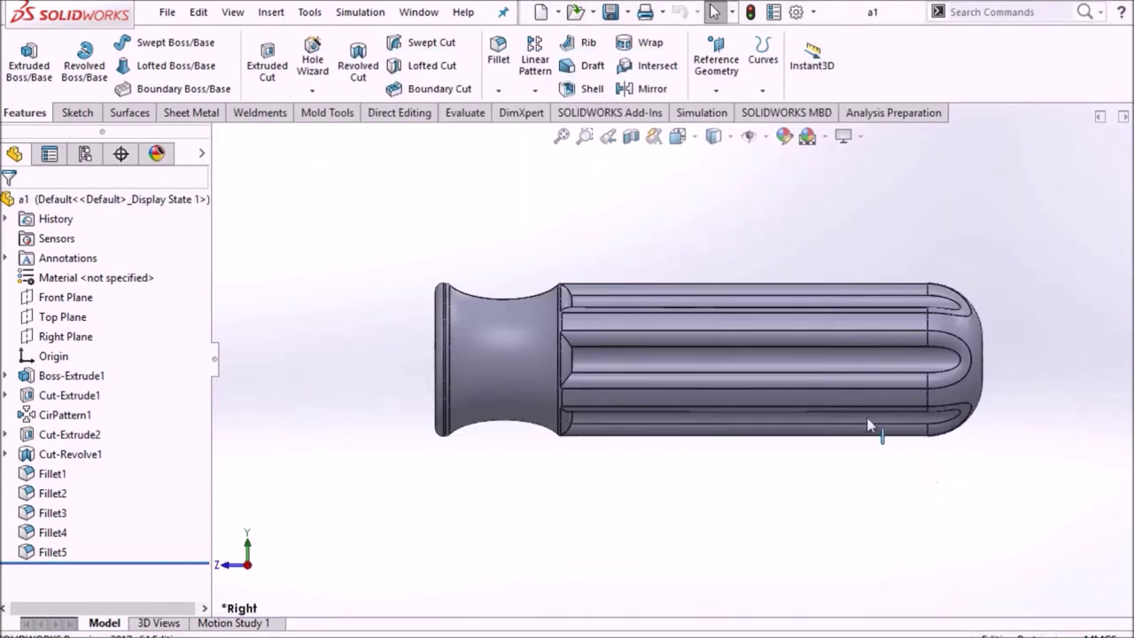
- Create a new part document and start a sketch on the Front Plane
left_click(557, 13)
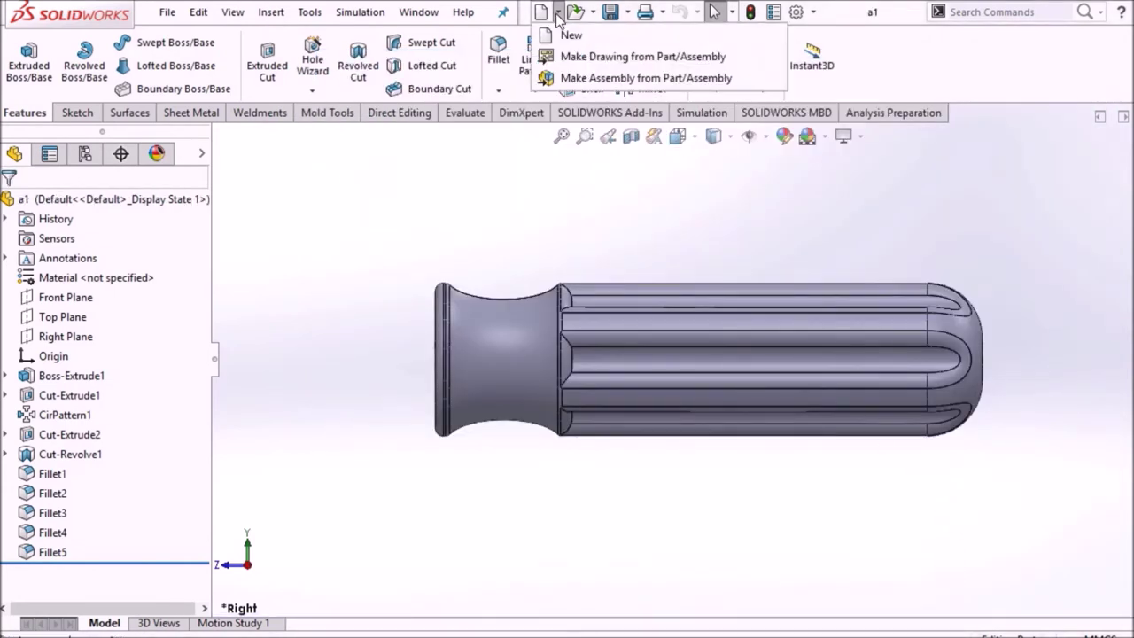
left_click(562, 34)
left_click(819, 578)
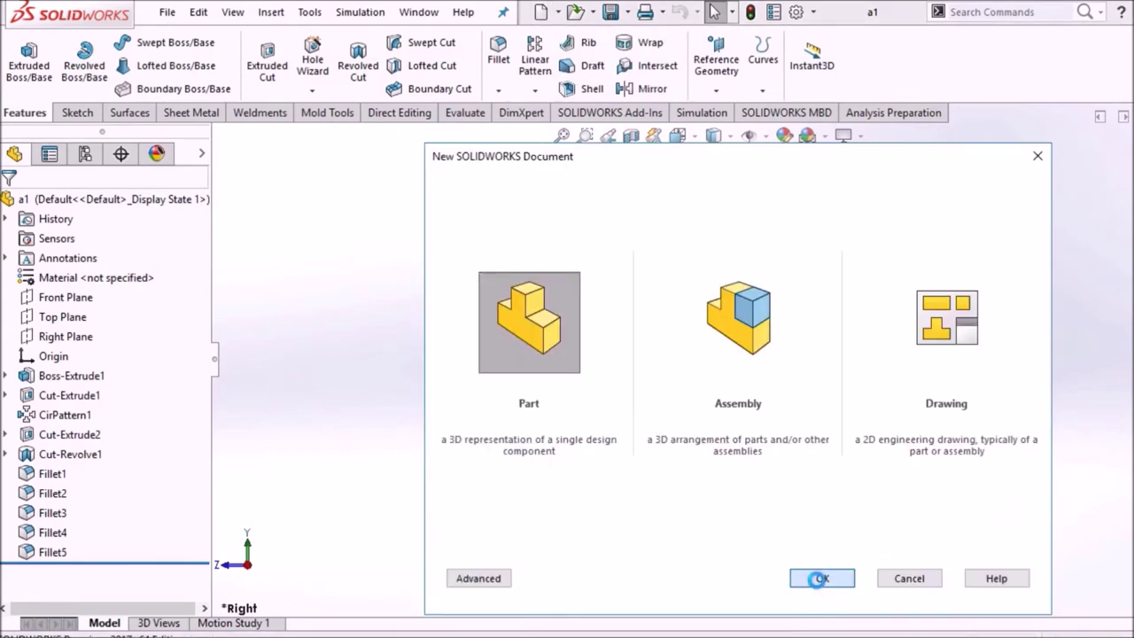
left_click(67, 299)
left_click(159, 274)
left_click(251, 299)
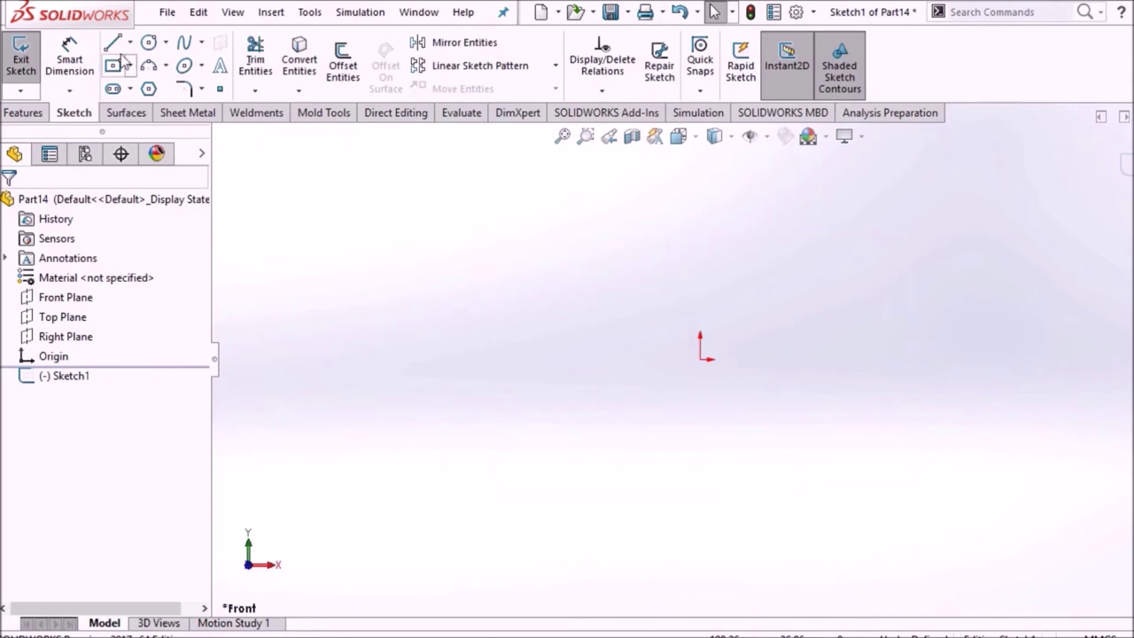
- Sketch a circle centred on the origin and set its diameter to 8.4 mm
left_click(149, 44)
left_click(700, 359)
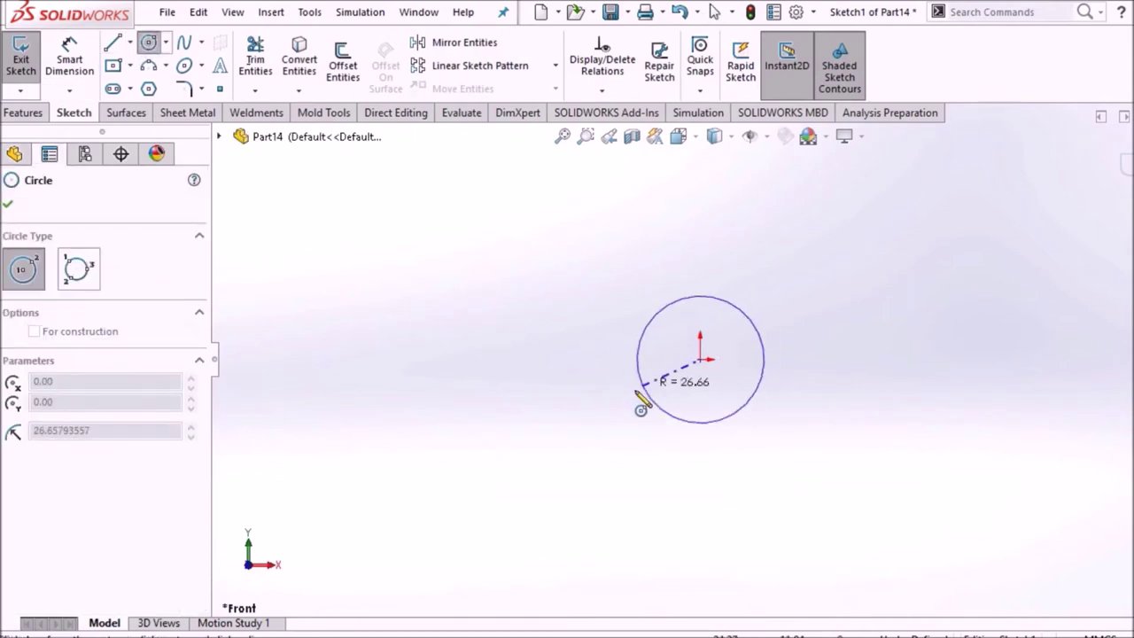
left_click(640, 405)
key("Escape")
right_click_drag(545, 266, 549, 219)
left_click(643, 322)
left_click(585, 354)
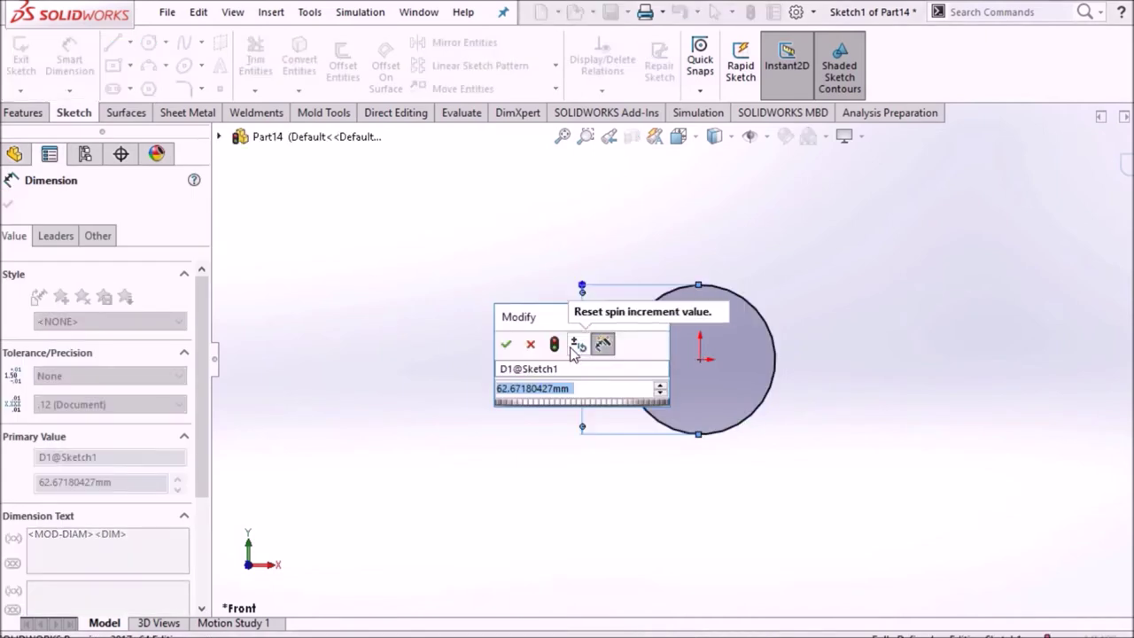
type("8")
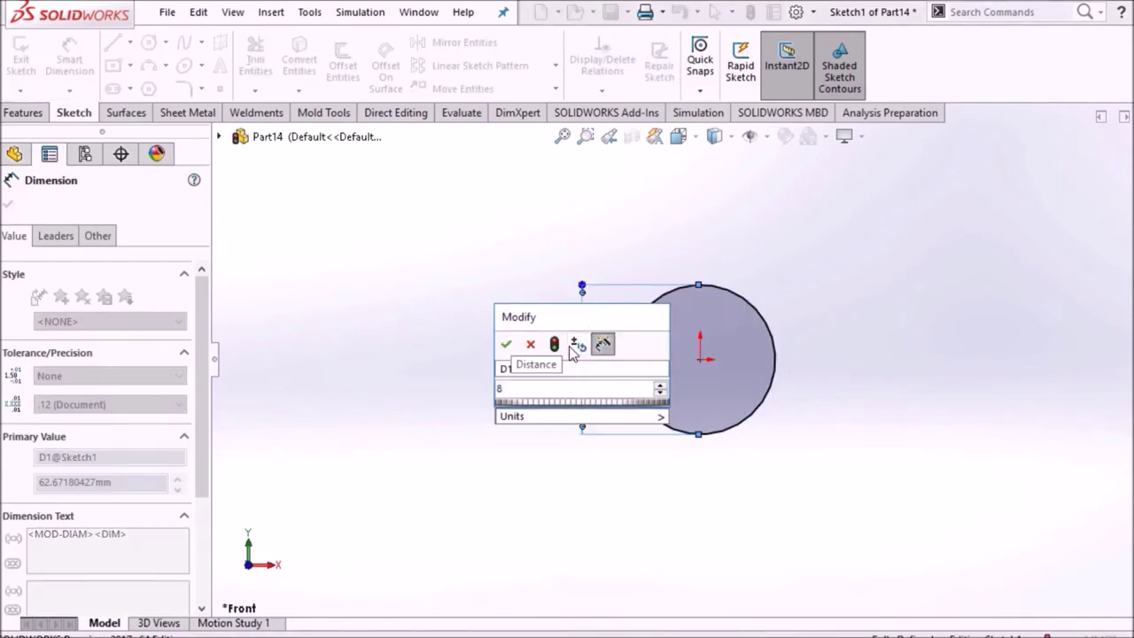
type(".4")
key("Return")
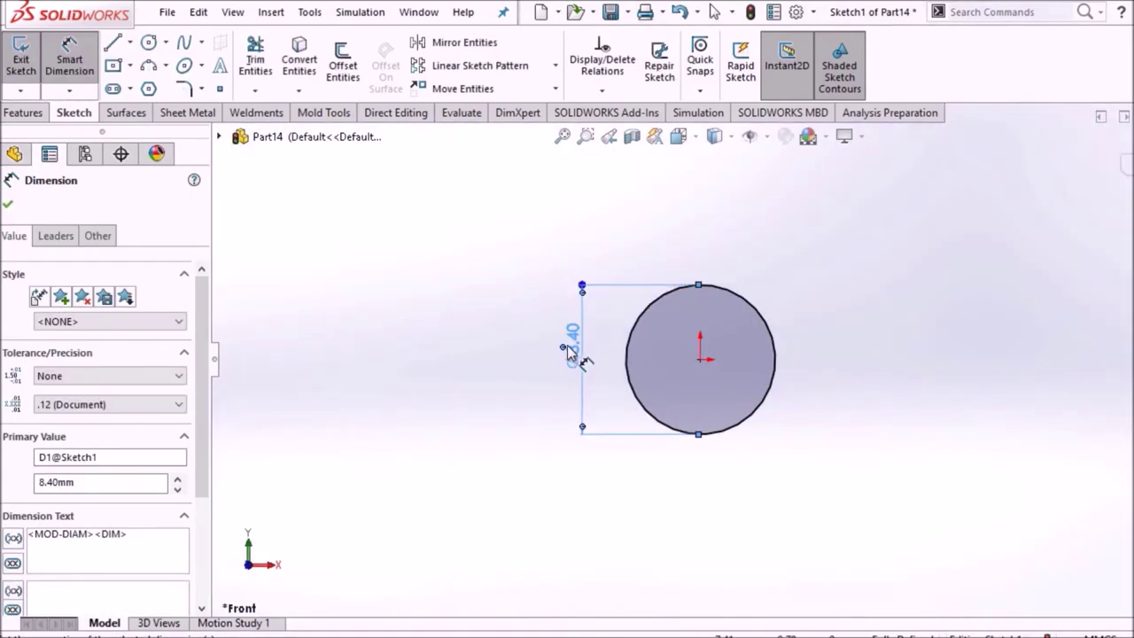
- Extrude the circle into a solid rod with a blind depth of 190 mm
left_click(23, 112)
left_click(29, 64)
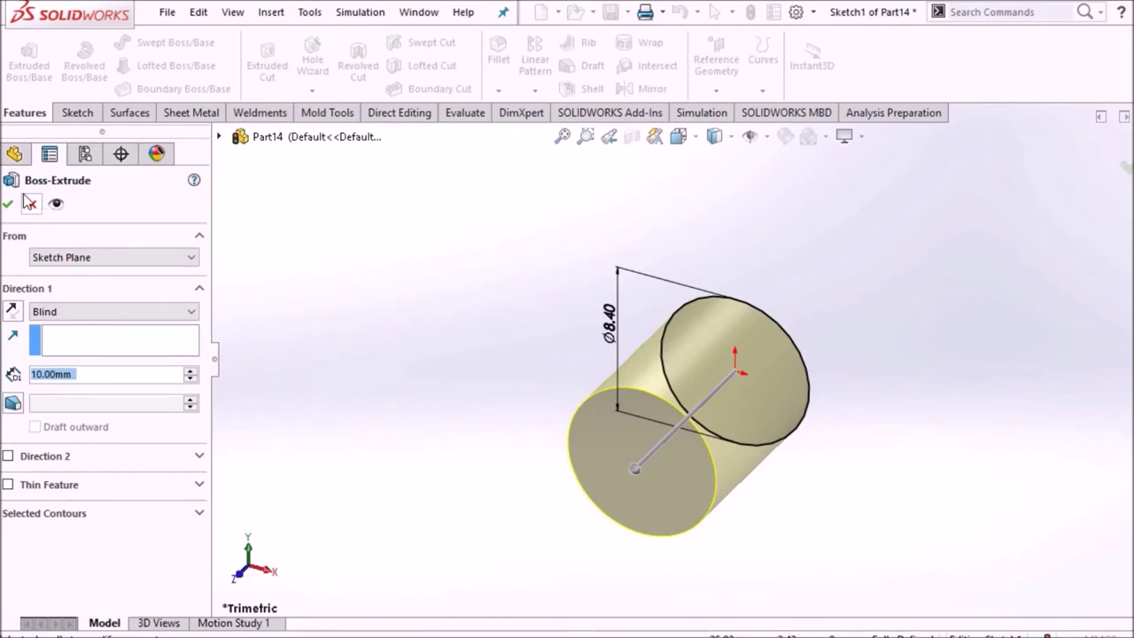
type("15")
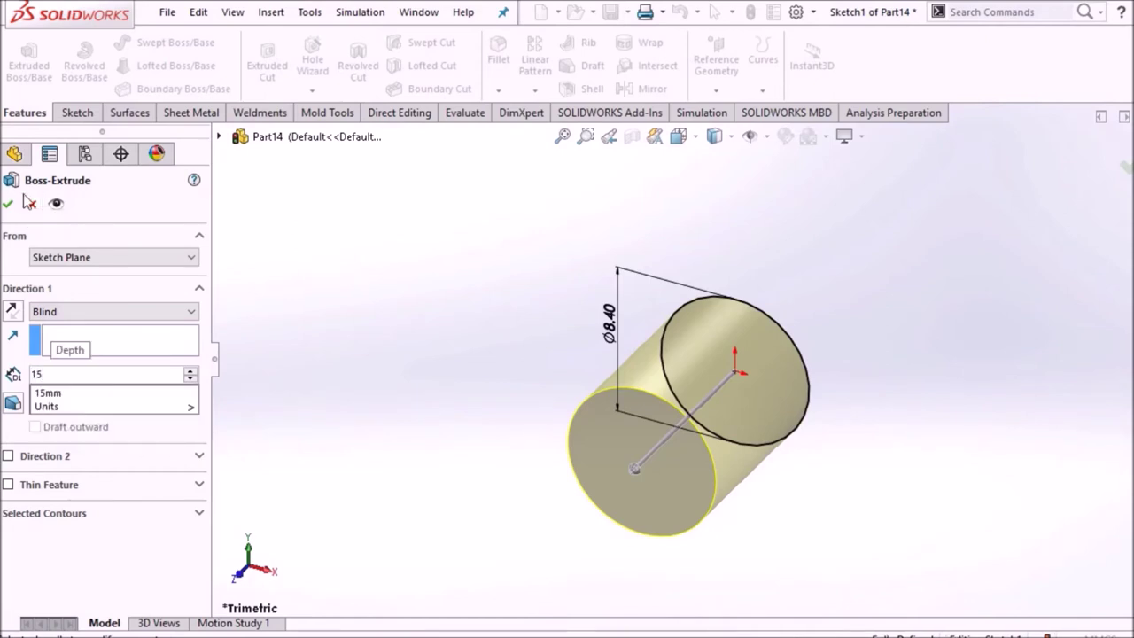
key("BackSpace")
type("90")
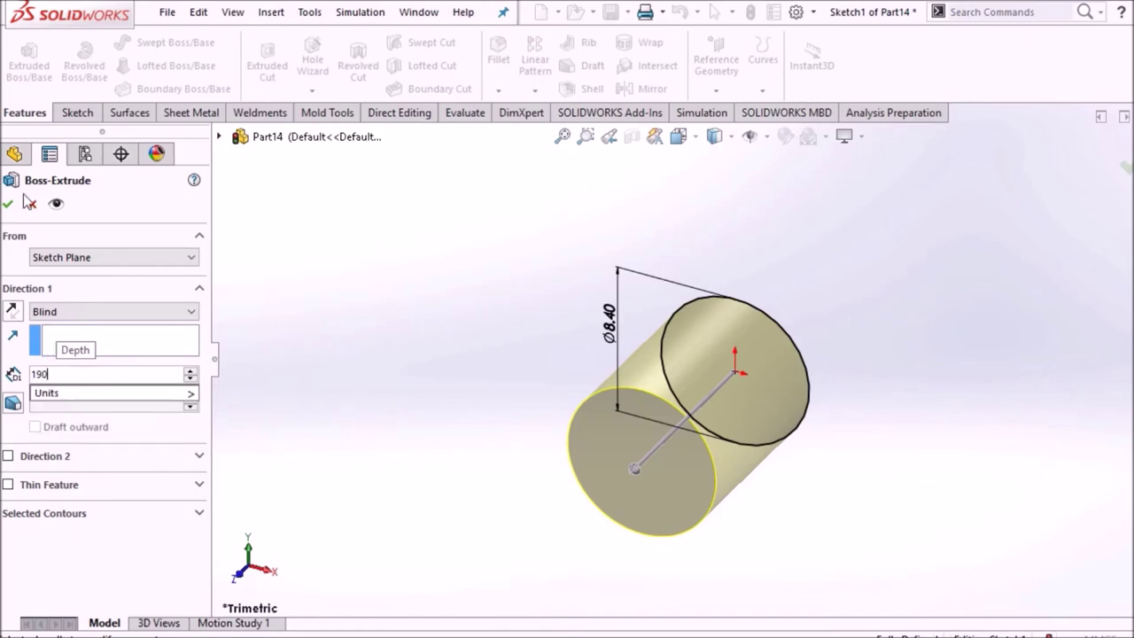
key("Return")
left_click(7, 204)
- Switch to the Right view and start a sketch on the Right Plane
middle_click_drag(367, 283, 641, 167)
left_click(678, 136)
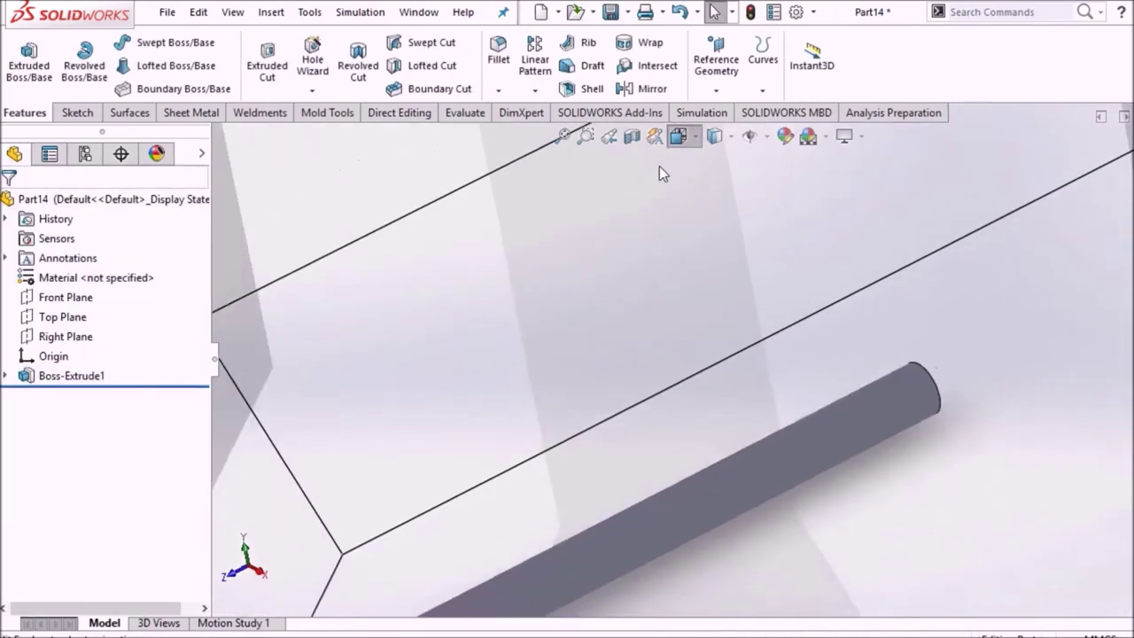
left_click(721, 401)
left_click(71, 297)
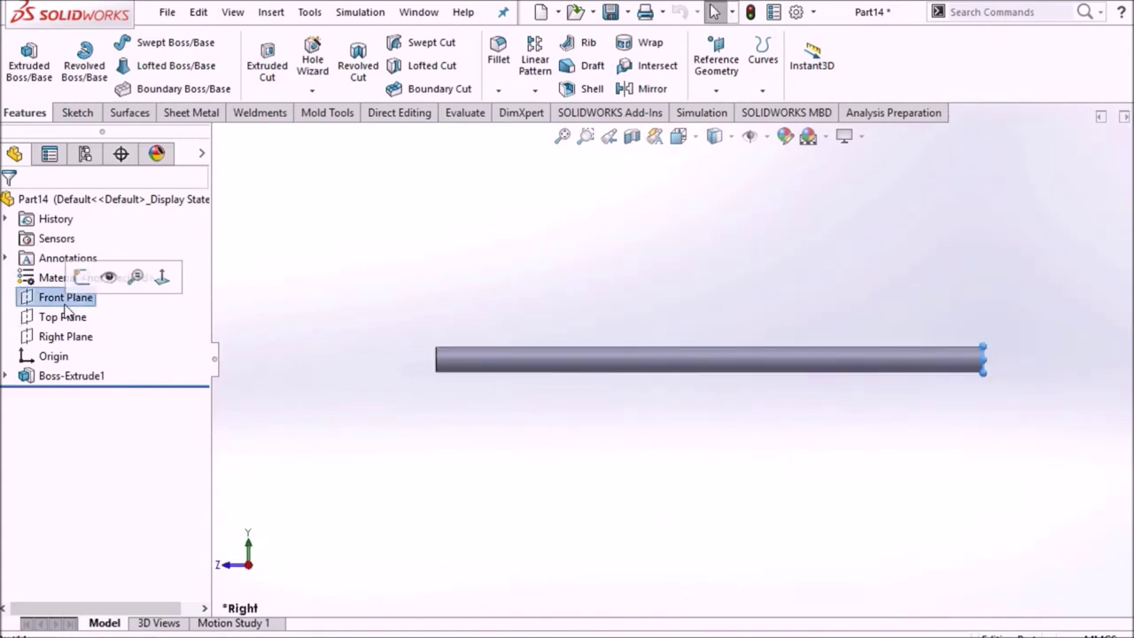
left_click(71, 336)
left_click(81, 309)
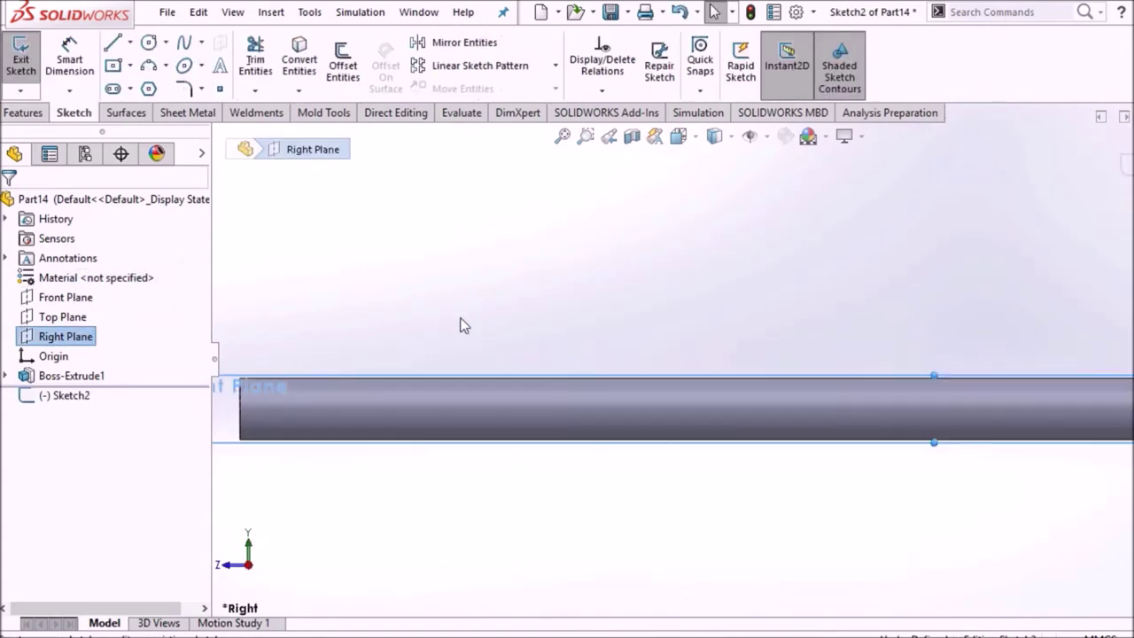
- Draw a horizontal centerline about 31 mm long along the rod's axis, starting at the midpoint of its far end edge
left_click(129, 43)
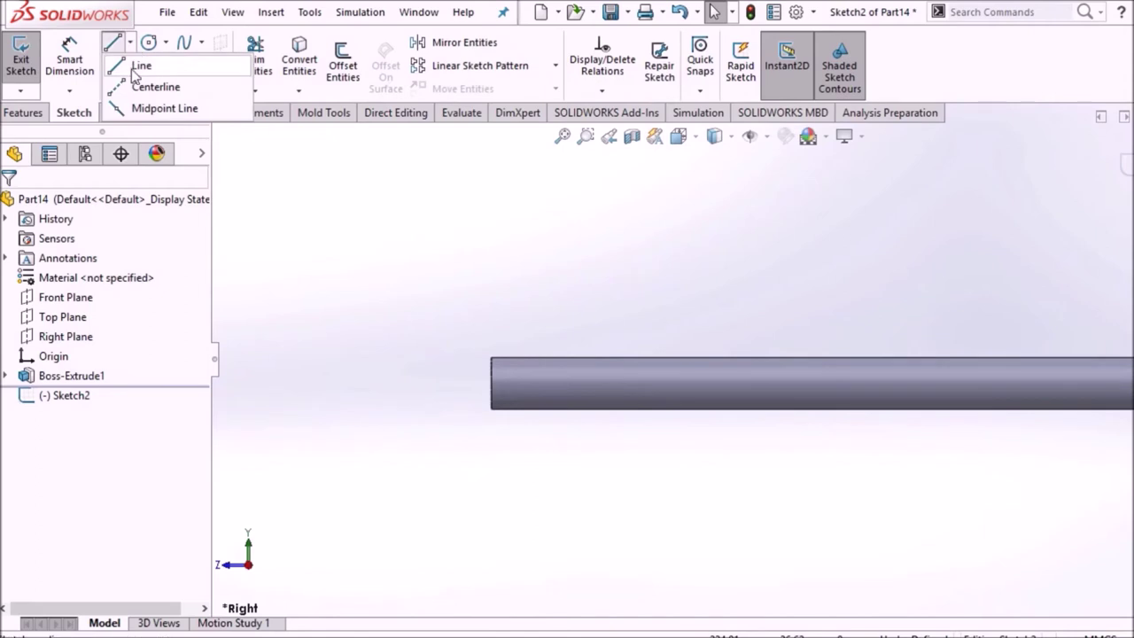
left_click(146, 83)
left_click(491, 382)
left_click(683, 383)
key("Escape")
- Draw a line up the end edge from about 1.1 mm above the axis to the corner, continuing partway along the rod's upper edge
left_click(130, 43)
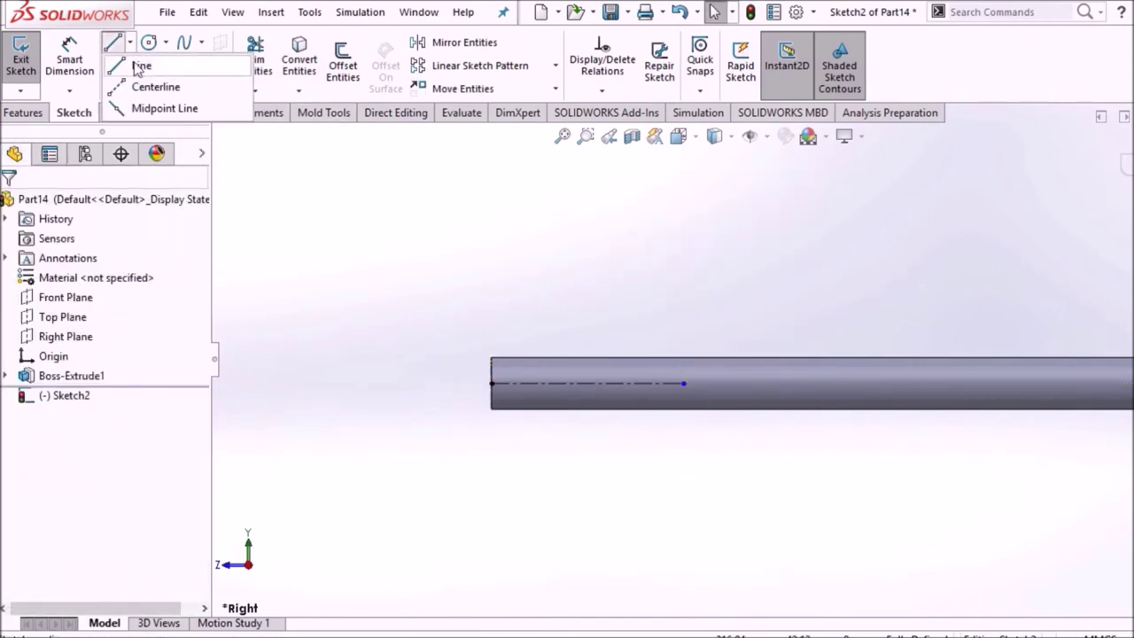
left_click(140, 65)
scroll(336, 314, "down", 4)
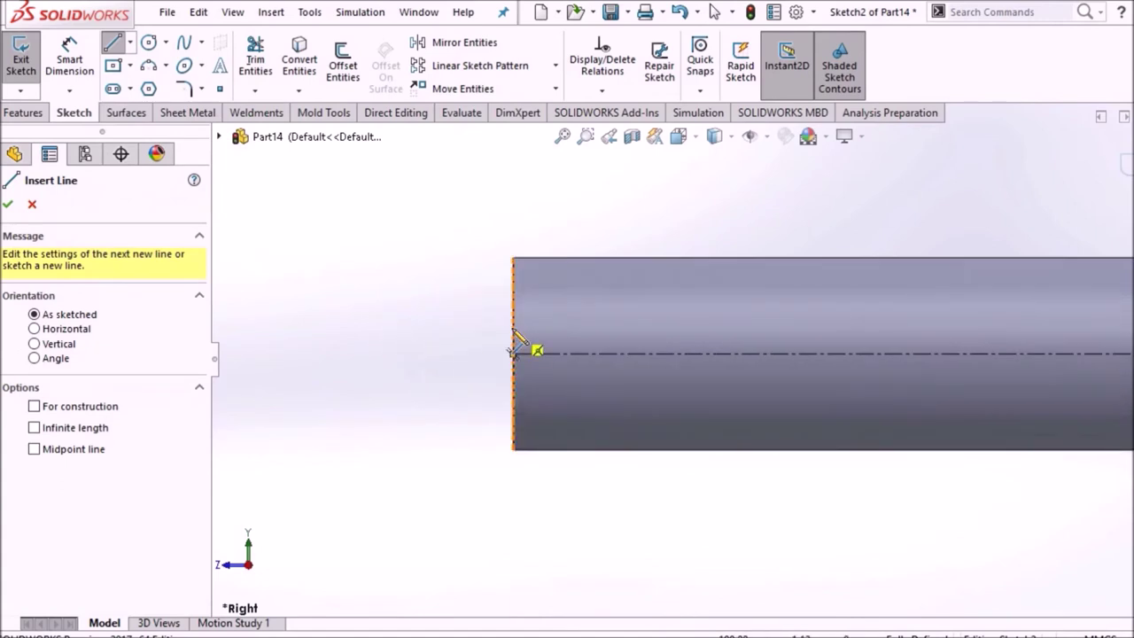
left_click(513, 353)
left_click(513, 258)
left_click(708, 258)
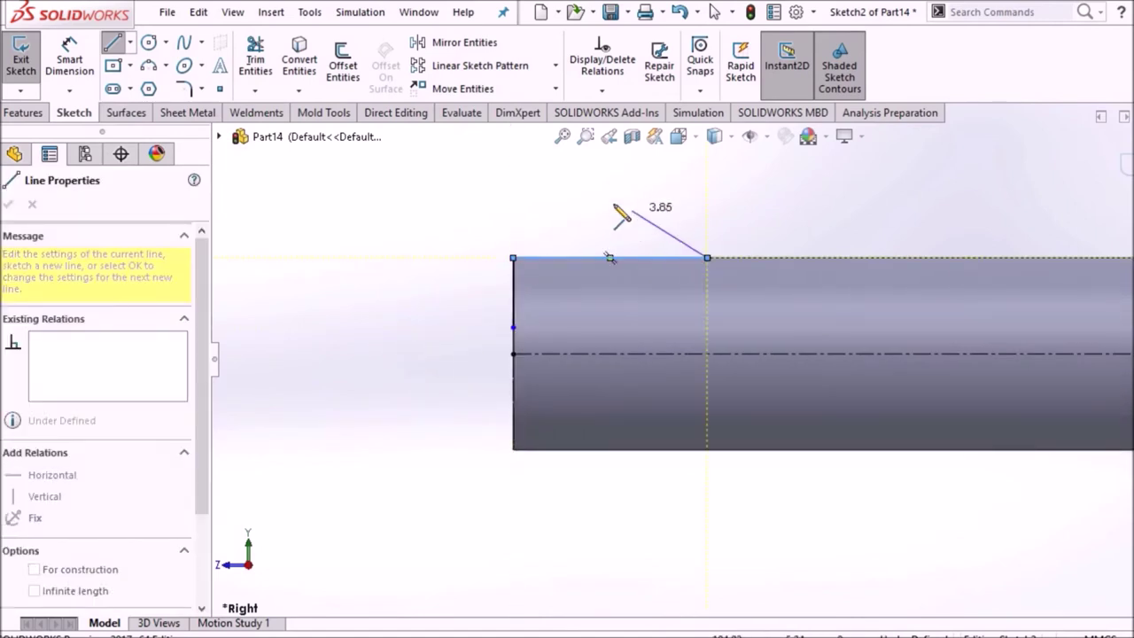
key("Escape")
key("Escape")
- Close the profile with a 3 Point Arc of about 15 mm radius between the free ends of the two lines
left_click(201, 66)
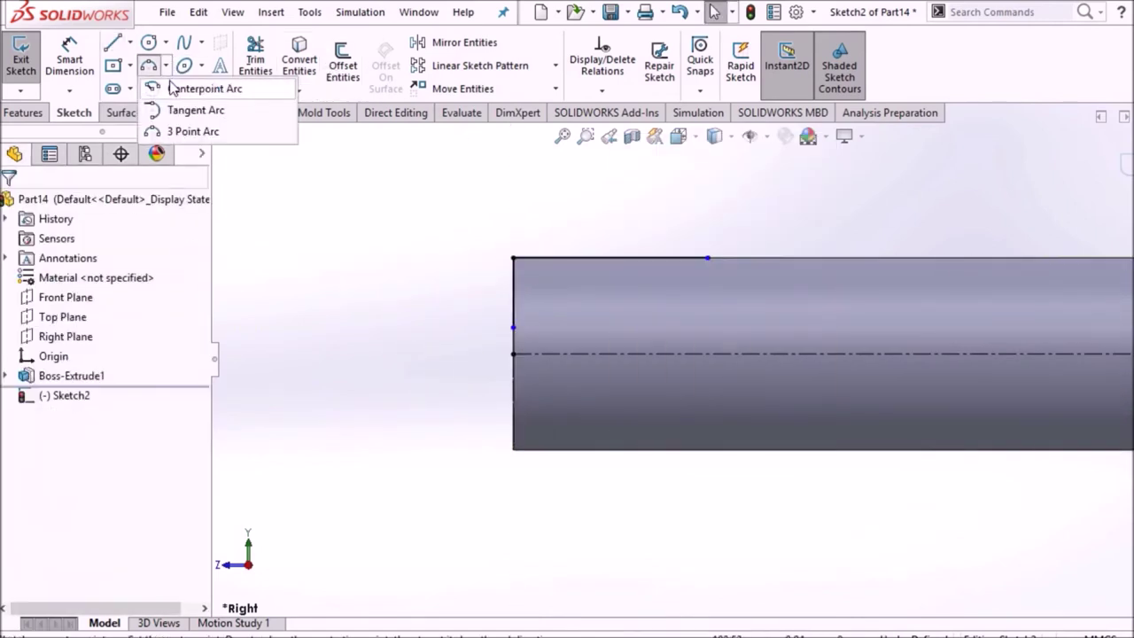
left_click(174, 128)
left_click(707, 258)
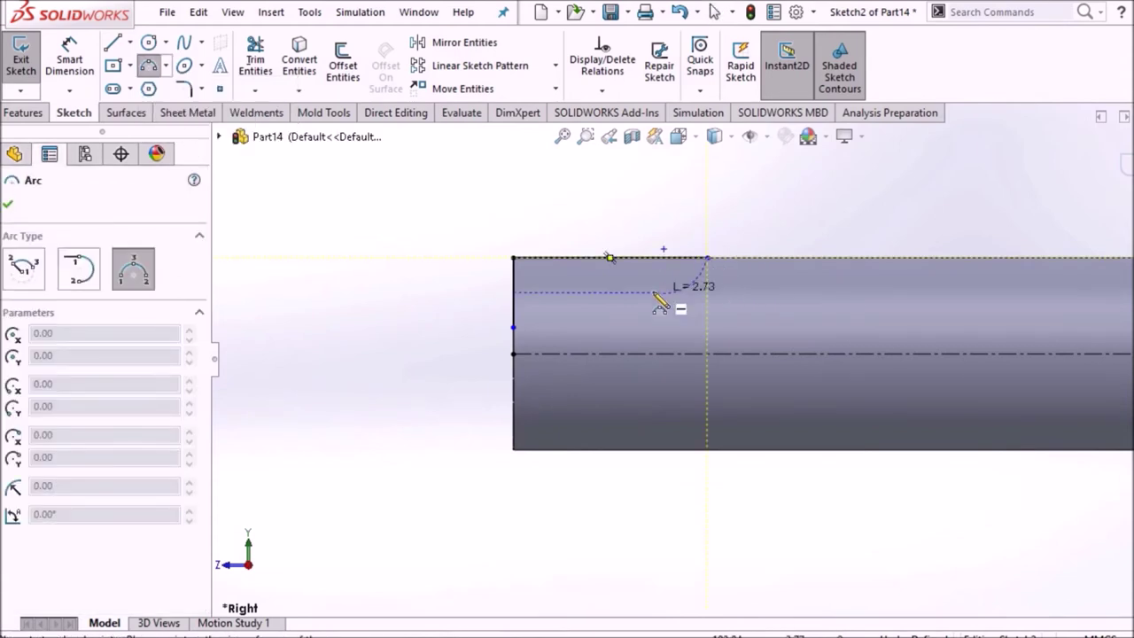
left_click(513, 327)
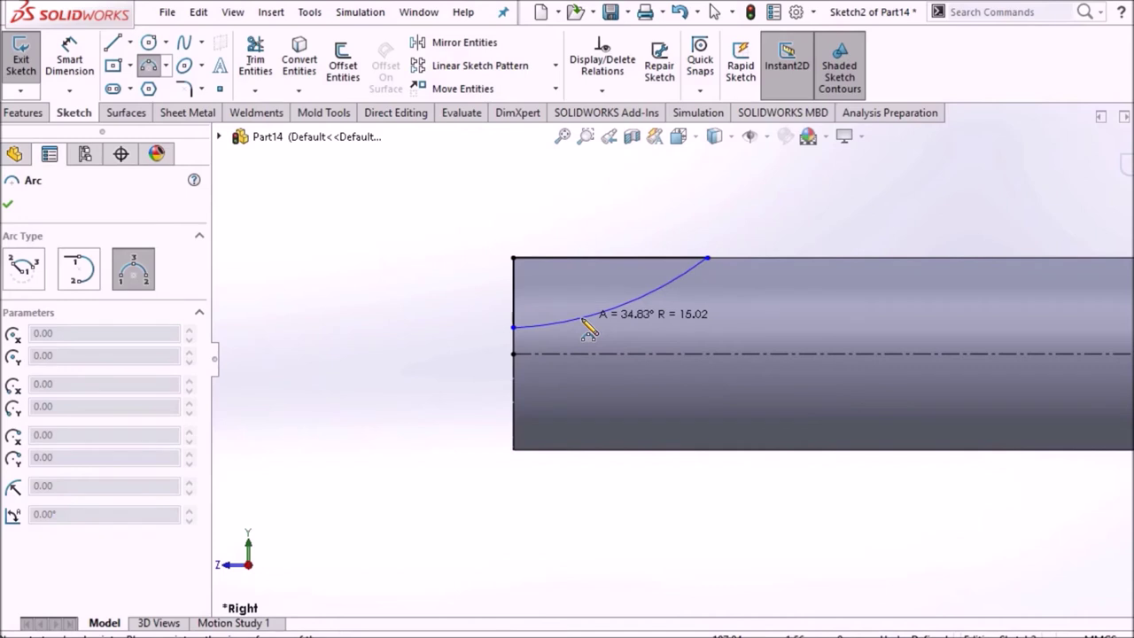
left_click(613, 310)
key("Escape")
- Dimension the arc's lower endpoint 0.3 mm above the centerline
left_click(77, 74)
left_click(514, 328)
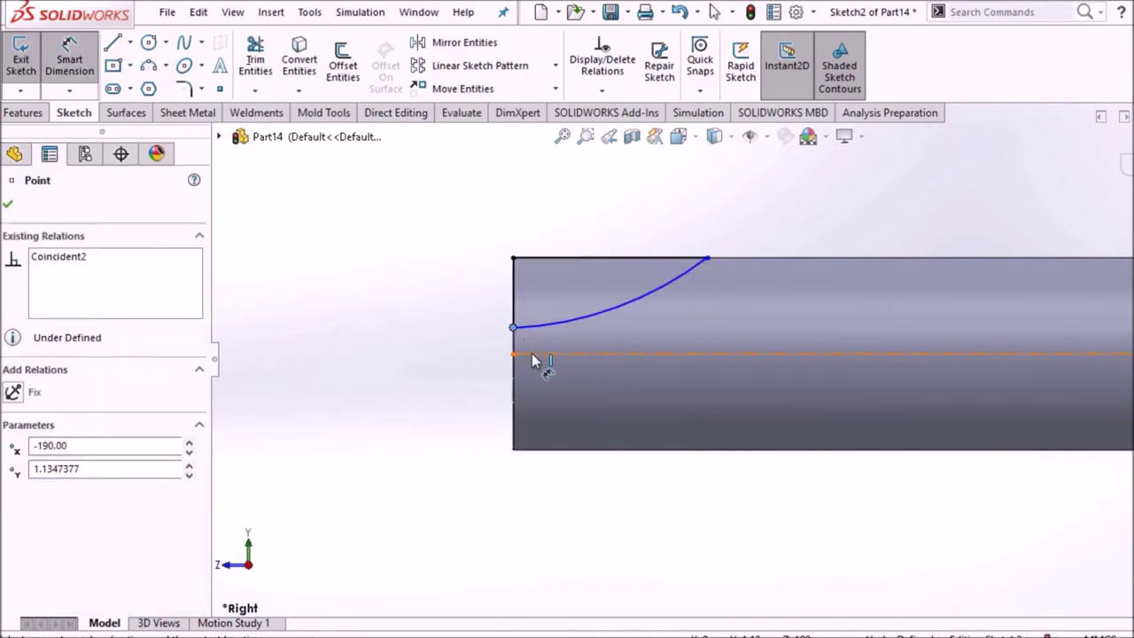
left_click(532, 355)
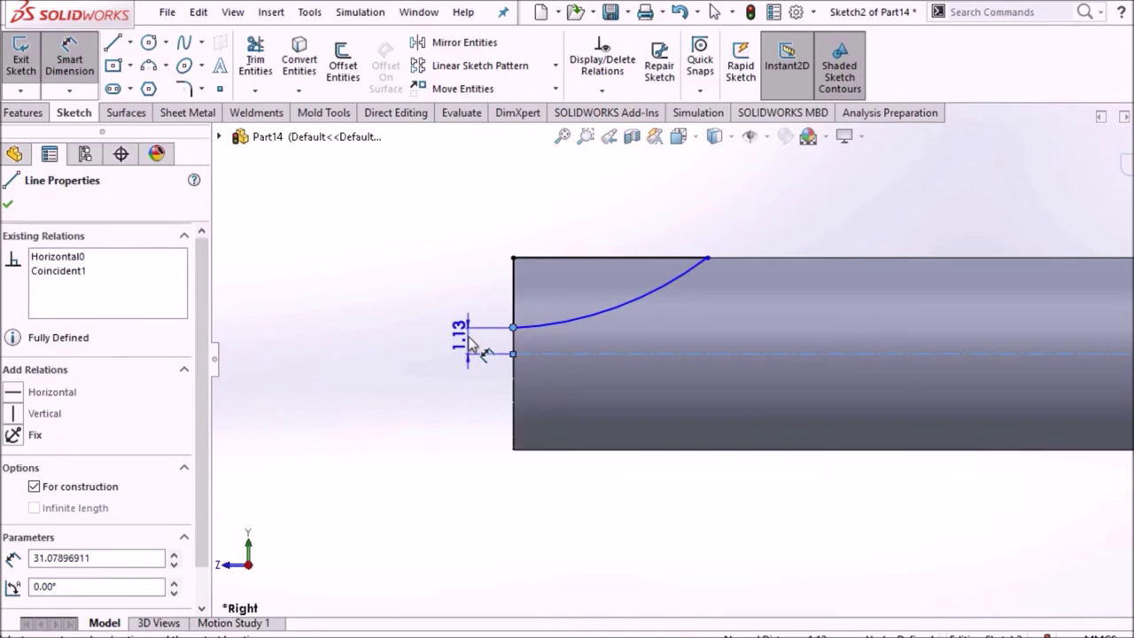
left_click(470, 344)
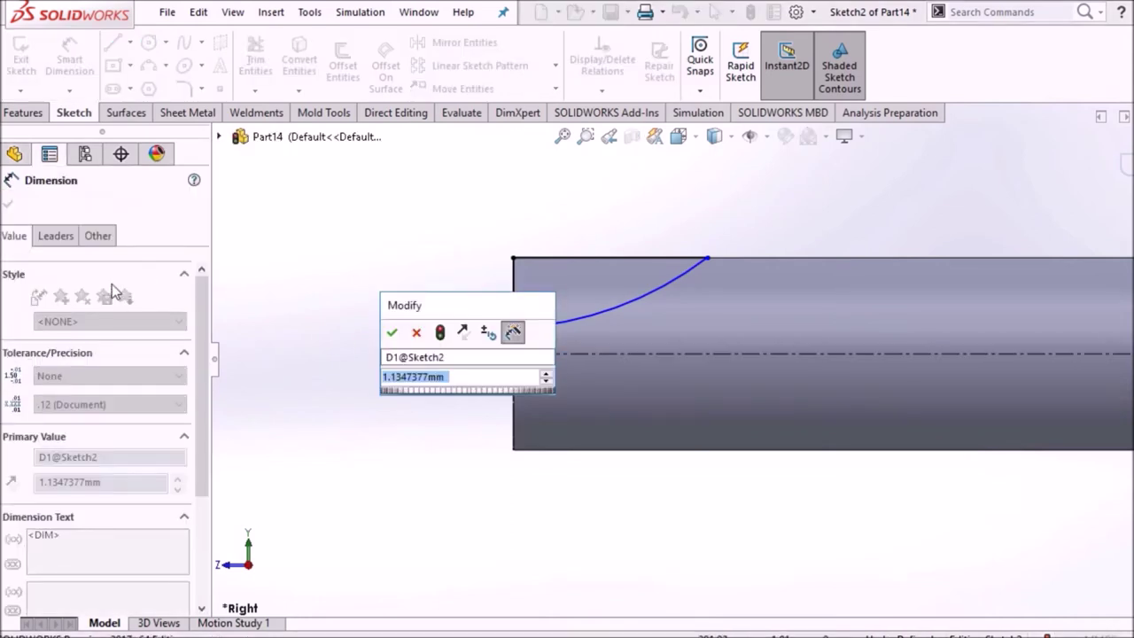
type("0.3")
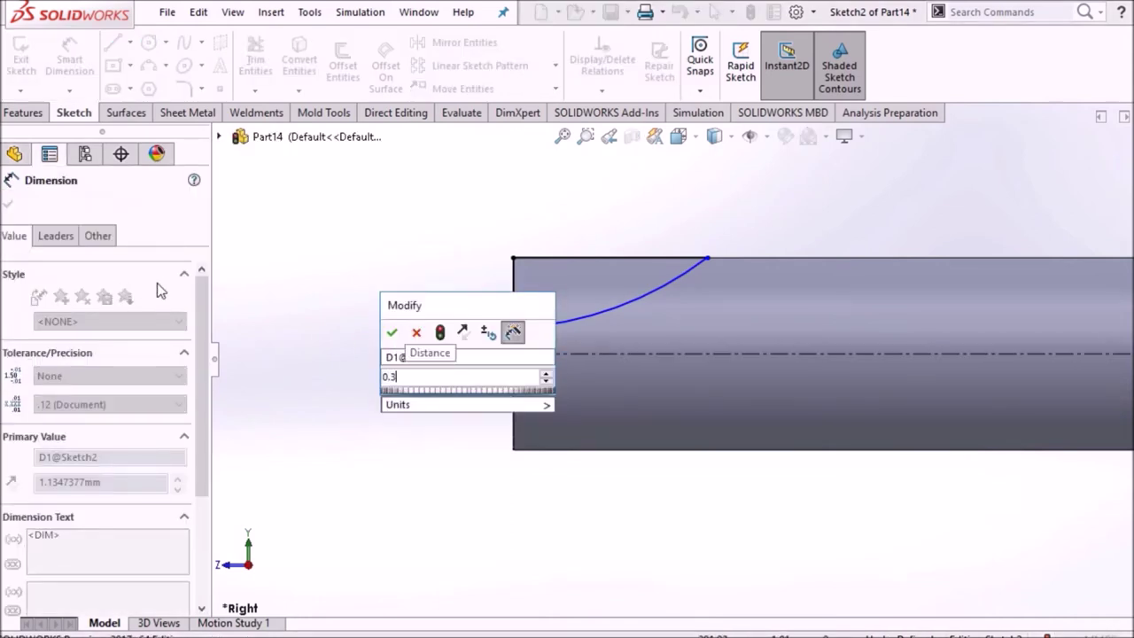
key("Return")
left_click(277, 272)
- Dimension the arc with a radius of 22.2 mm
scroll(701, 304, "down", 3)
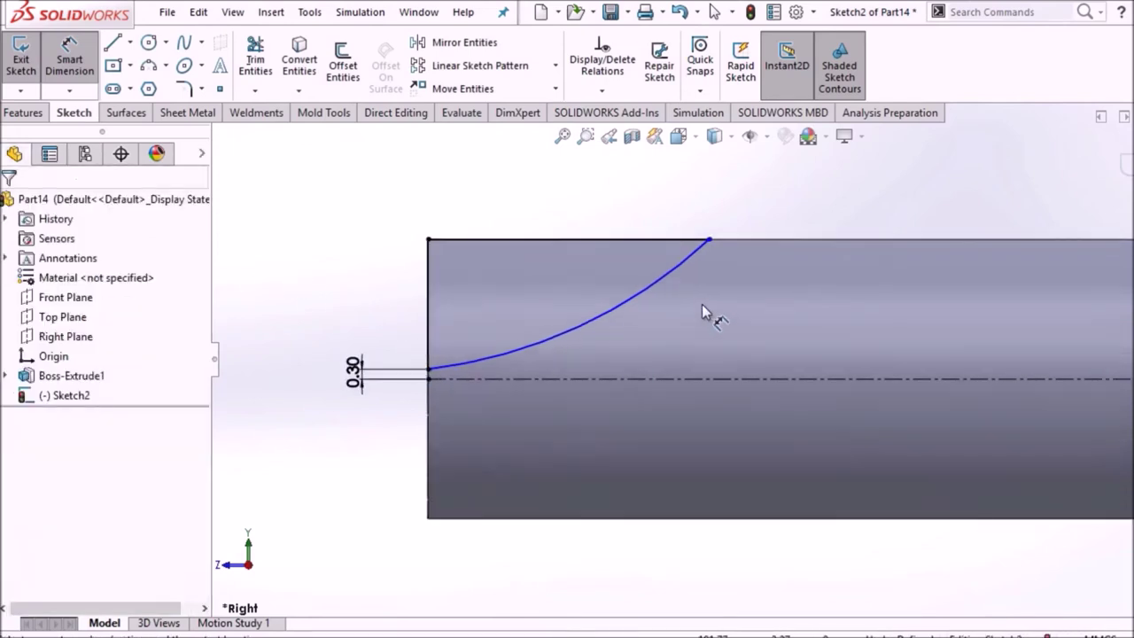
scroll(363, 406, "down", 3)
scroll(721, 324, "up", 2)
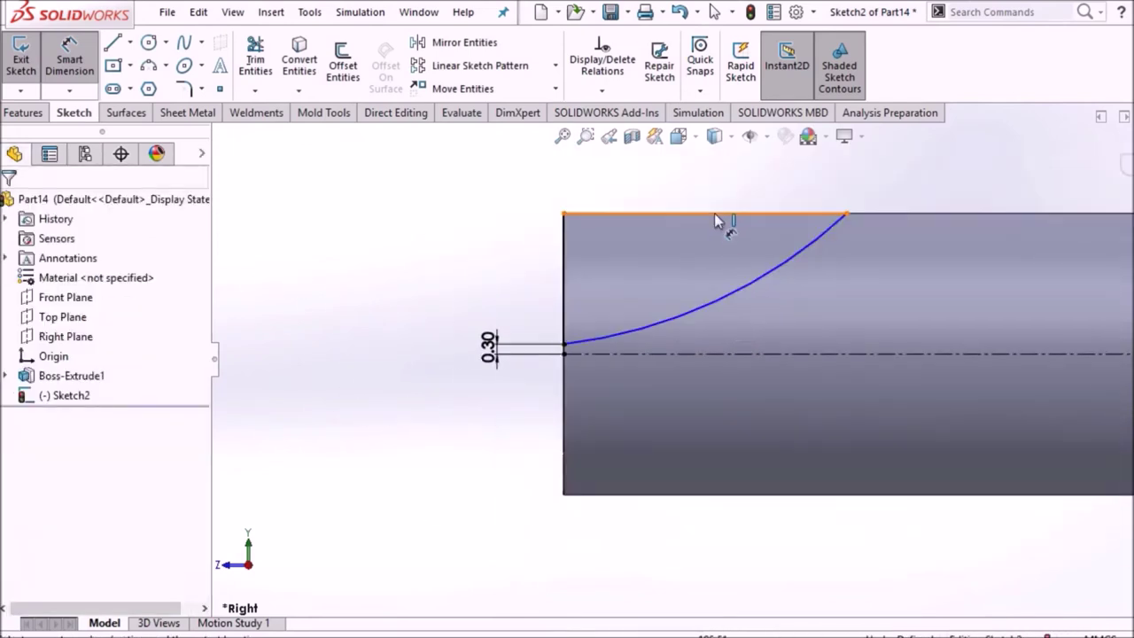
scroll(709, 239, "up", 1)
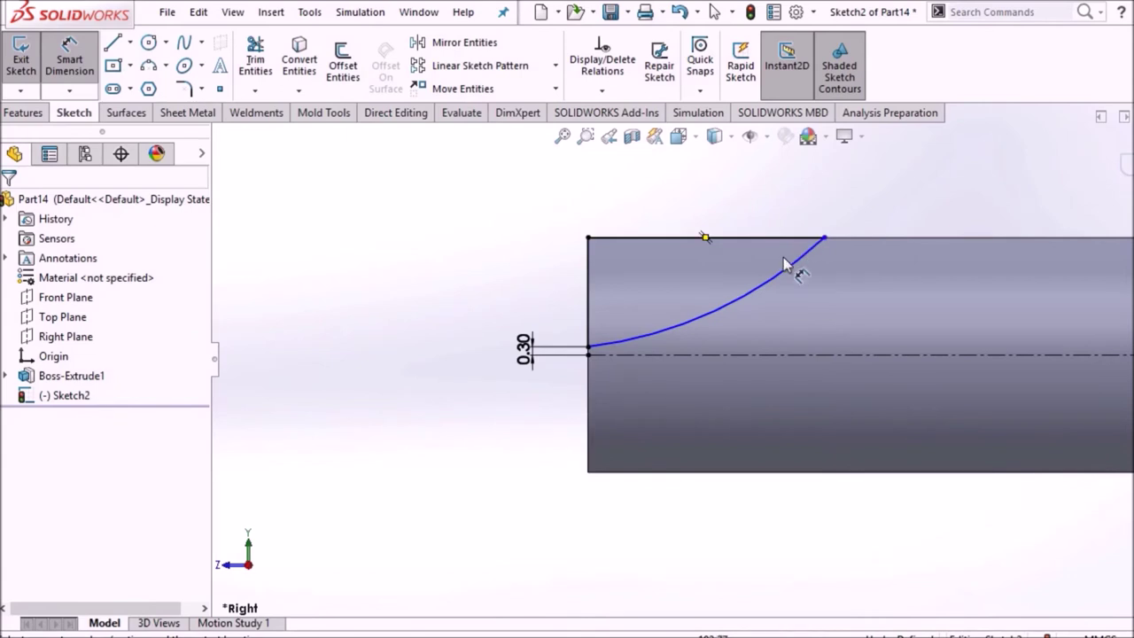
left_click(785, 286)
left_click(664, 207)
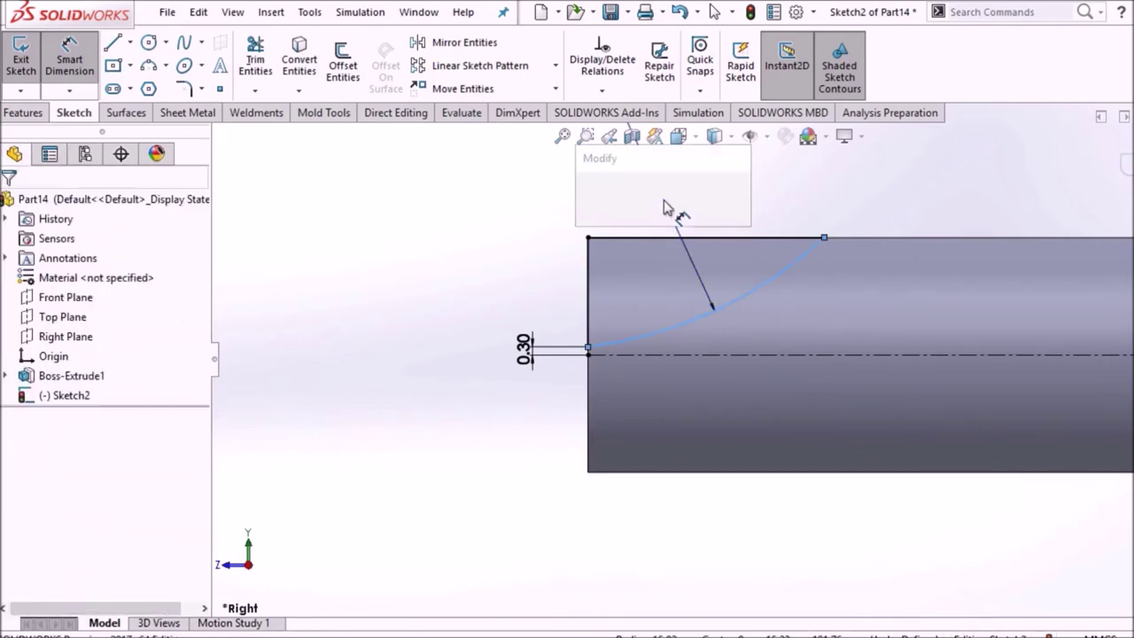
type("15.8")
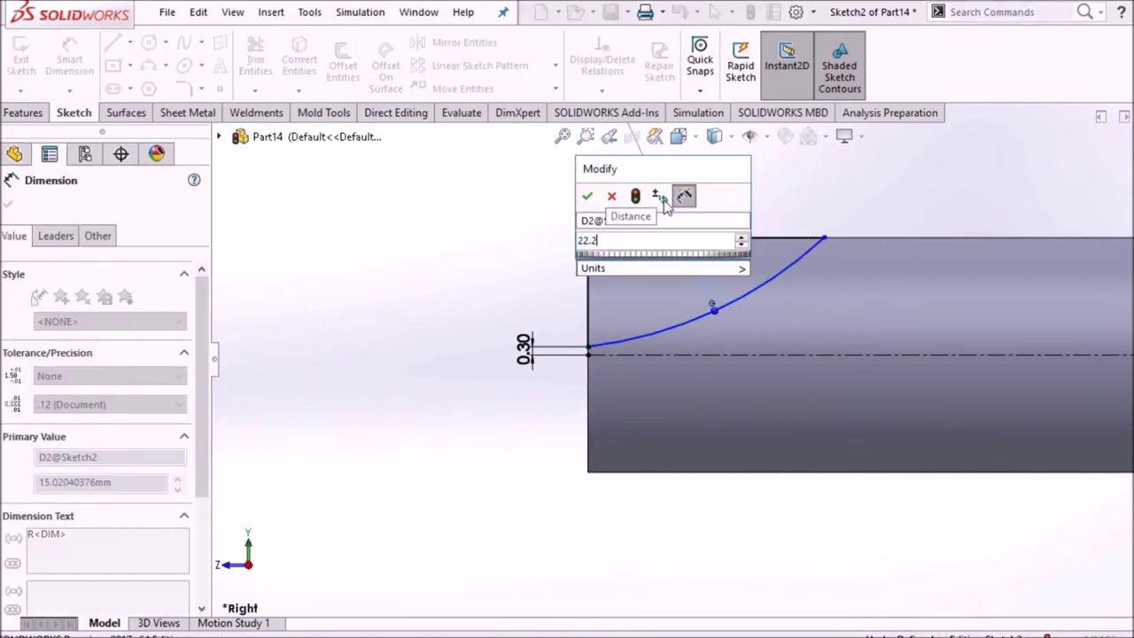
key("Return")
- Dimension the profile's horizontal line along the upper edge to 10.8 mm
left_click(645, 240)
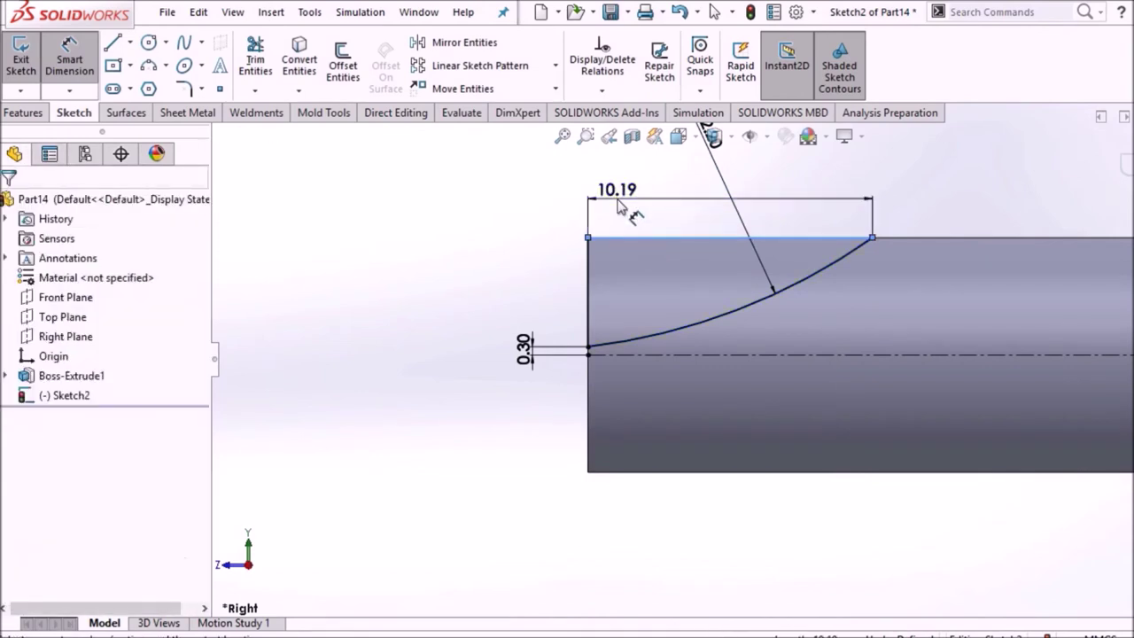
left_click(623, 199)
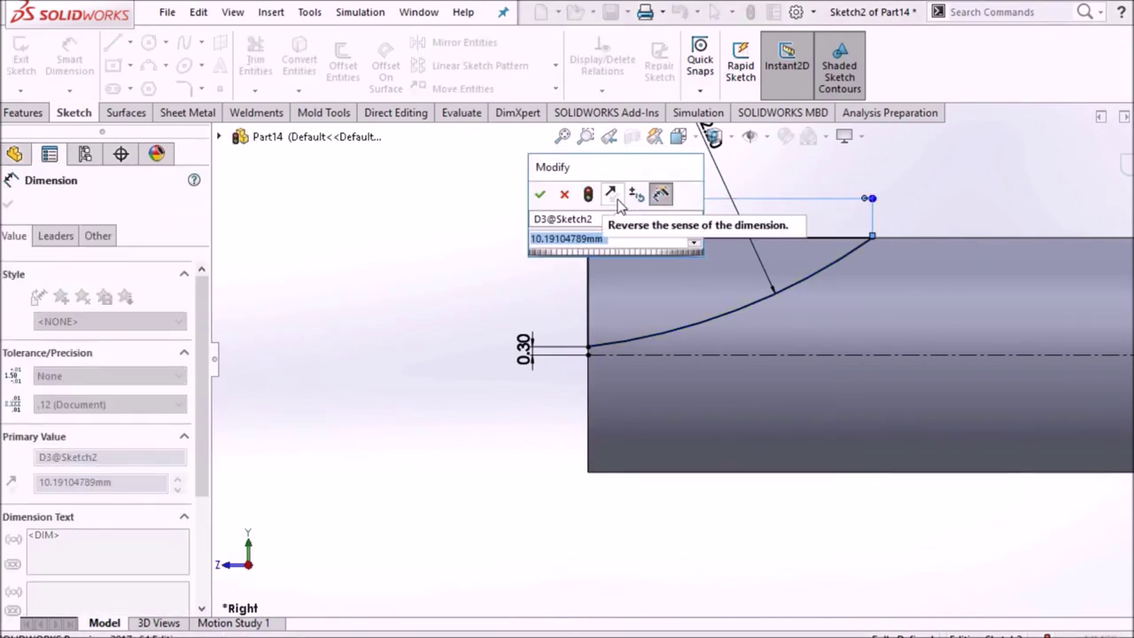
type("10.8")
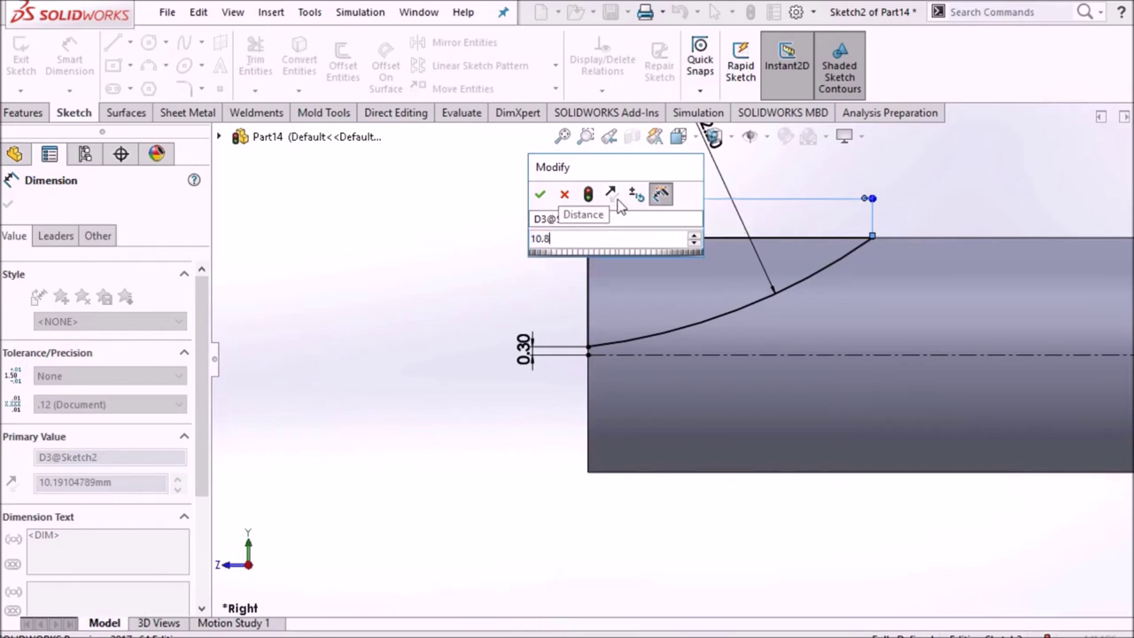
key("Return")
left_click(514, 248)
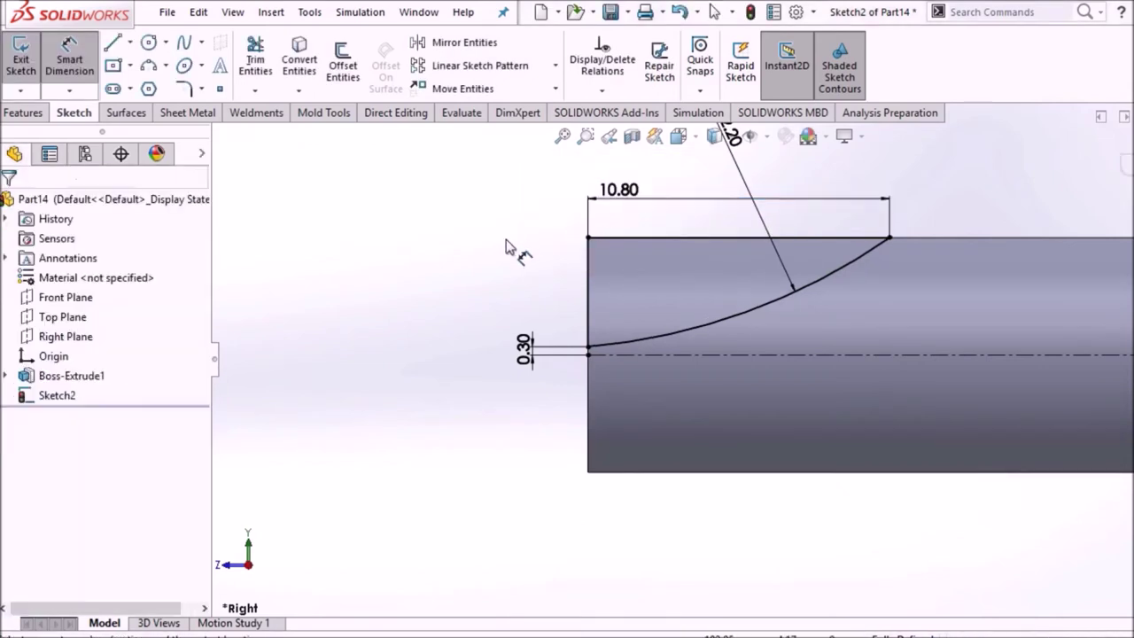
- Cut the closed profile out of the rod with a Mid Plane Extruded Cut of 12 mm
left_click(269, 67)
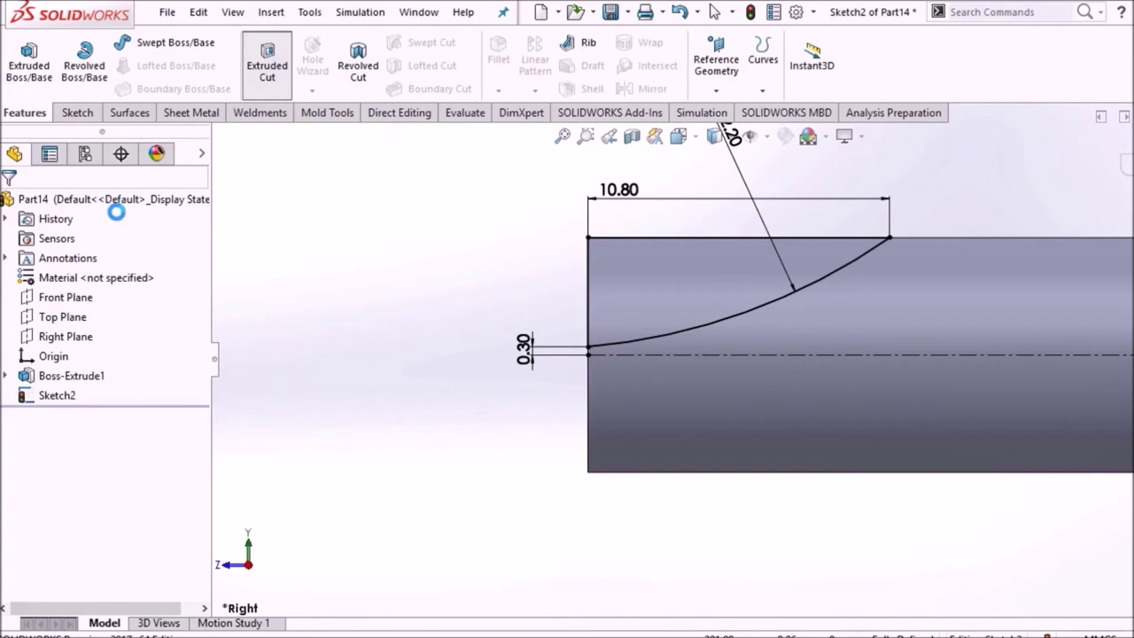
left_click(83, 312)
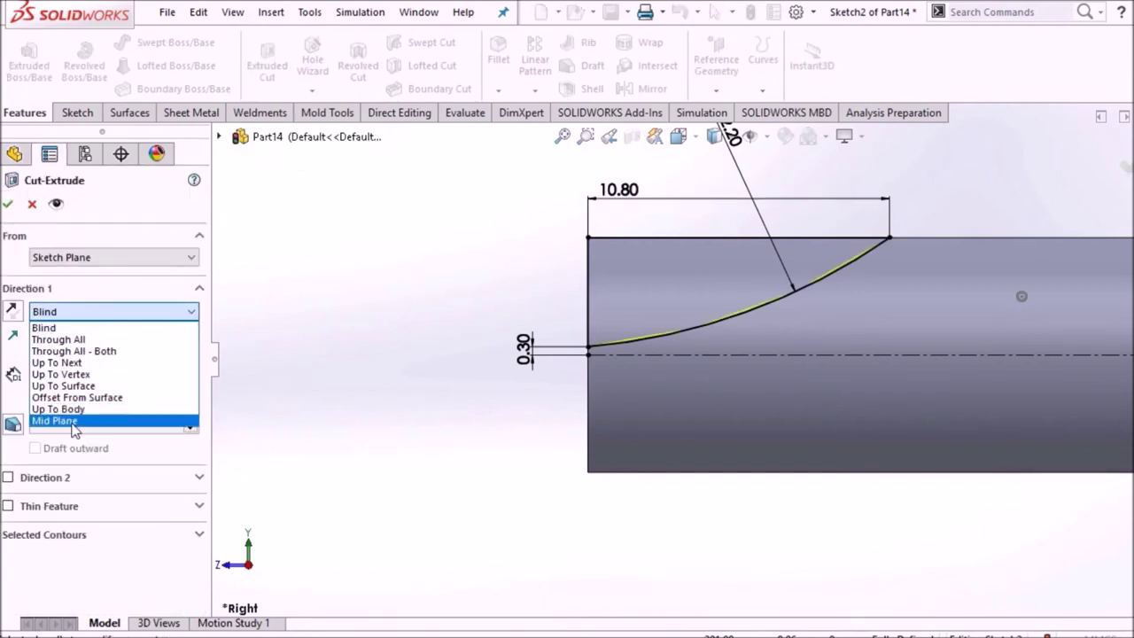
left_click(75, 421)
type("12")
key("Return")
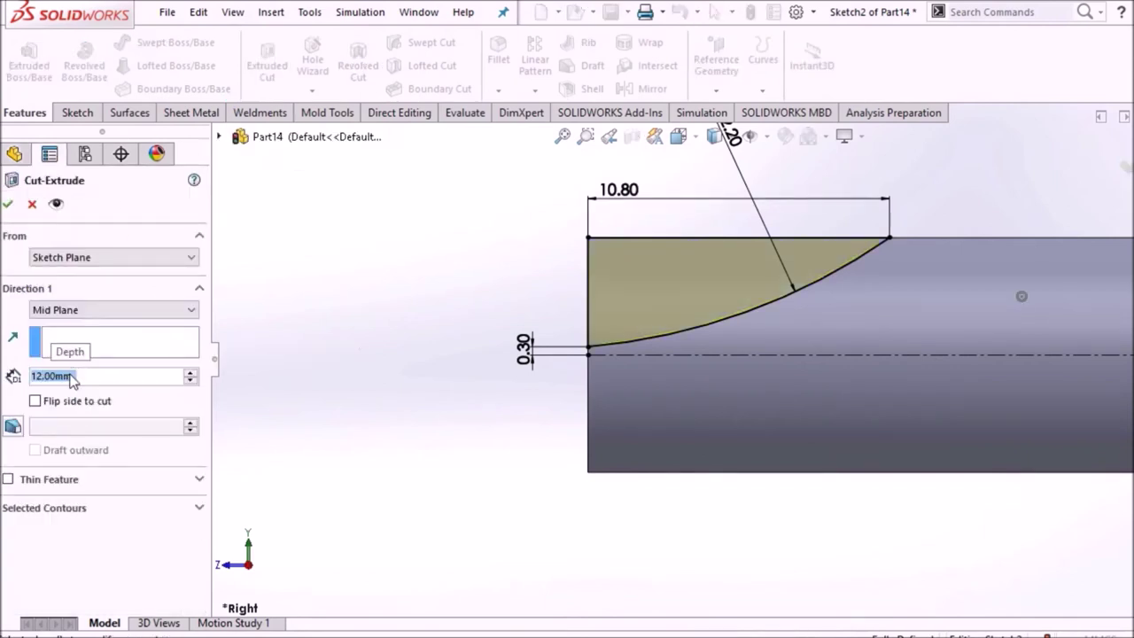
middle_click_drag(620, 271, 467, 320)
left_click(8, 204)
- Mirror the curved tip cut about the Top Plane to shape the opposite side of the blade
middle_click_drag(404, 297, 650, 222)
left_click(677, 140)
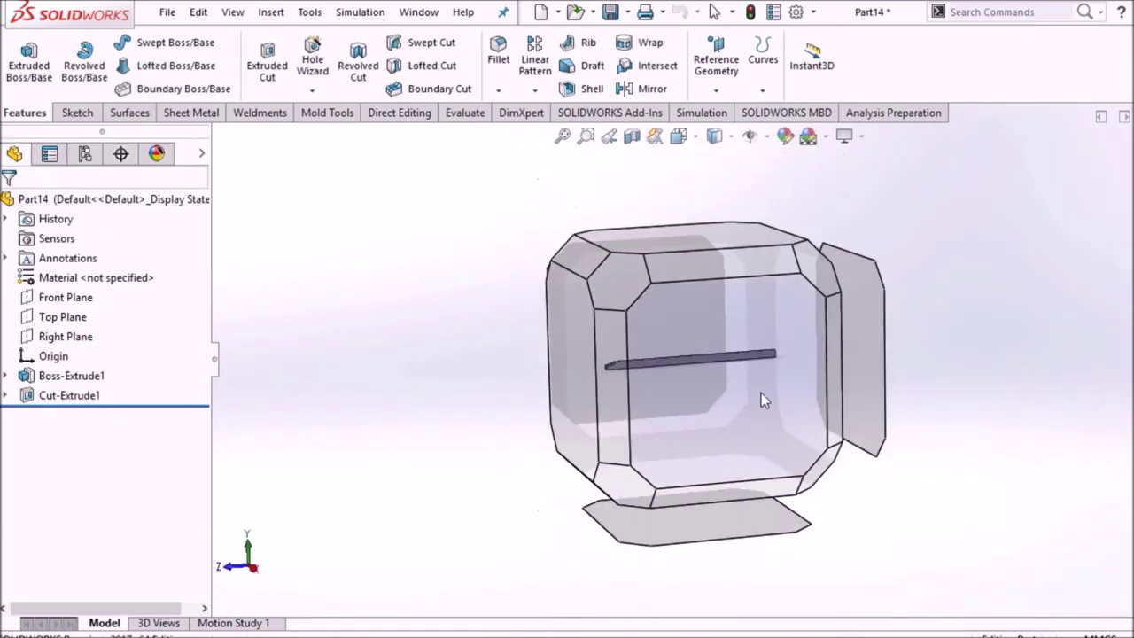
left_click(761, 393)
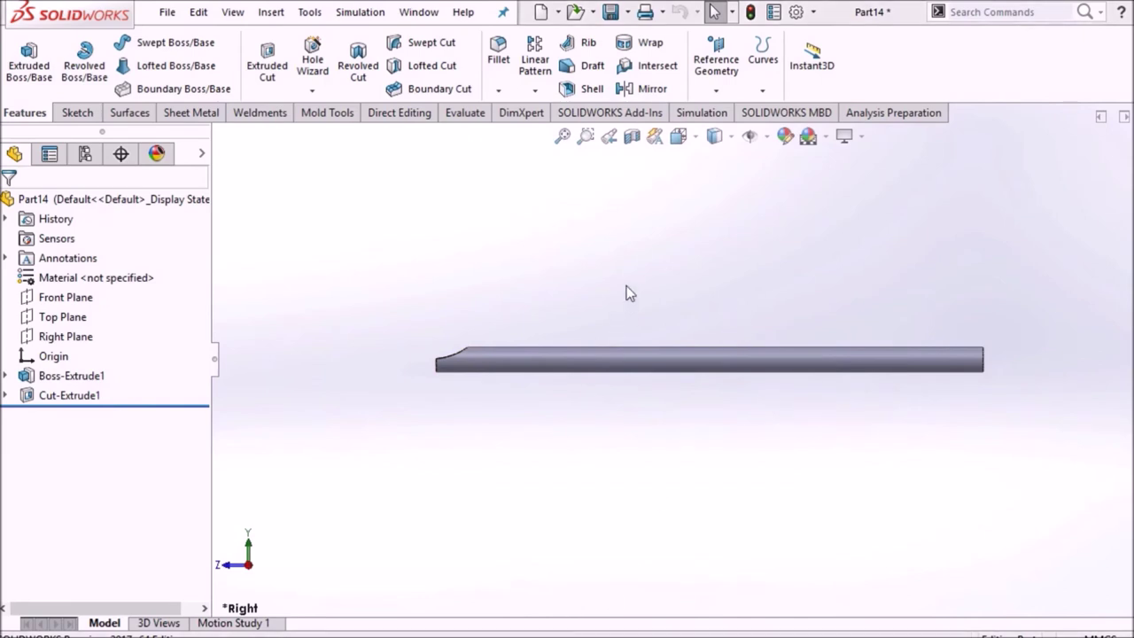
left_click(631, 91)
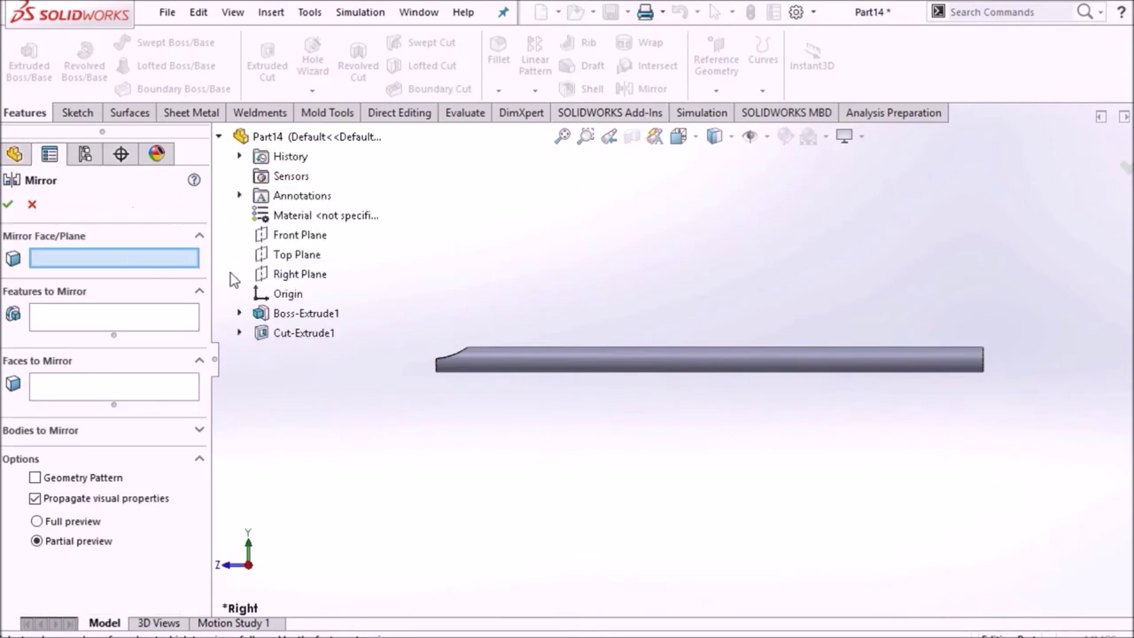
left_click(285, 257)
middle_click_drag(369, 360, 499, 356)
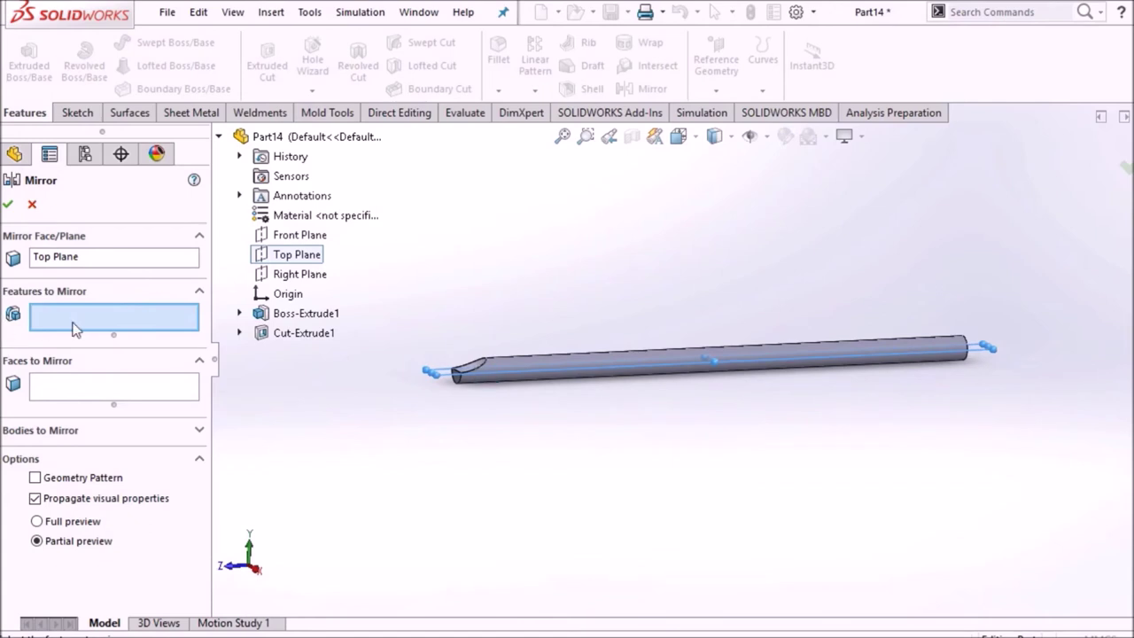
middle_click_drag(417, 295, 509, 373)
left_click(508, 399)
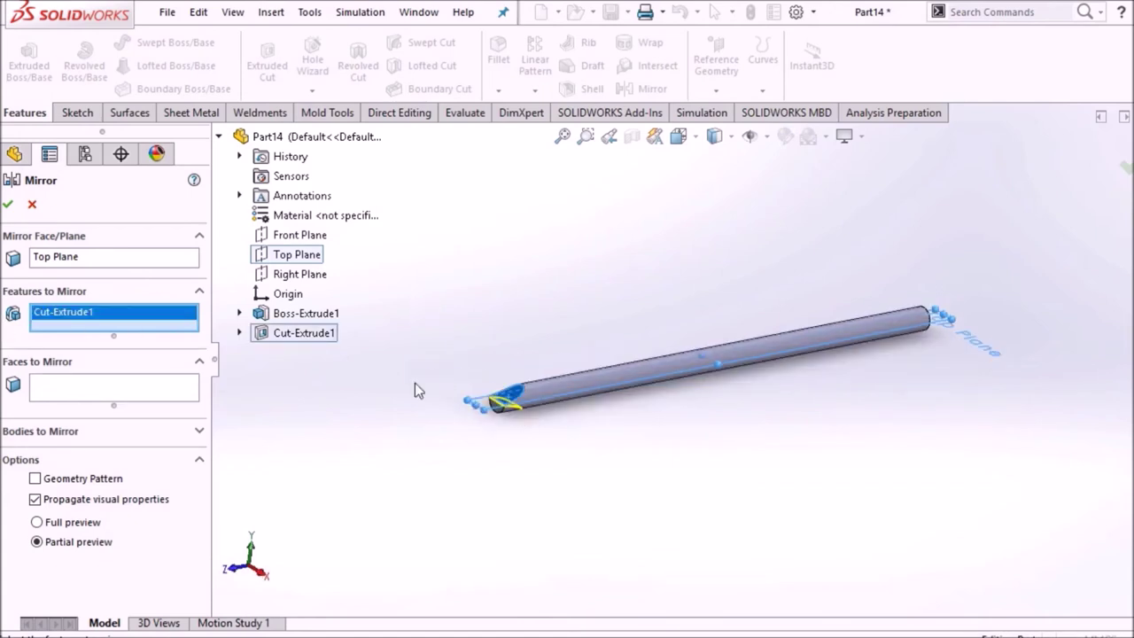
left_click(7, 205)
middle_click_drag(572, 289, 575, 254)
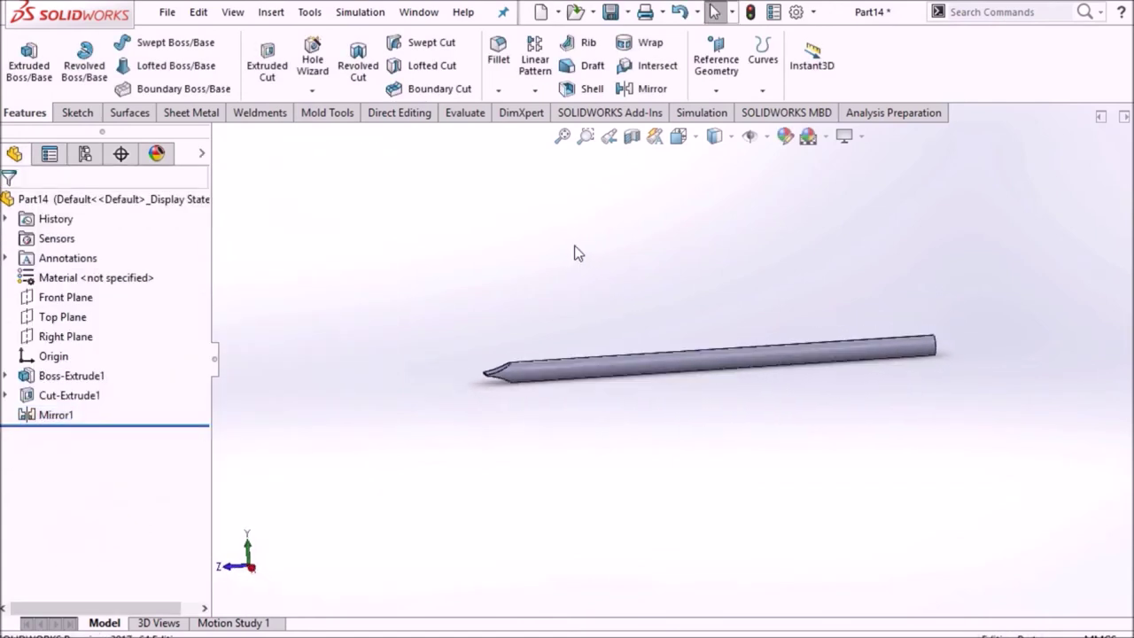
- Save the finished shaft part as a2 in the same folder as the handle part a1
left_click(679, 136)
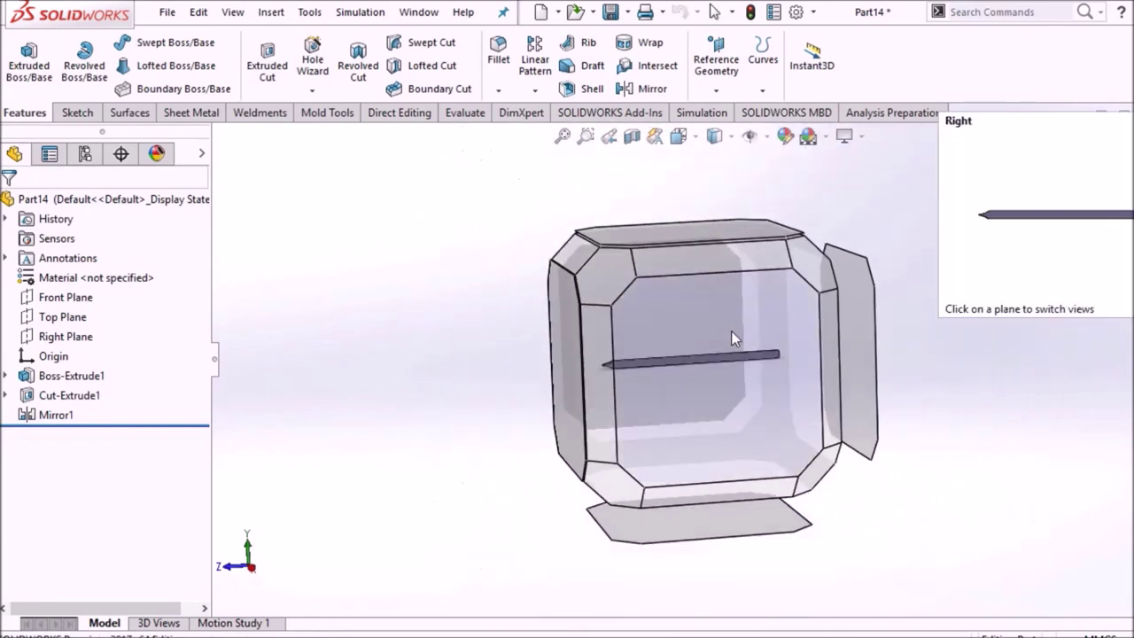
left_click(731, 331)
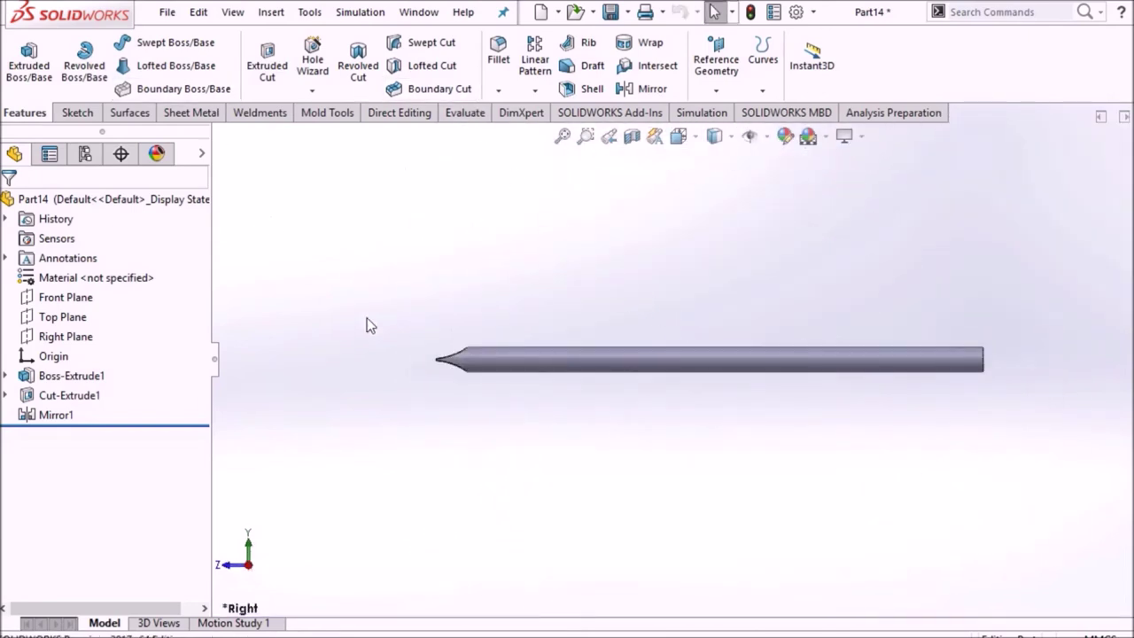
left_click(167, 13)
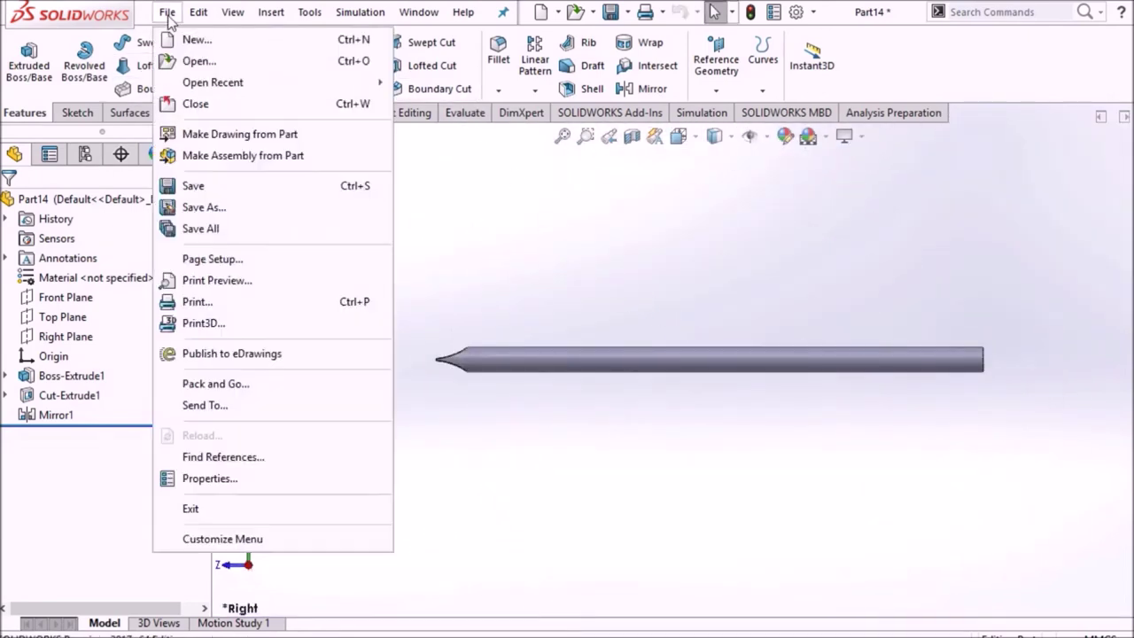
left_click(188, 222)
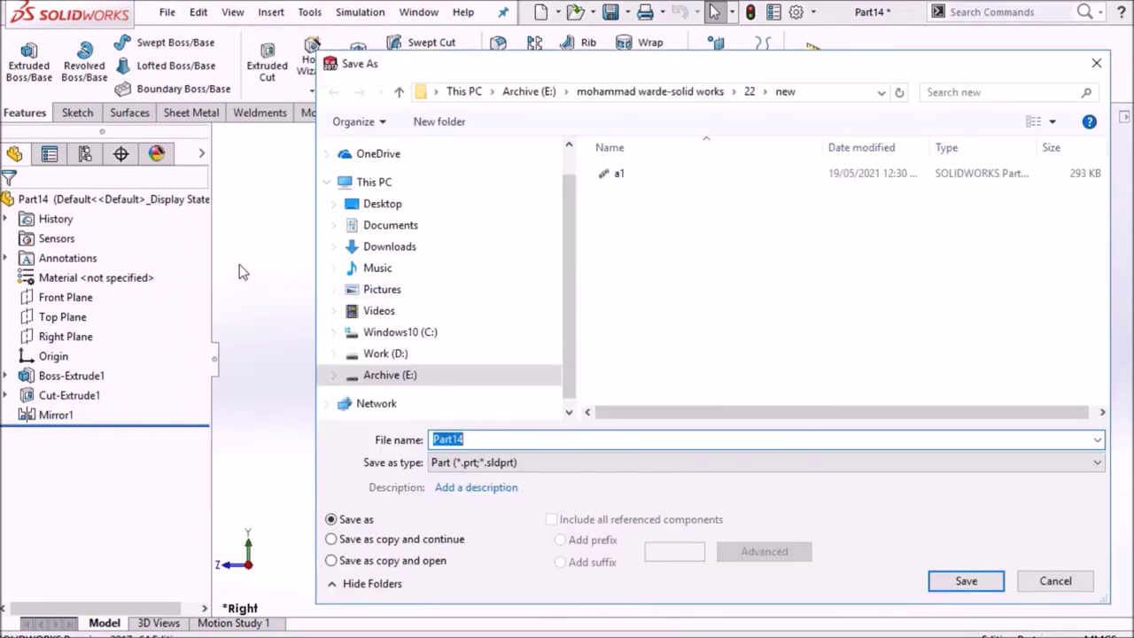
type("a1")
left_click(967, 581)
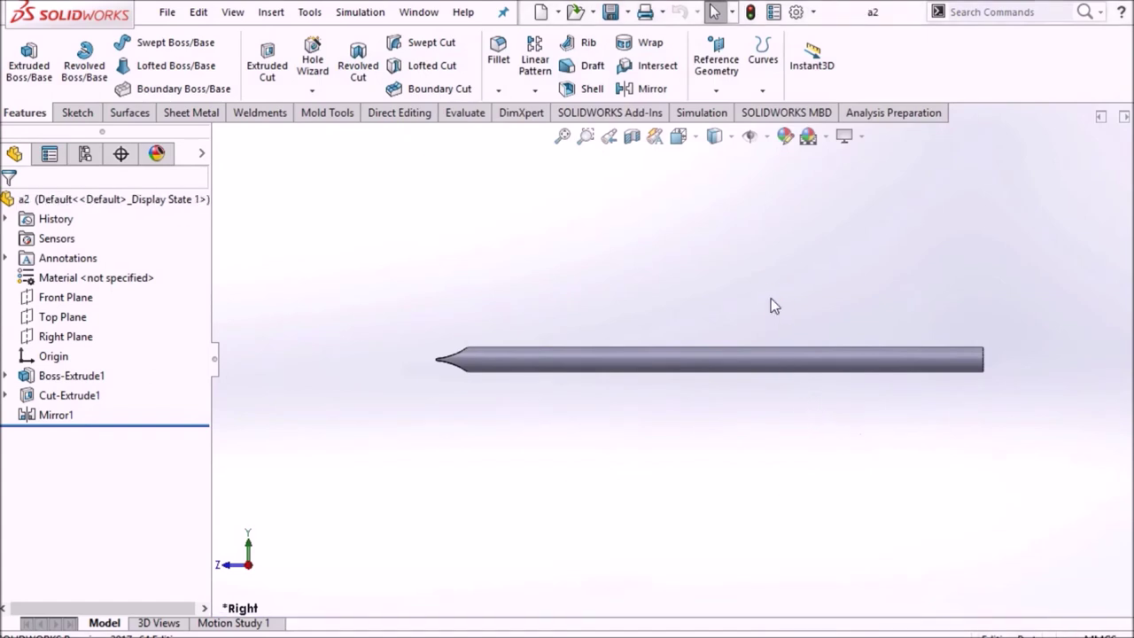
- Create a new assembly document
left_click(558, 13)
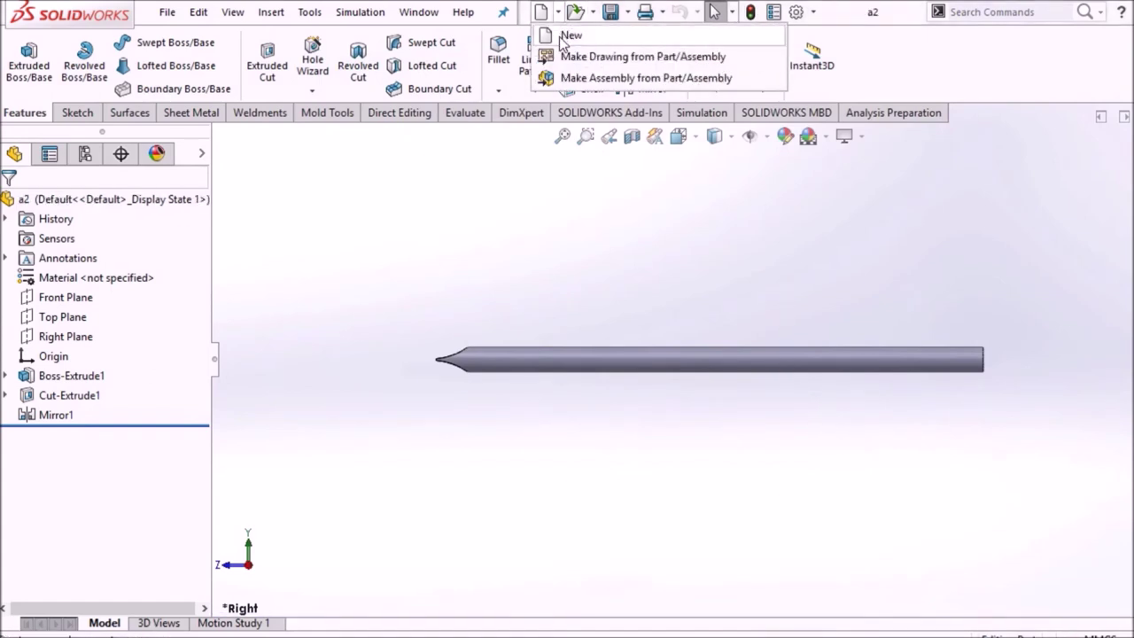
left_click(570, 35)
left_click(691, 413)
left_click(819, 576)
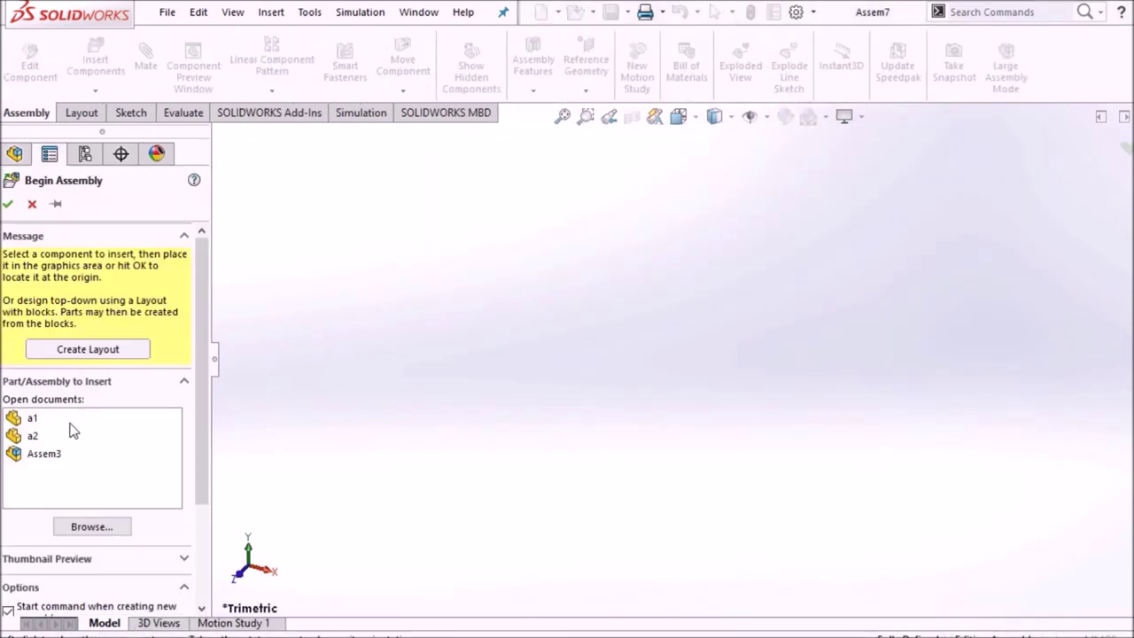
- Insert the handle part a1 into the assembly as its first component
left_click(32, 420)
left_click(8, 204)
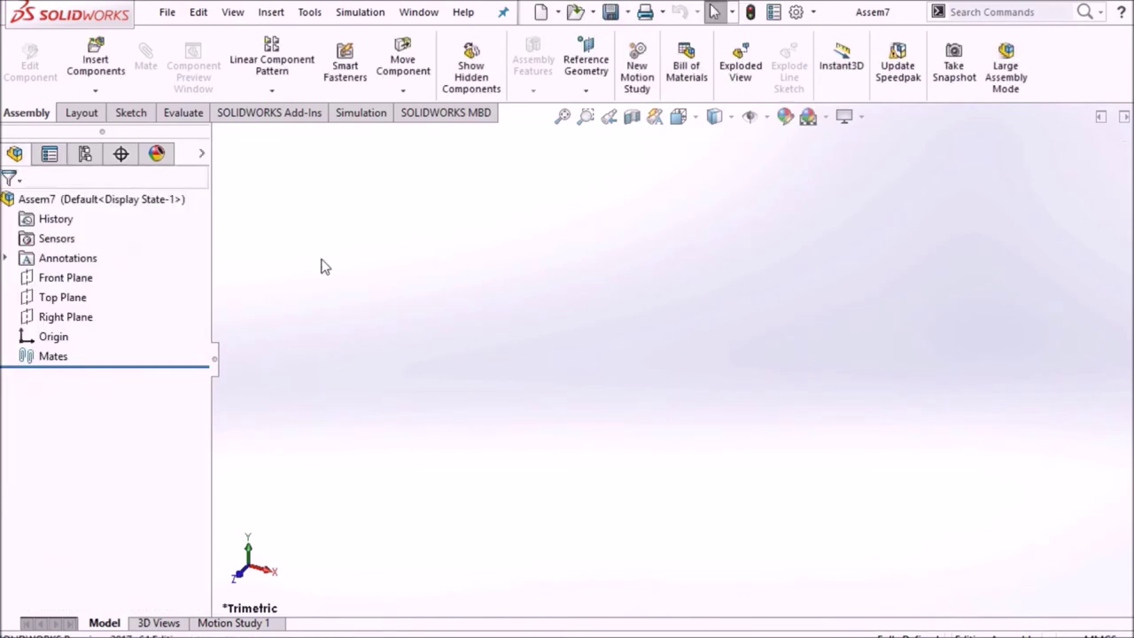
left_click(95, 62)
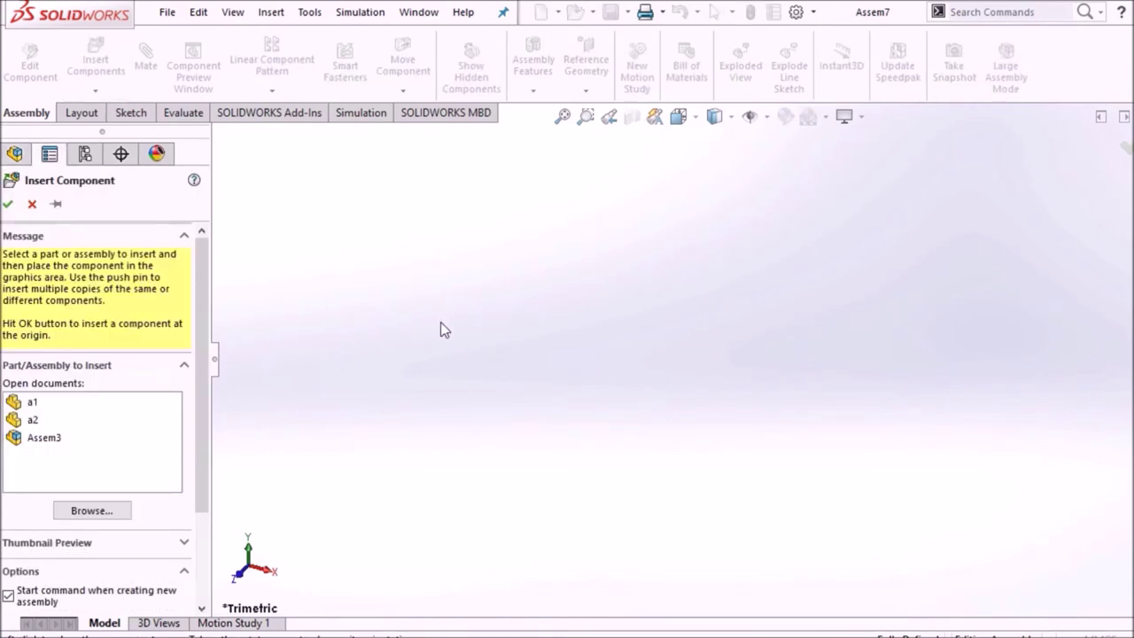
left_click(27, 403)
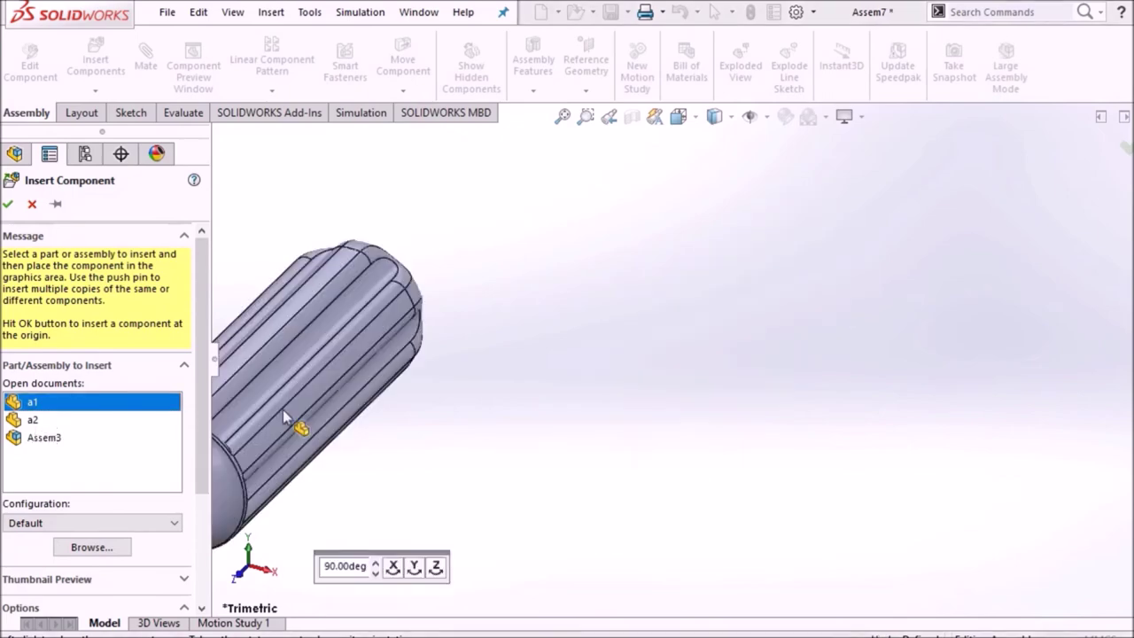
left_click(578, 343)
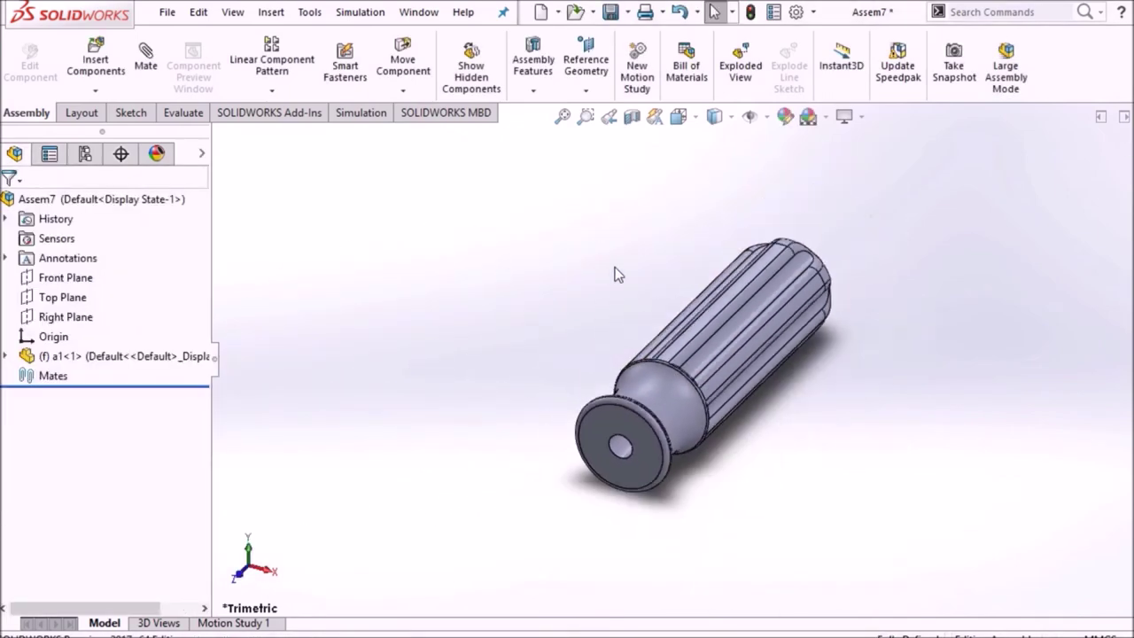
- Insert the shaft part a2 into the assembly and place it just above the handle in the Right view
left_click(679, 122)
left_click(789, 376)
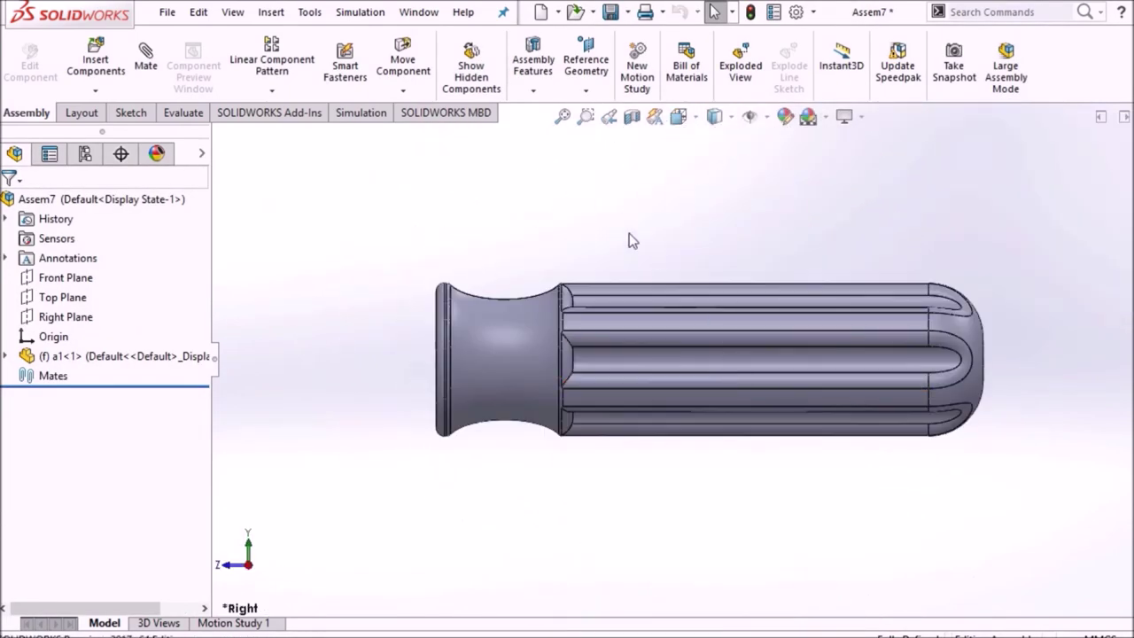
middle_click_drag(577, 270, 612, 271)
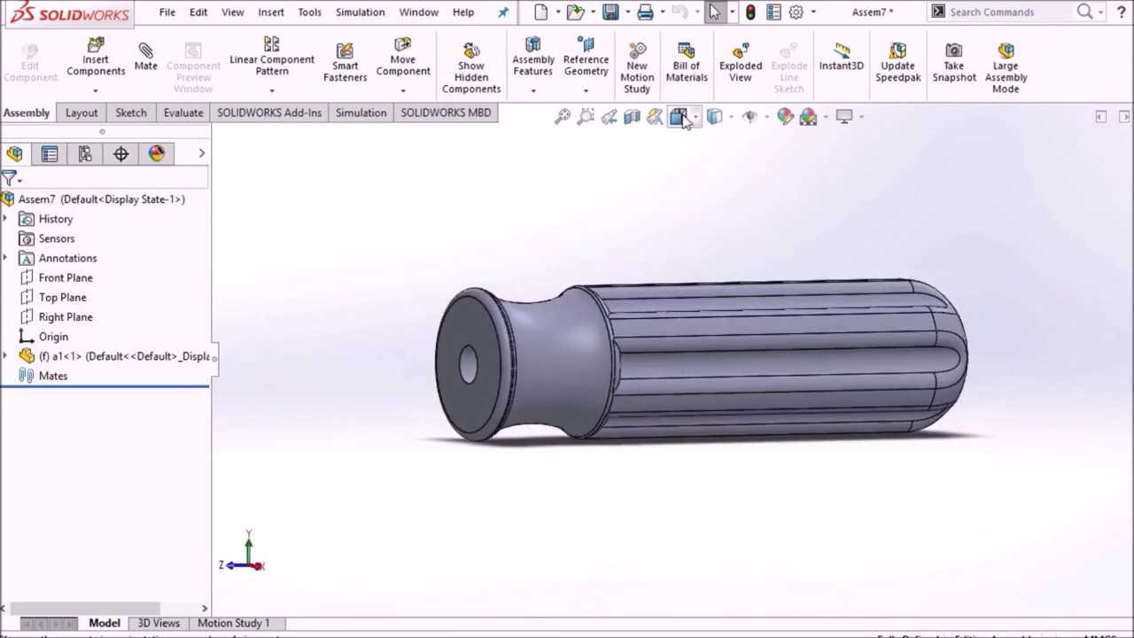
key("space")
left_click(729, 349)
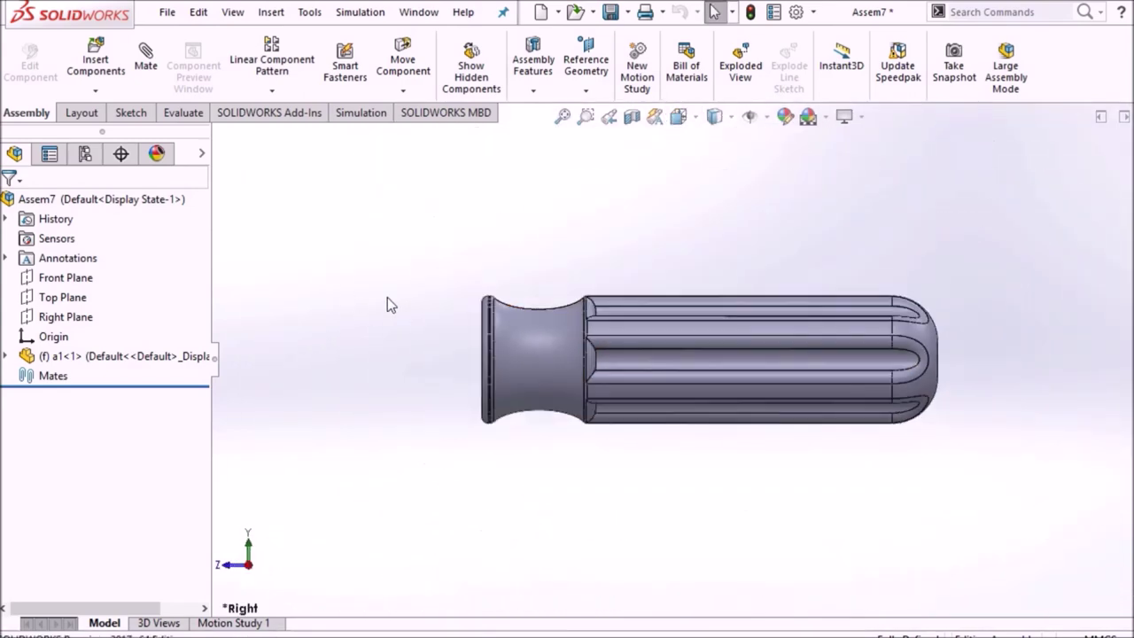
left_click(96, 62)
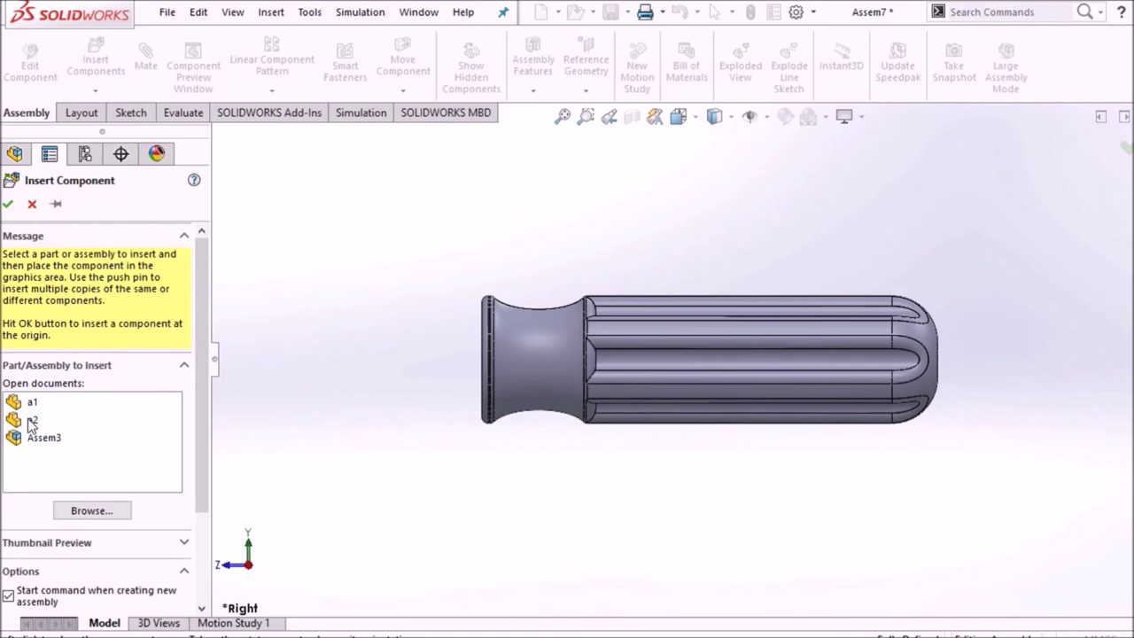
left_click(31, 421)
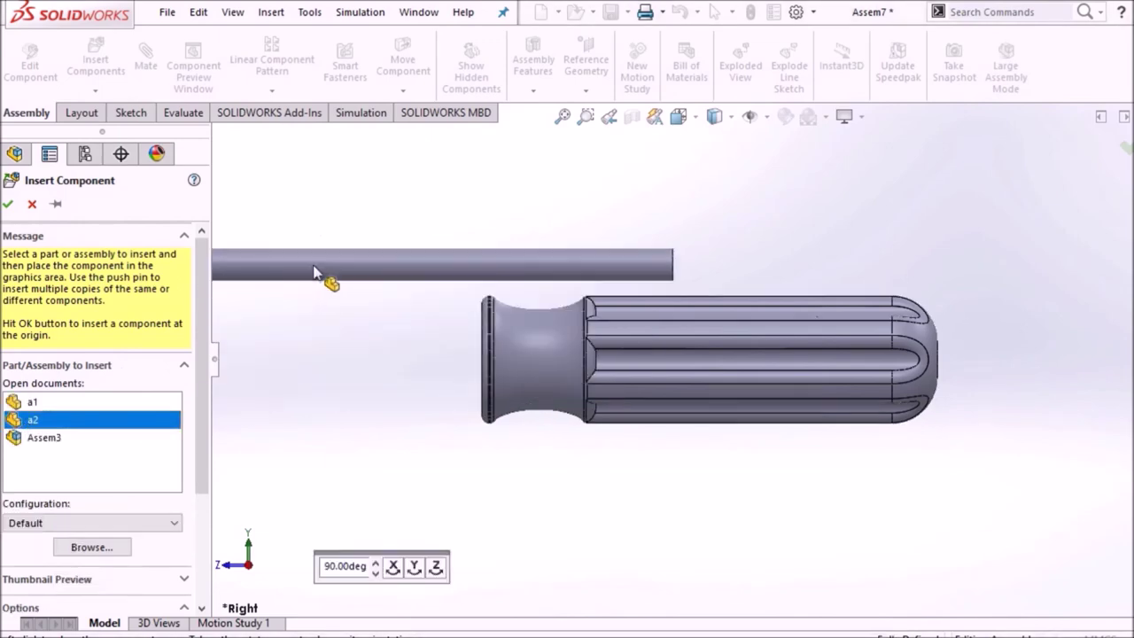
left_click(314, 273)
key("f")
- Mate the shaft's cylindrical face concentric with the hole in the handle
left_click(519, 307)
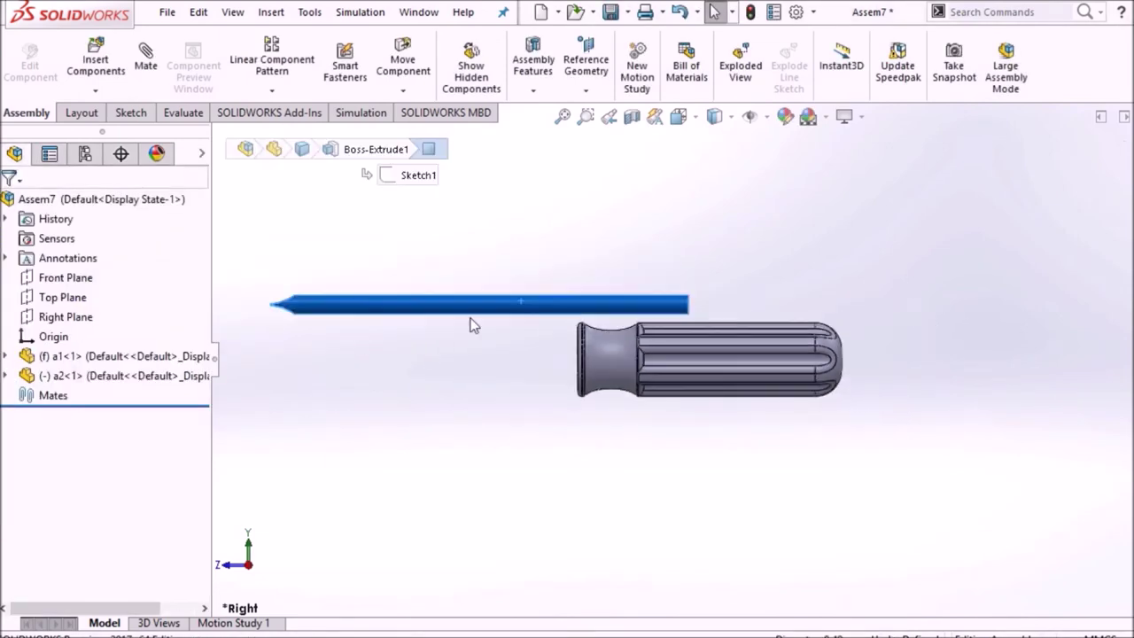
left_click(145, 58)
middle_click_drag(506, 379, 577, 381)
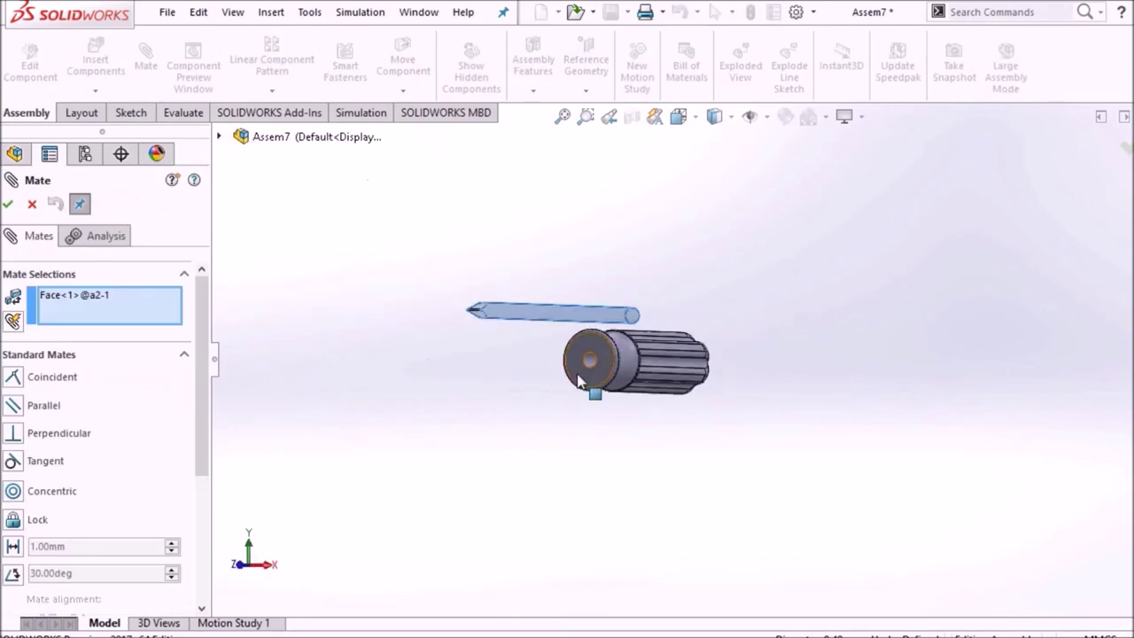
left_click(618, 354)
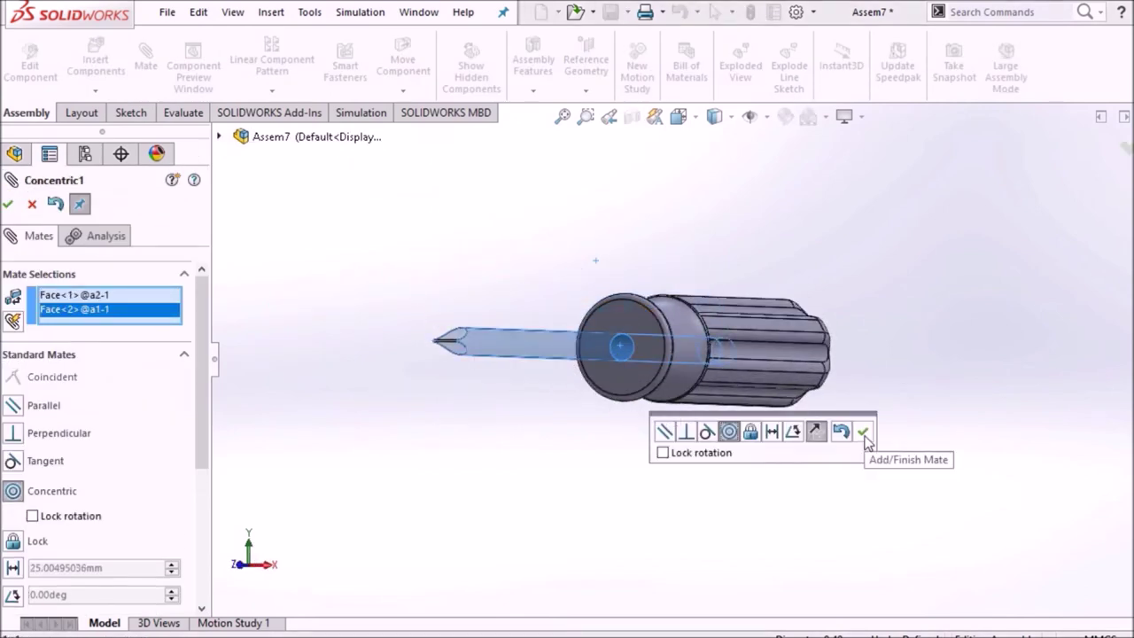
left_click(865, 437)
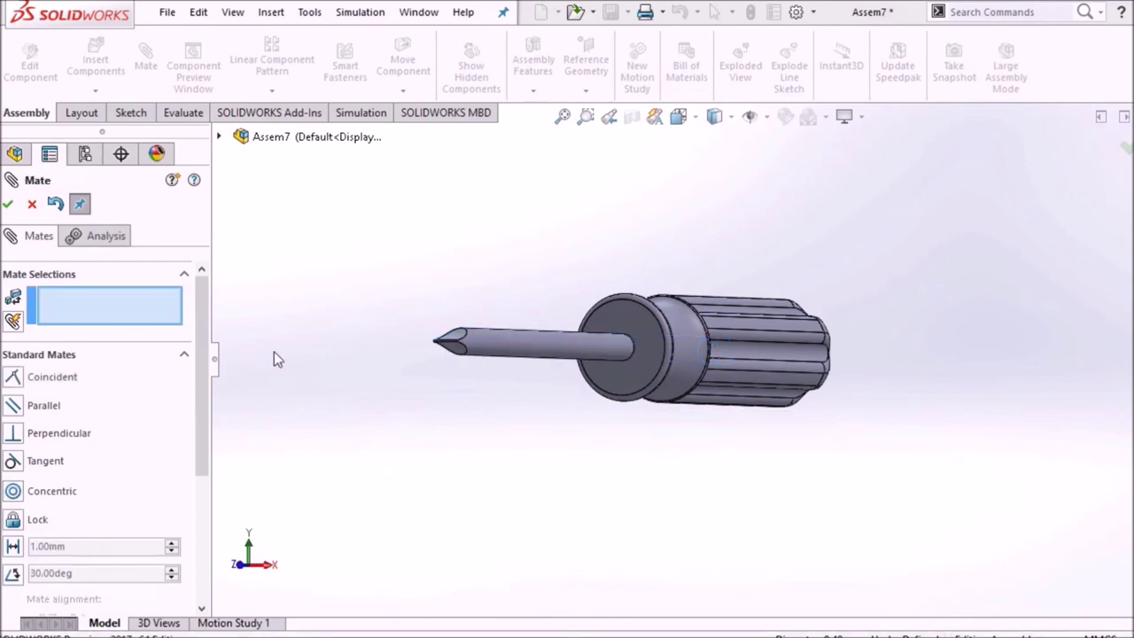
left_click(8, 203)
- Pull the shaft out of the handle and mate its end face coincident with the bottom face of the handle's hole
middle_click_drag(470, 286, 543, 356)
left_click_drag(543, 356, 342, 395)
middle_click_drag(663, 370, 752, 350)
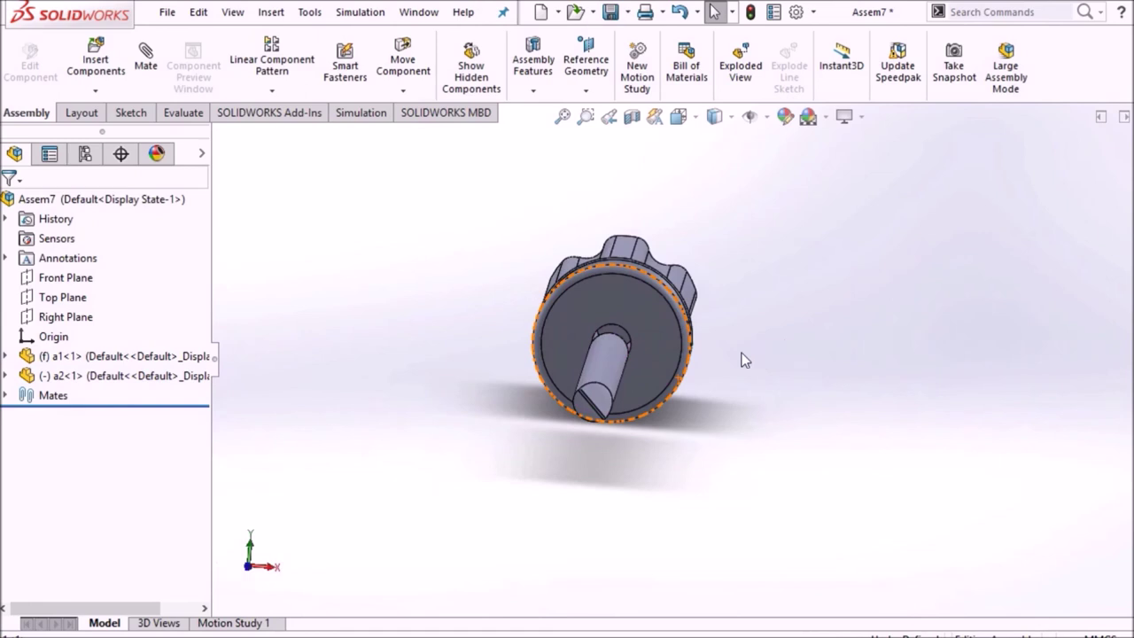
scroll(572, 320, "up", 4)
left_click(580, 318)
scroll(650, 387, "down", 3)
mouse_move(650, 387)
middle_mouse_down()
mouse_move(568, 416)
mouse_move(647, 372)
middle_mouse_up()
left_click(147, 60)
left_click(706, 360)
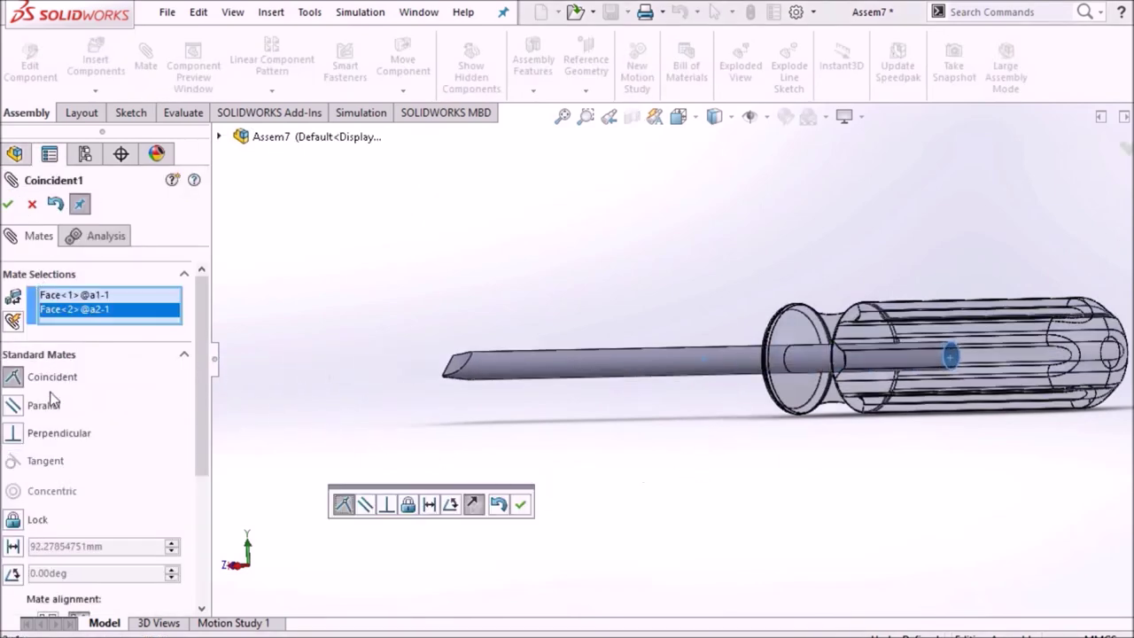
left_click(9, 204)
left_click(9, 205)
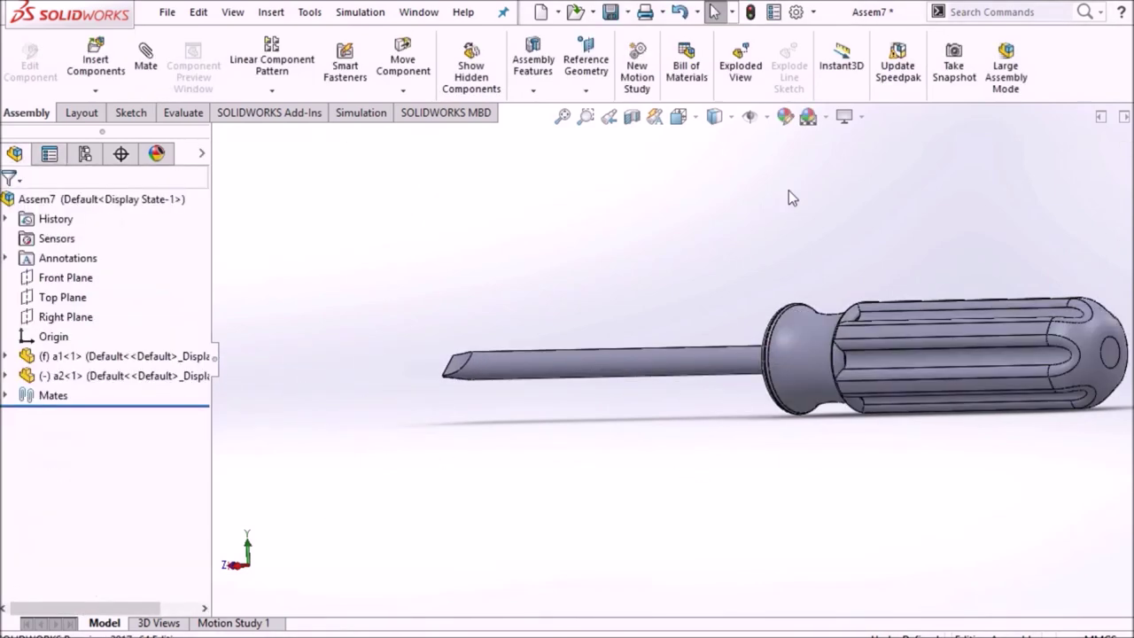
- Turn the shaft about its axis until the flat blade tip is seen edge-on in the Right view
left_click(678, 116)
left_click(637, 362)
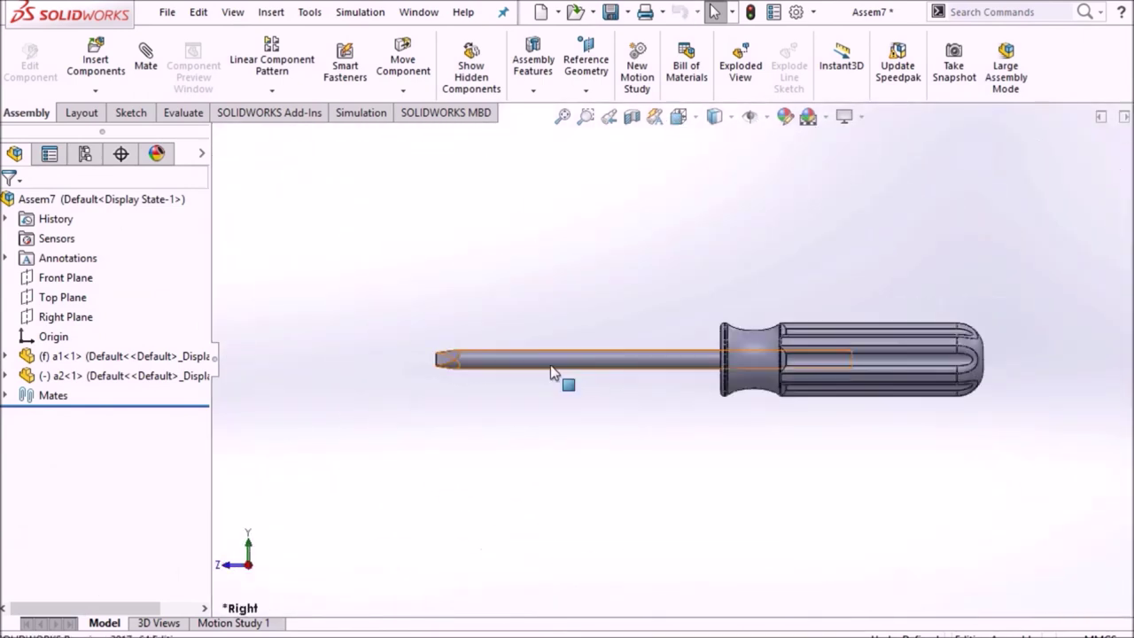
left_click(554, 359)
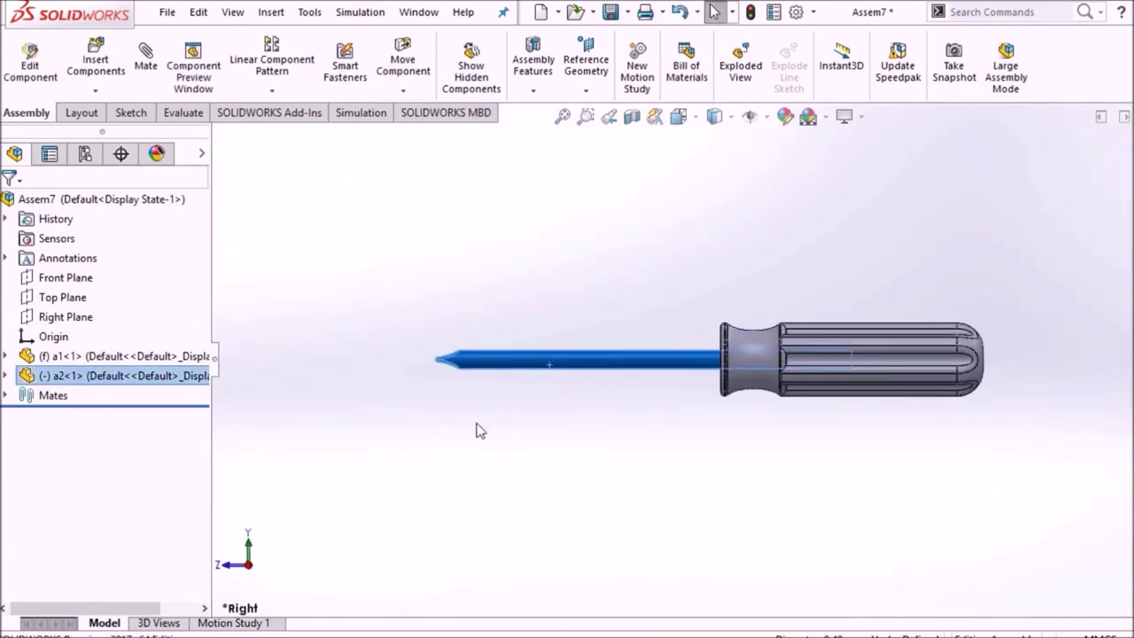
left_click(273, 439)
- Mate the Top Plane of handle a1 coincident with the Top Plane of shaft a2 and collapse both component trees
left_click(9, 376)
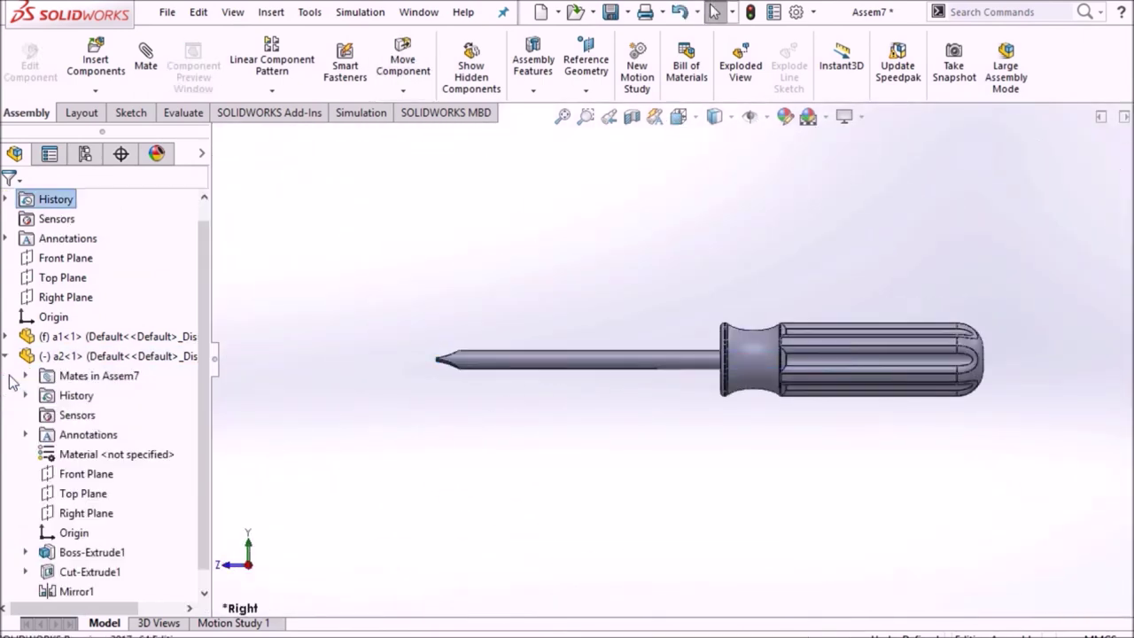
left_click(78, 492)
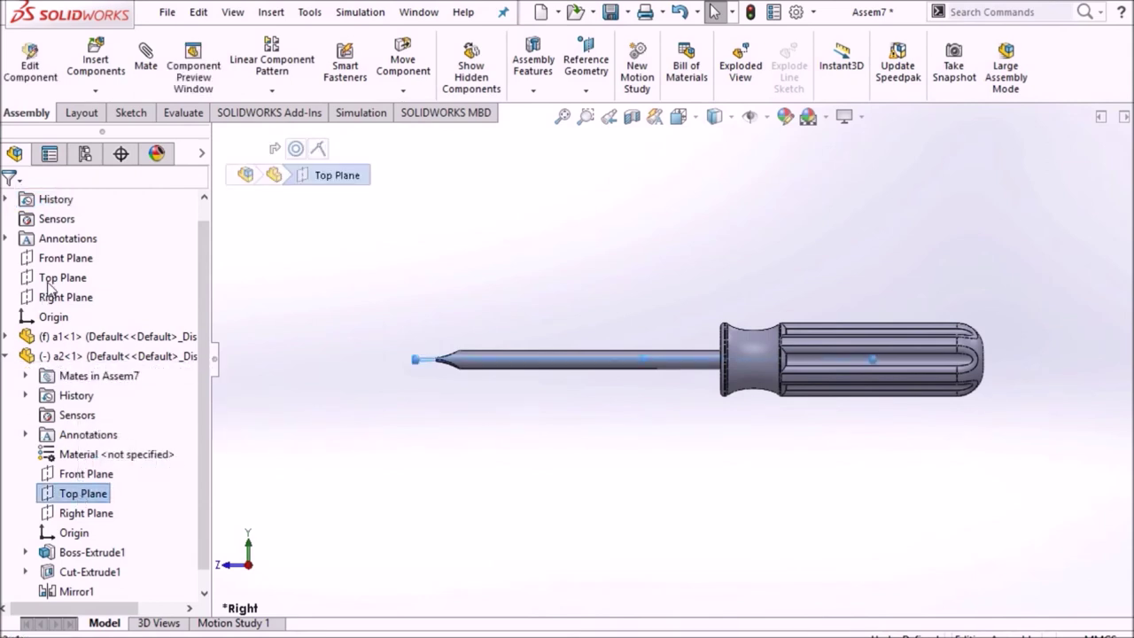
left_click(6, 336)
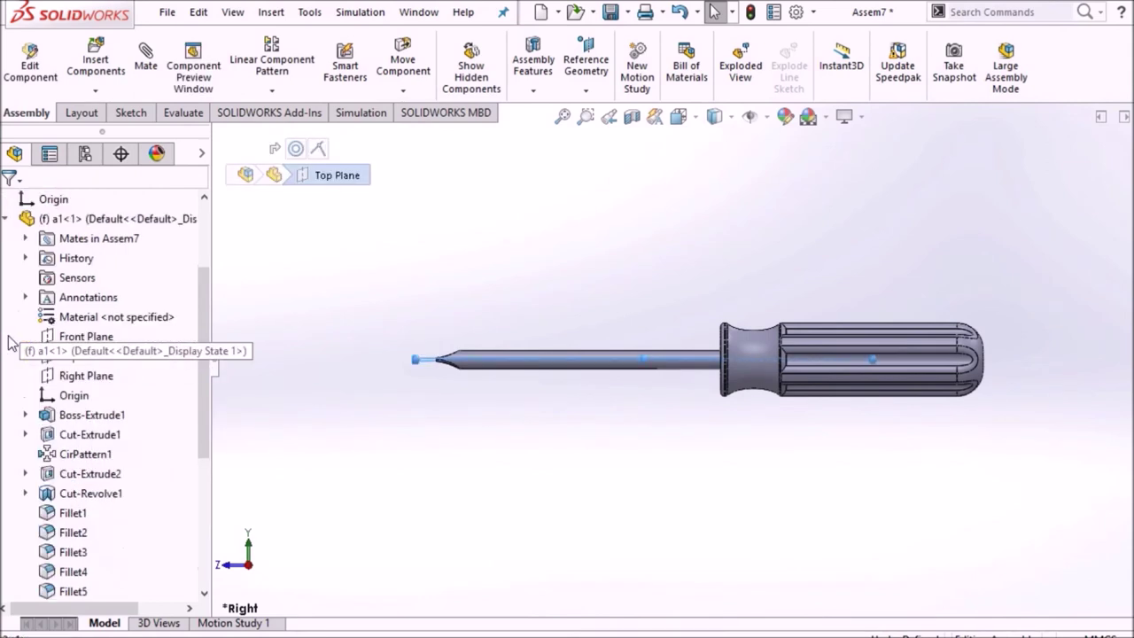
left_click(89, 339)
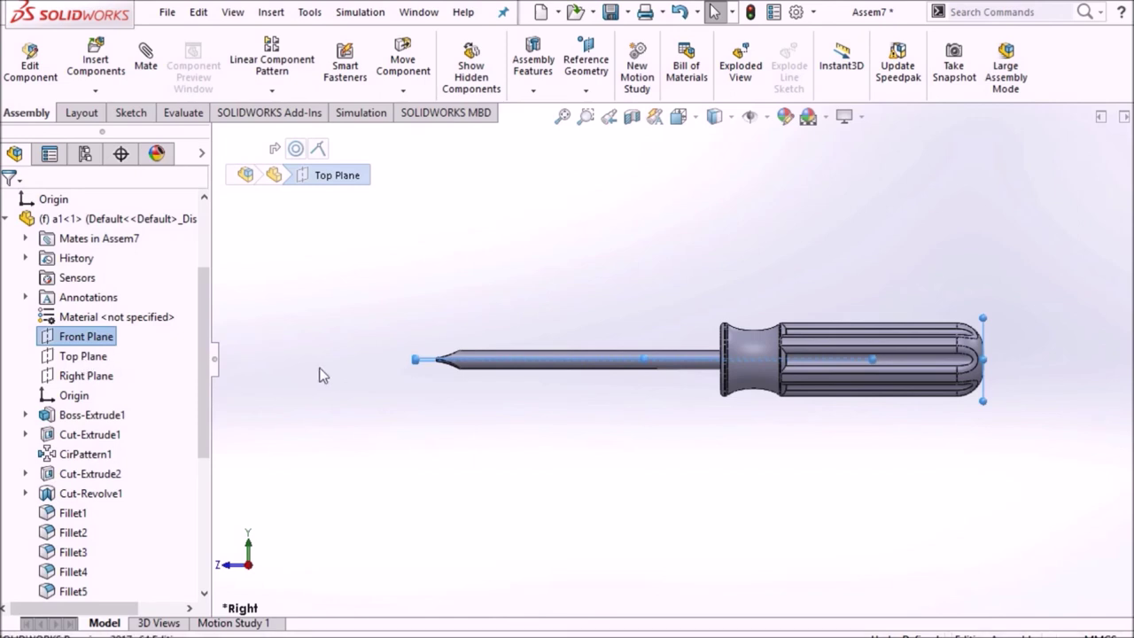
left_click(135, 354)
left_click(85, 356)
left_click_drag(199, 412, 227, 514)
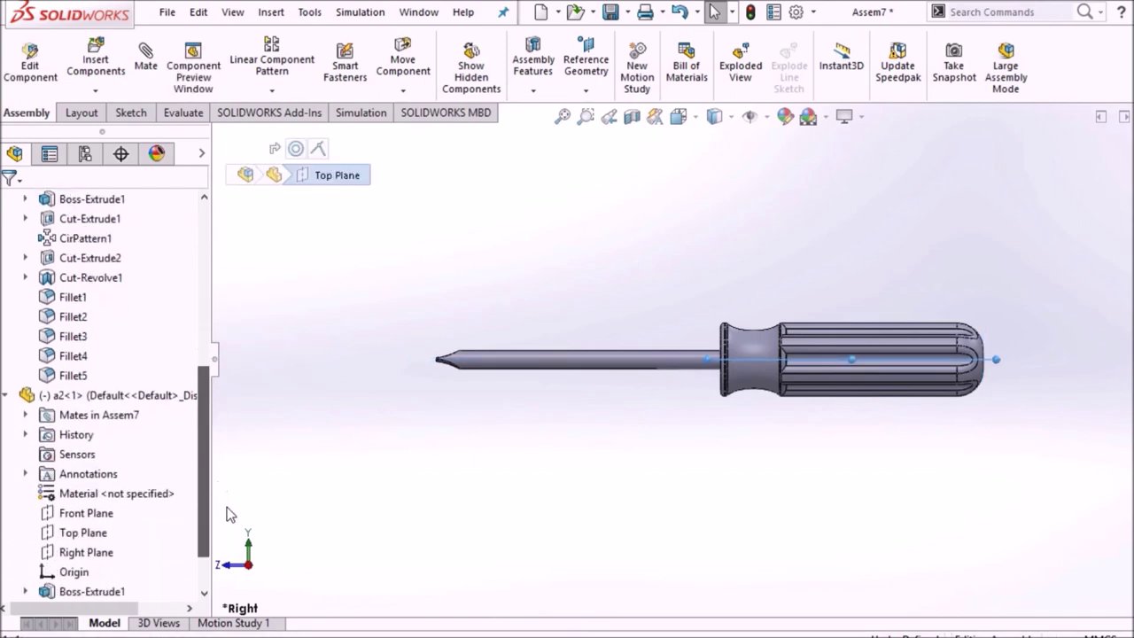
left_click(105, 533, "ctrl")
left_click(146, 69)
left_click(12, 202)
left_click(12, 202)
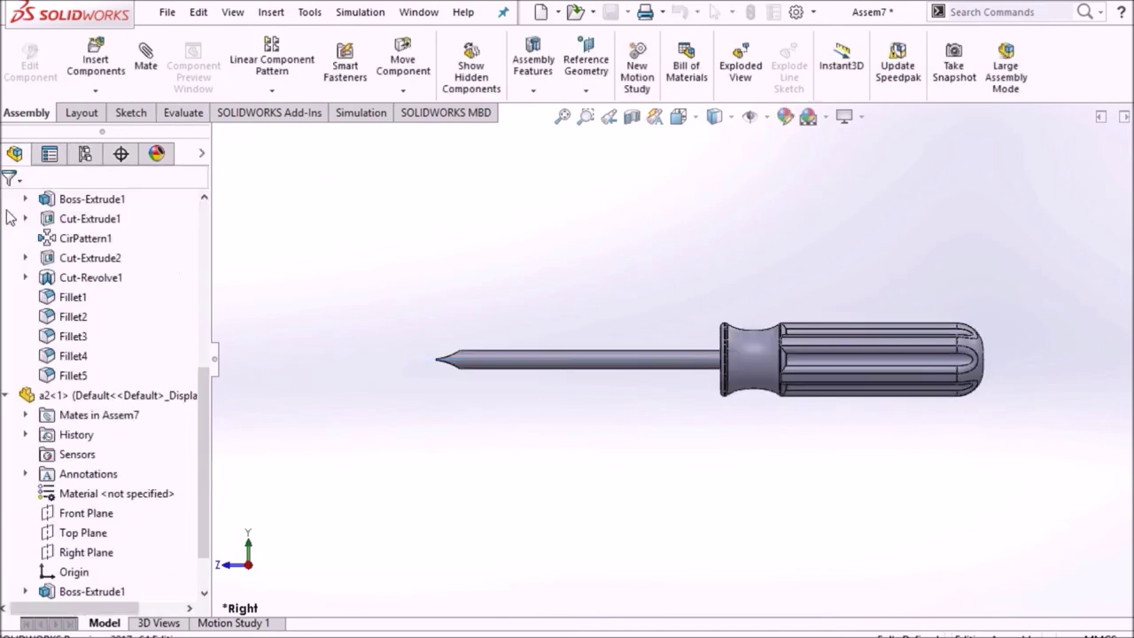
scroll(13, 298, "up", 4)
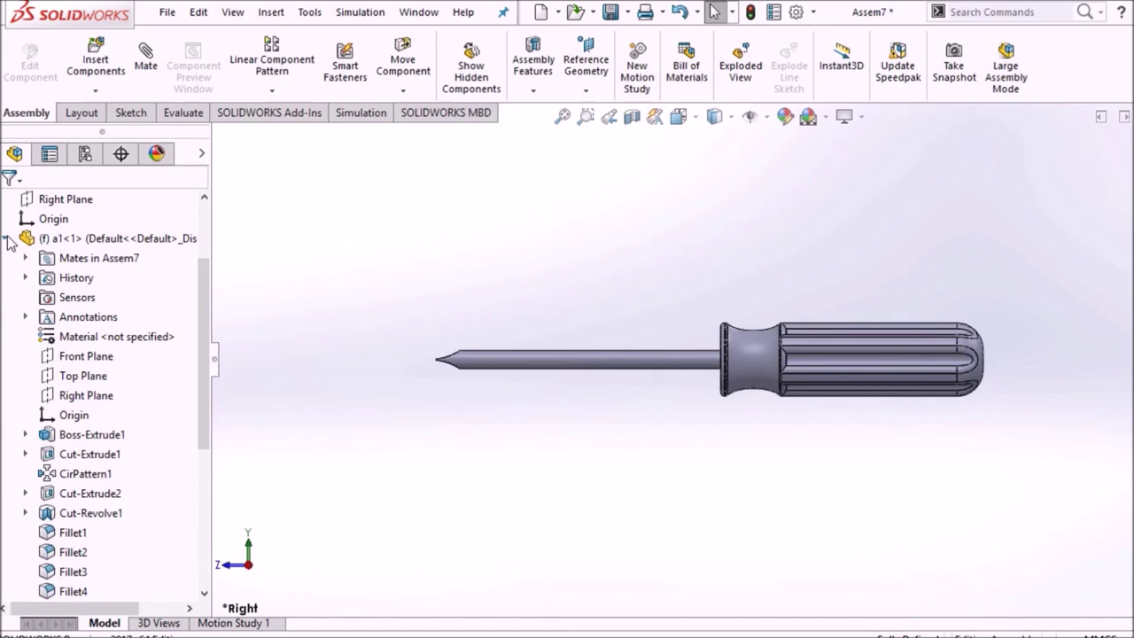
left_click(7, 239)
left_click(6, 338)
- Section the assembly along the Top Plane to examine how the shaft sits inside the handle
left_click(654, 116)
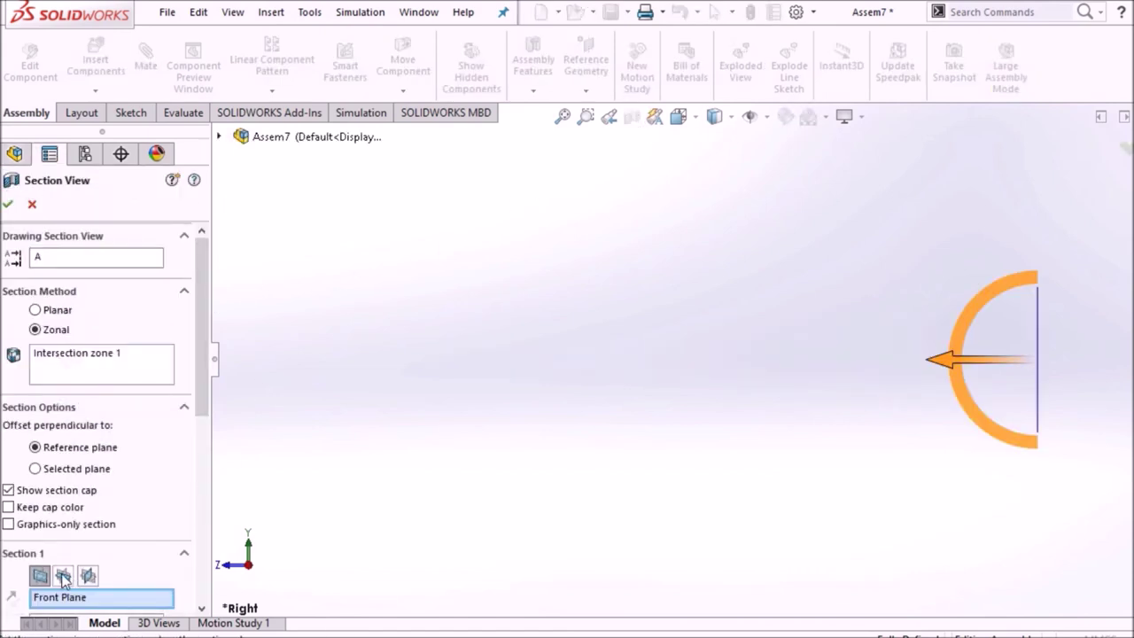
left_click(62, 576)
left_click_drag(710, 250, 716, 261)
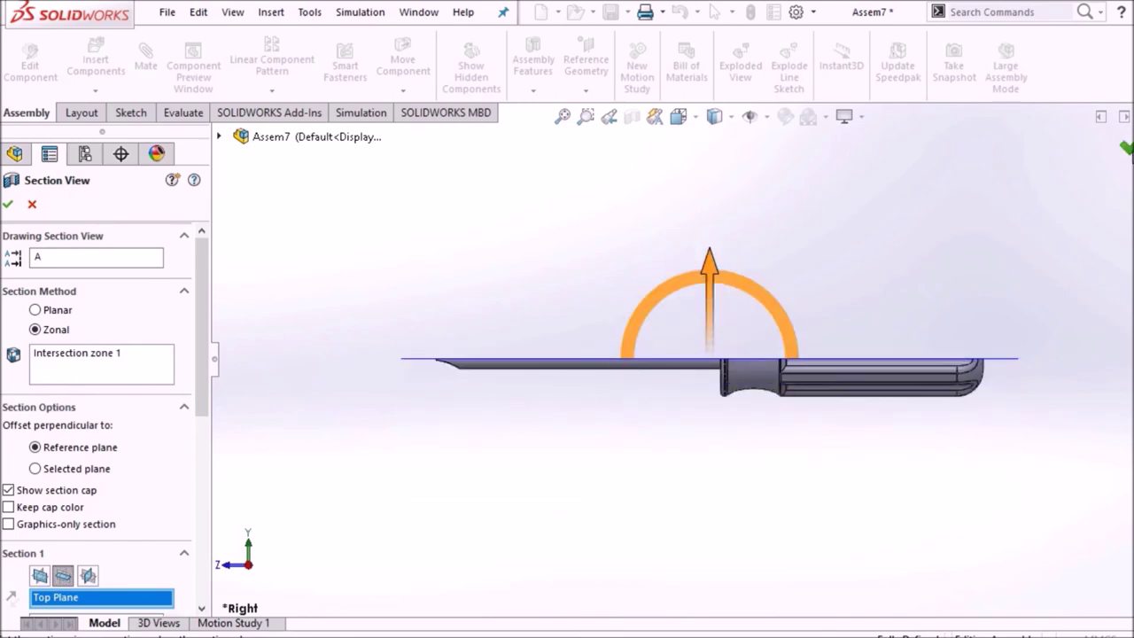
left_click(1126, 146)
middle_click_drag(889, 233, 744, 227)
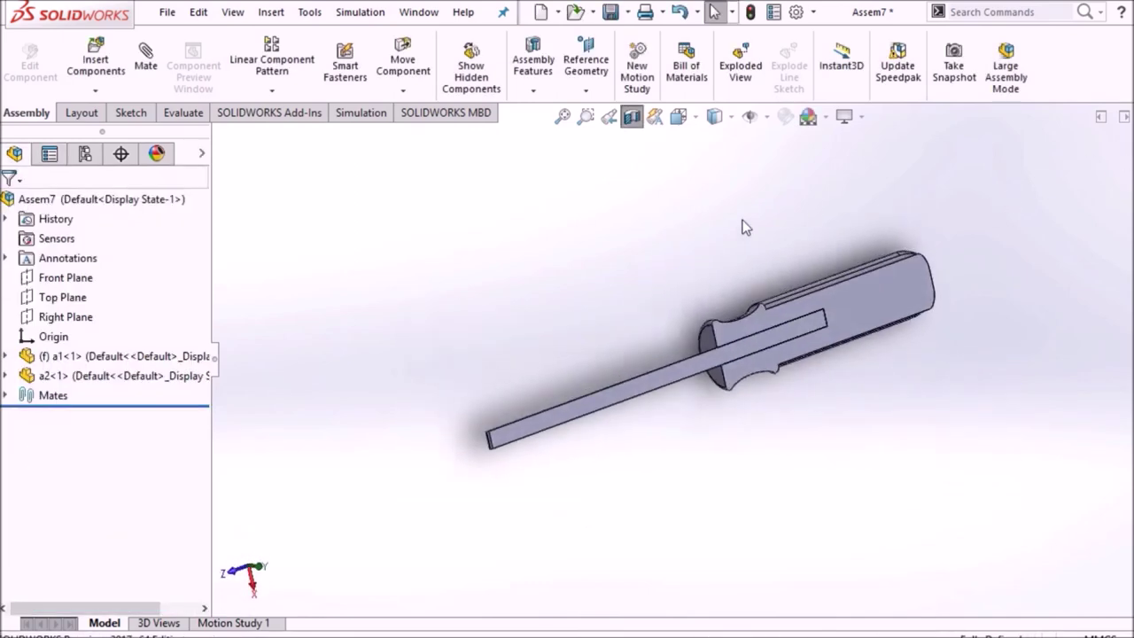
- Orient the view square to the cut face of the screwdriver and turn off the section view
left_click(678, 119)
left_click(744, 372)
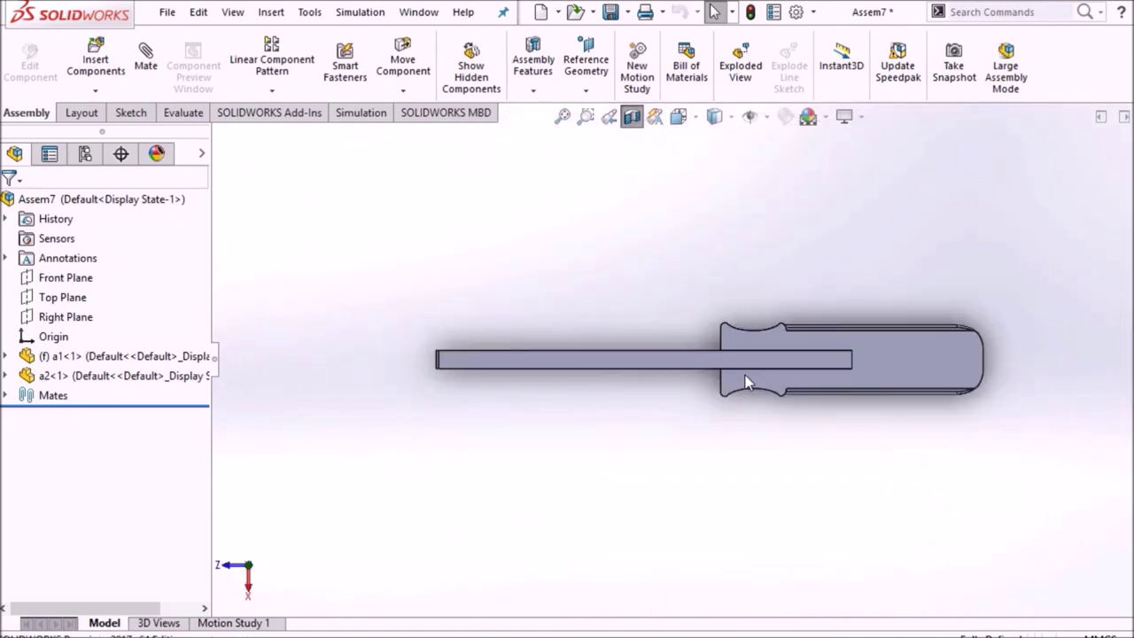
left_click(631, 116)
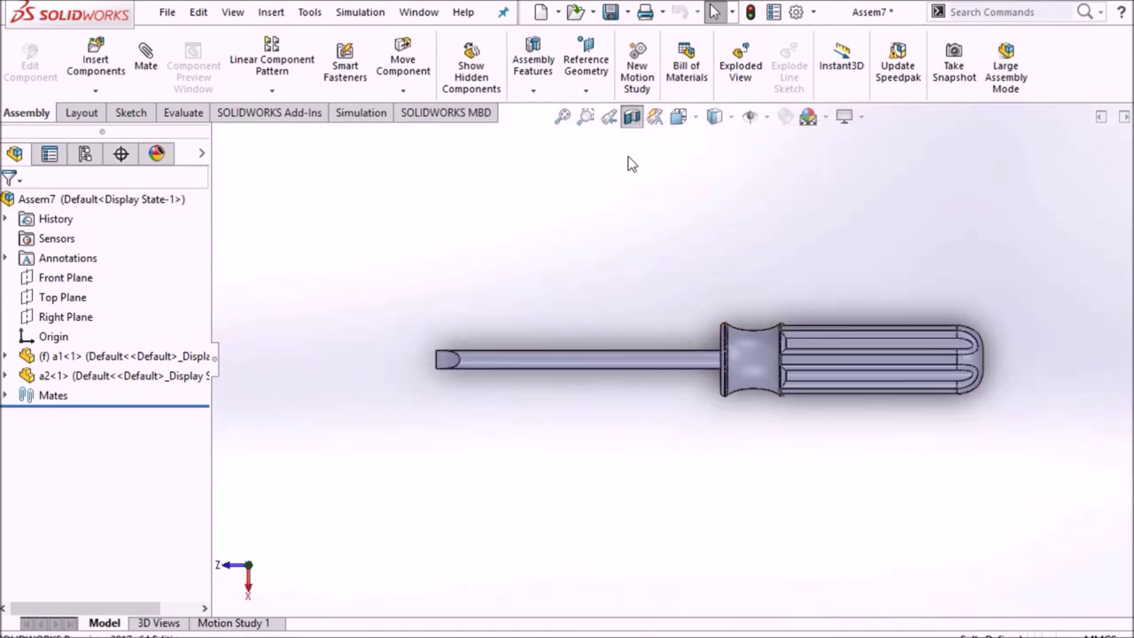
- Open the material library for handle a1 from its component tree and browse the Steel materials
right_click(38, 358)
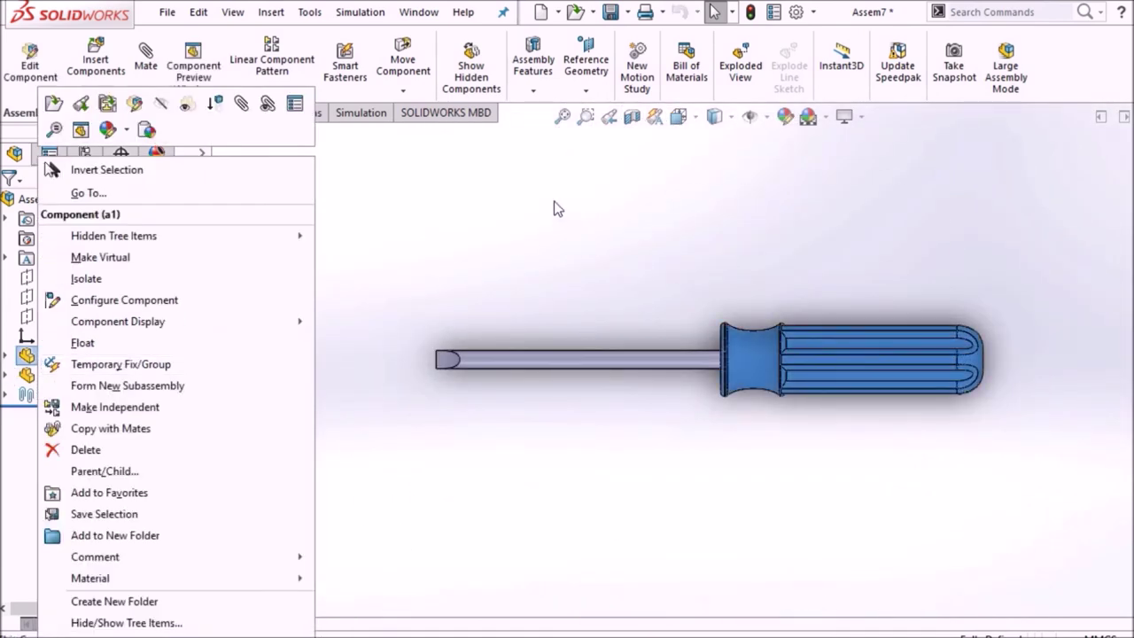
left_click(557, 208)
left_click(5, 356)
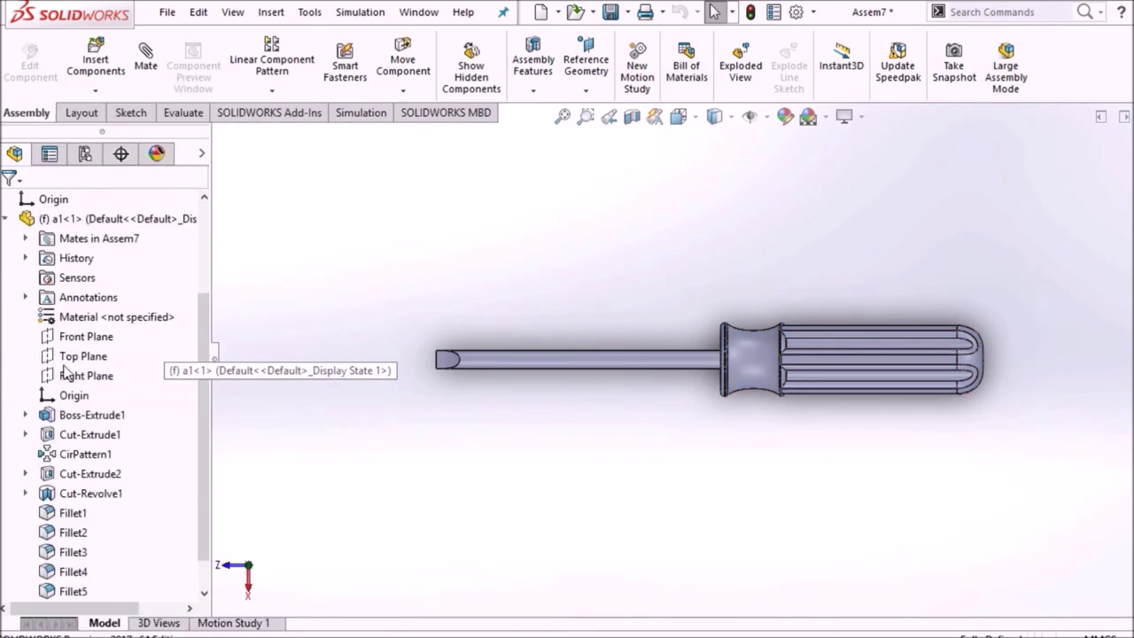
right_click(133, 322)
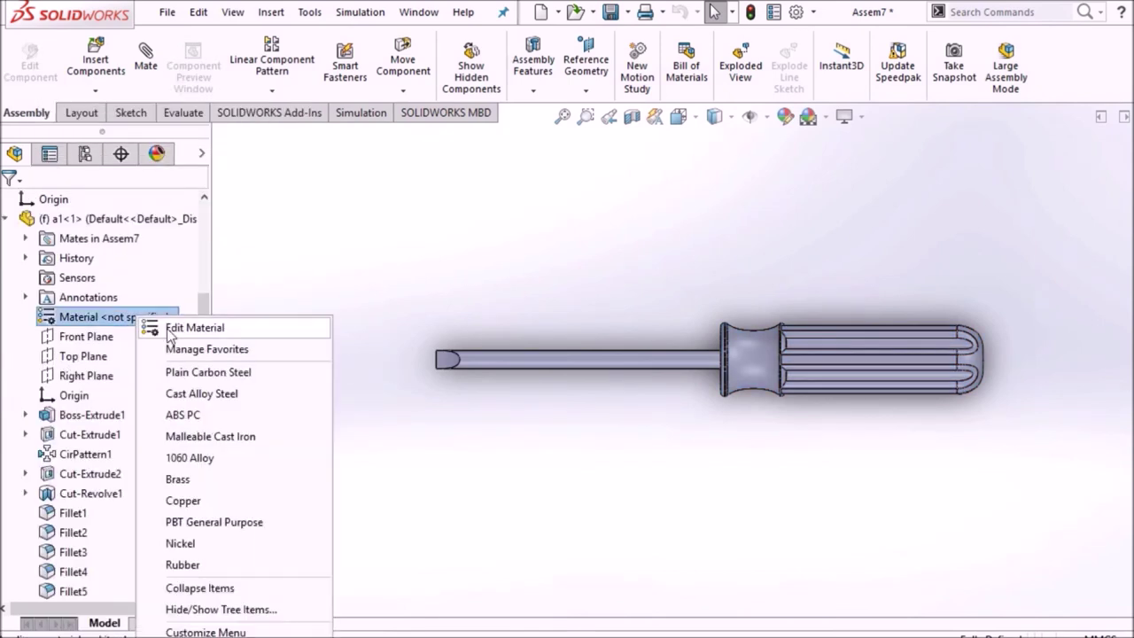
left_click(182, 330)
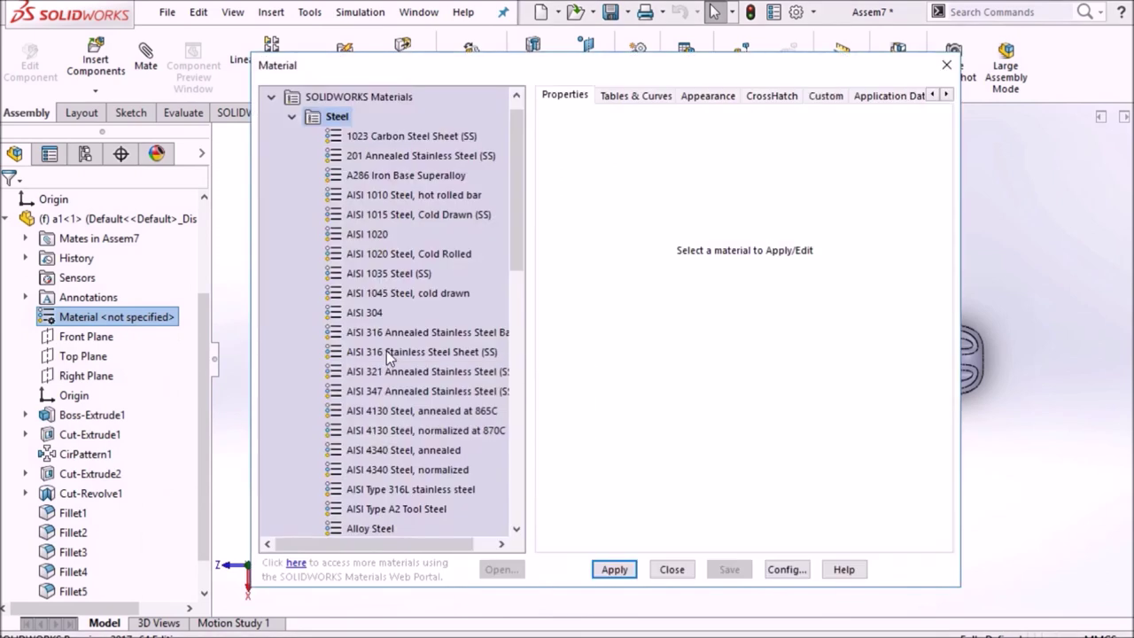
left_click(291, 117)
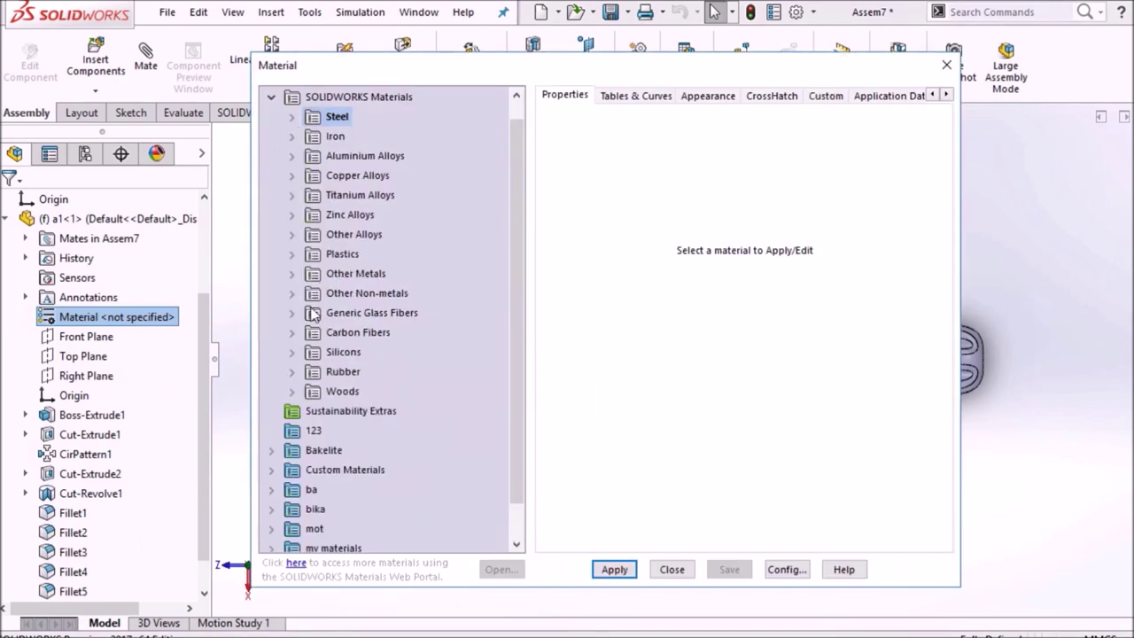
left_click(292, 117)
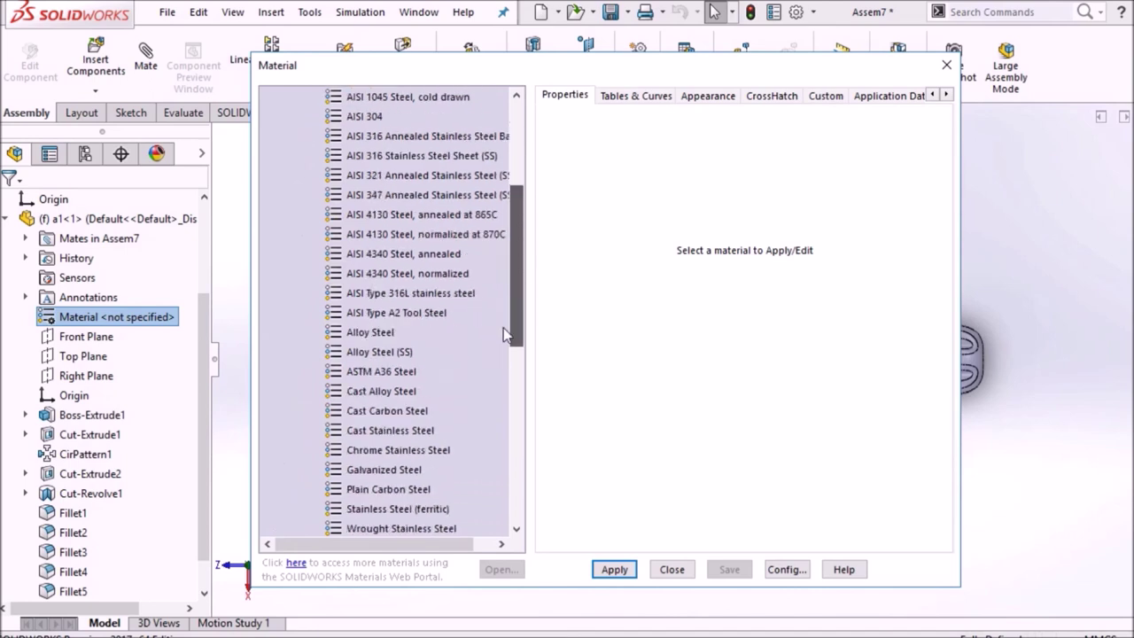